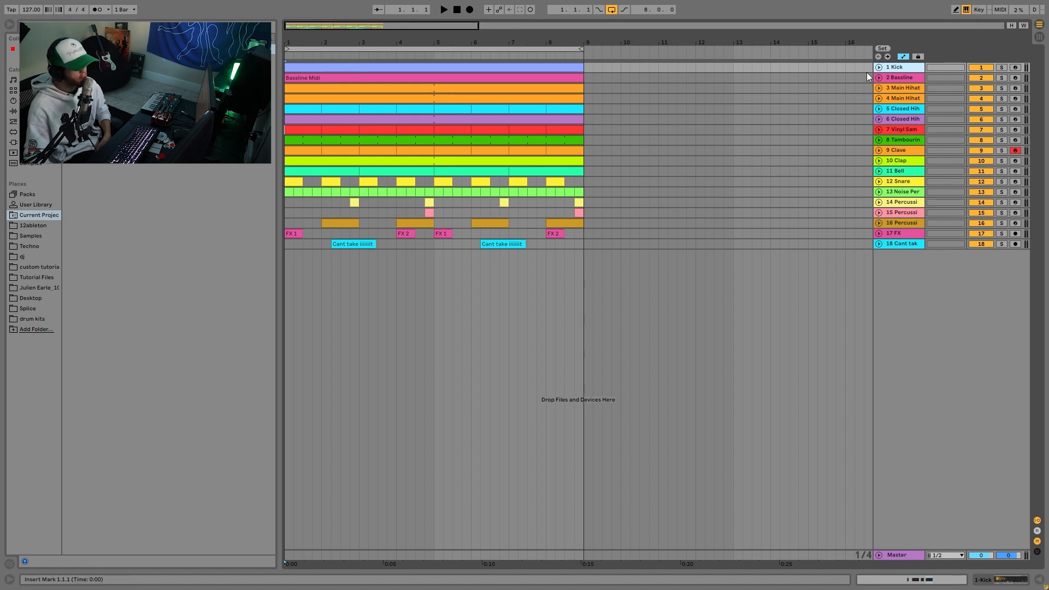
Step: Solo the Kick track, unfold it with its device shown, and play it on its own
{"action": "left_click", "coordinate": [1002, 68]}
{"action": "key", "text": "space"}
{"action": "double_click", "coordinate": [906, 70]}
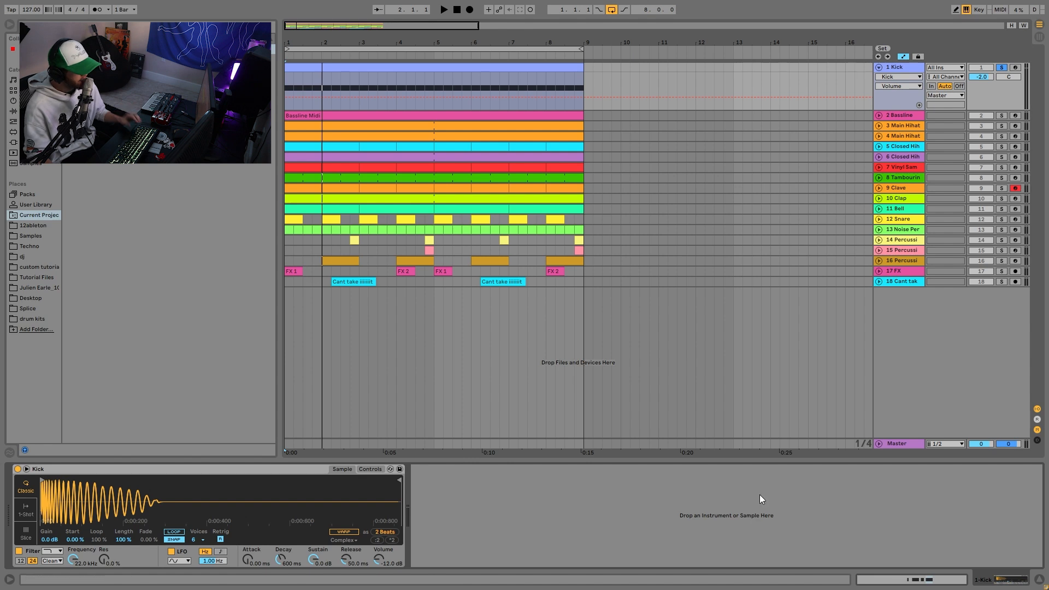
{"action": "key", "text": "space"}
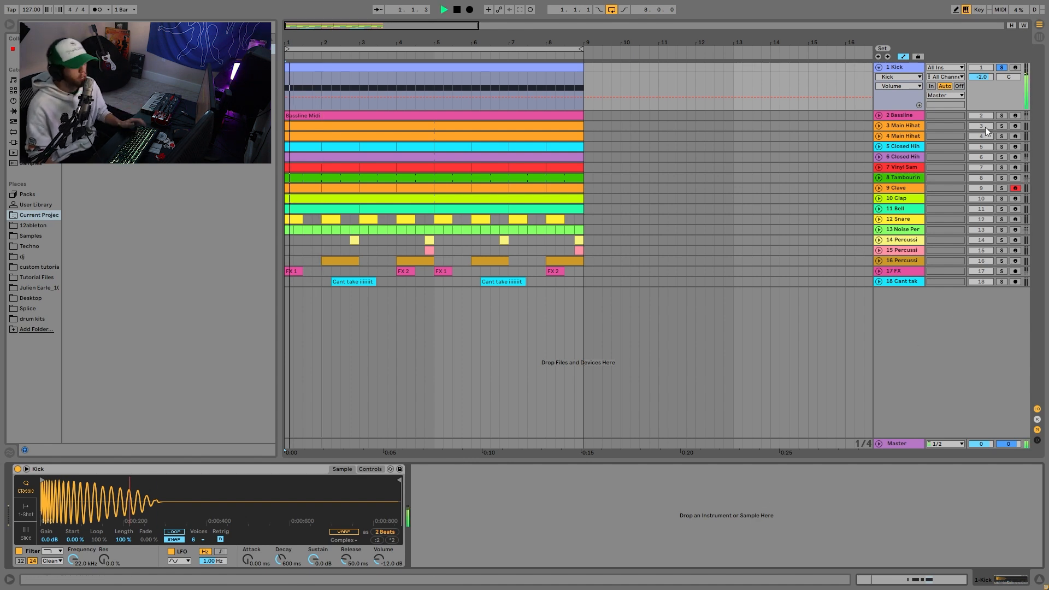
{"action": "key", "text": "space"}
Step: Solo and unfold the Bassline track, open the Bassline Midi clip's notes, and play it back
{"action": "left_click", "coordinate": [1004, 115]}
{"action": "left_click", "coordinate": [882, 115]}
{"action": "key", "text": "space"}
{"action": "double_click", "coordinate": [485, 116]}
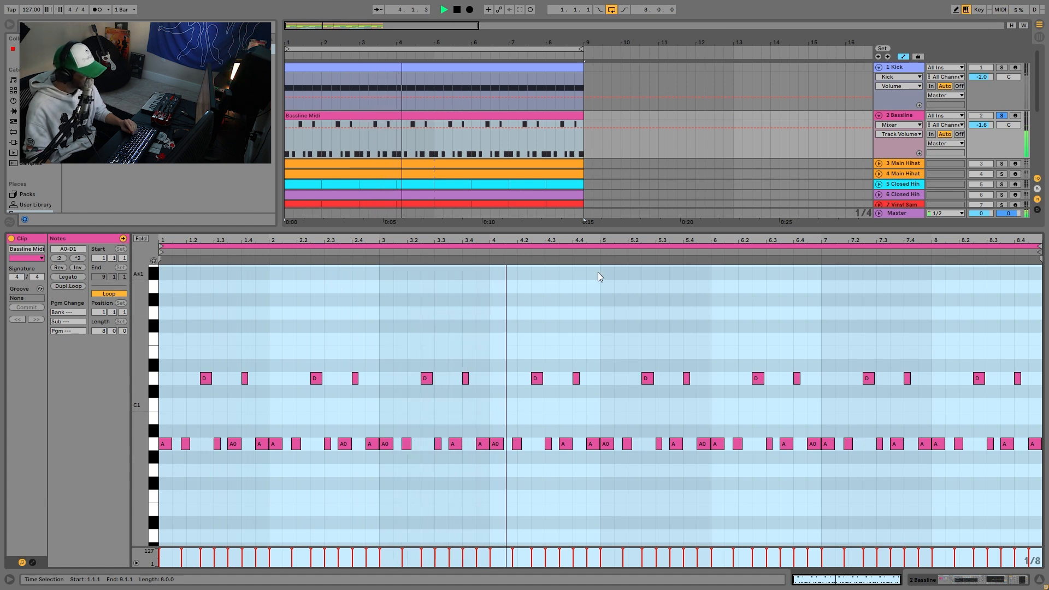
{"action": "key", "text": "space"}
{"action": "key", "text": "v"}
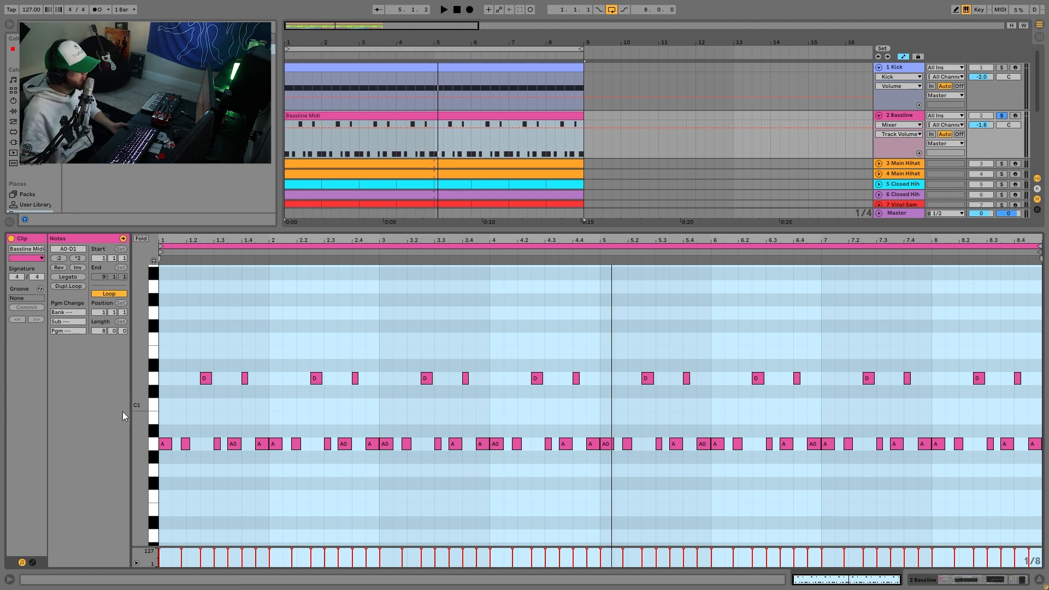
{"action": "key", "text": "space"}
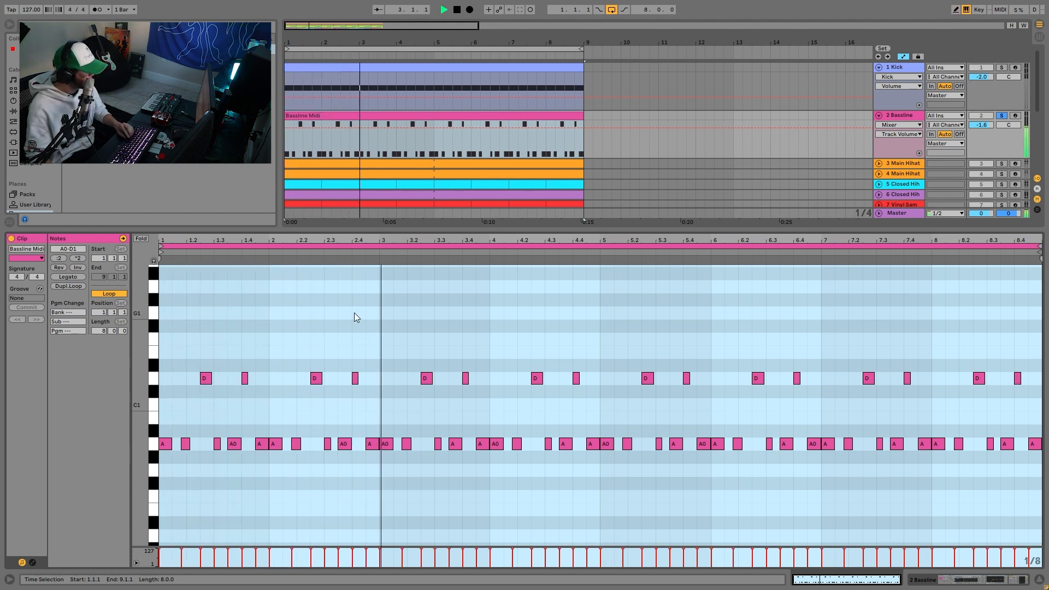
{"action": "key", "text": "space"}
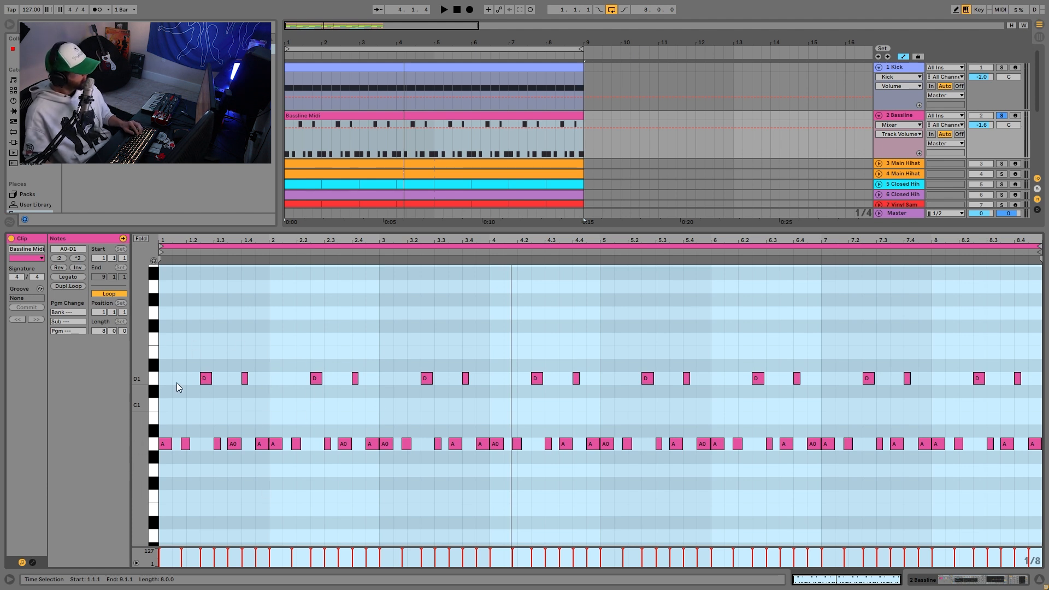
Step: Try a four-note pattern alternating E1 and F#1 above the bassline in the clip's first bar
{"action": "left_click_drag", "start_coordinate": [165, 377], "coordinate": [200, 378]}
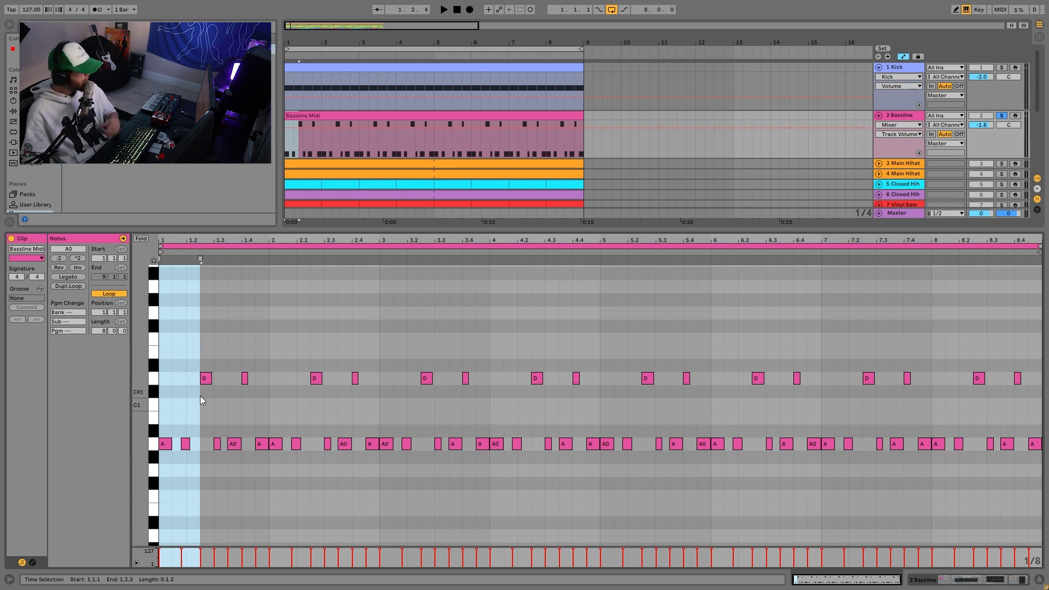
{"action": "left_click", "coordinate": [166, 355]}
{"action": "left_click", "coordinate": [190, 328]}
{"action": "left_click", "coordinate": [236, 352]}
{"action": "left_click", "coordinate": [247, 326]}
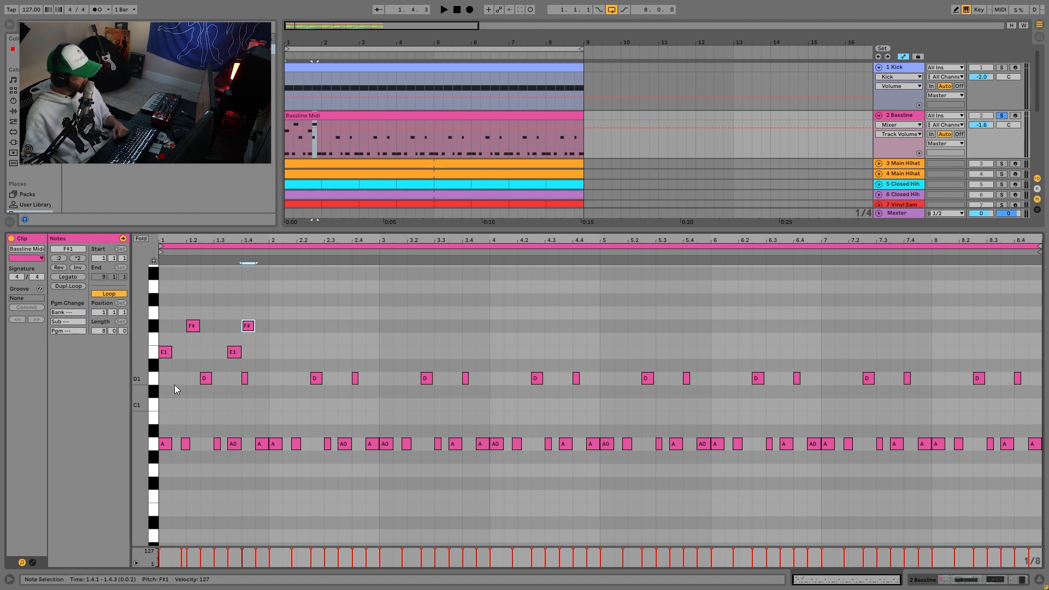
{"action": "left_click_drag", "start_coordinate": [194, 325], "coordinate": [208, 325]}
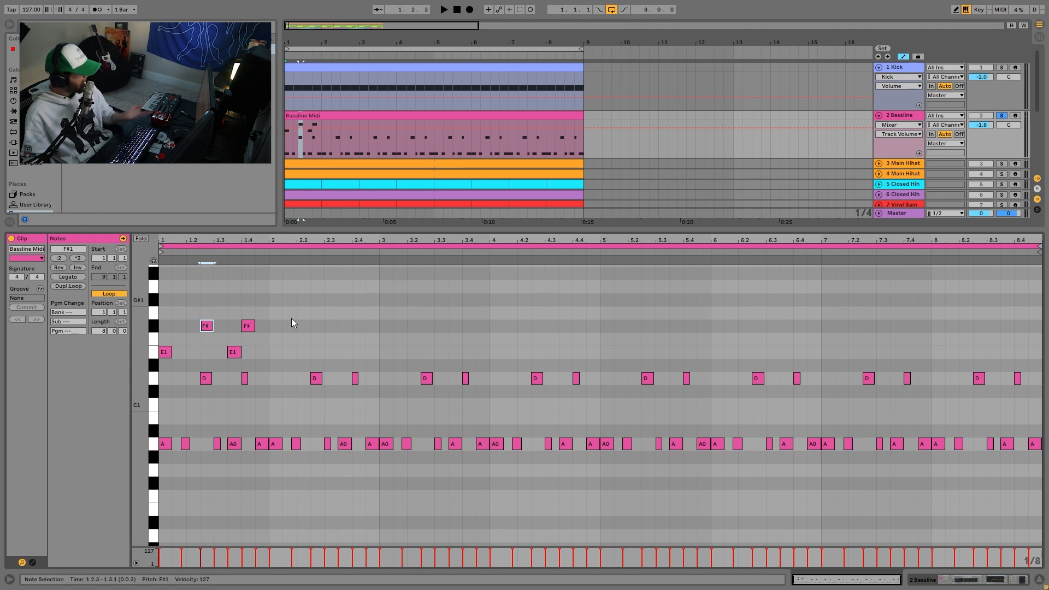
{"action": "left_click_drag", "start_coordinate": [237, 353], "coordinate": [259, 343]}
Step: Play the clip with the trial E1 and F#1 notes, and delete those four notes
{"action": "key", "text": "space"}
{"action": "key", "text": "space"}
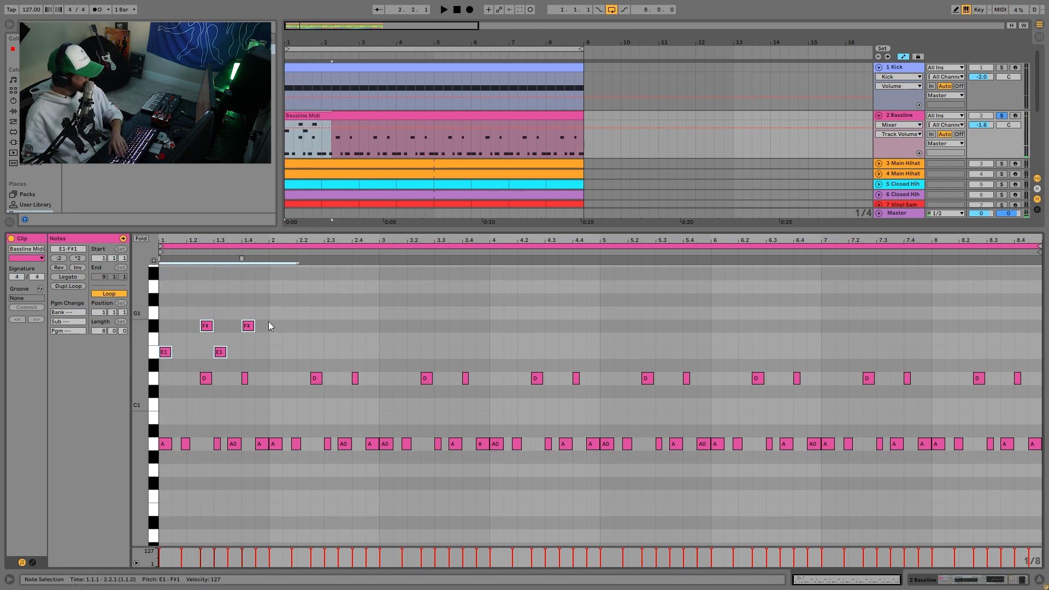
{"action": "key", "text": "Delete"}
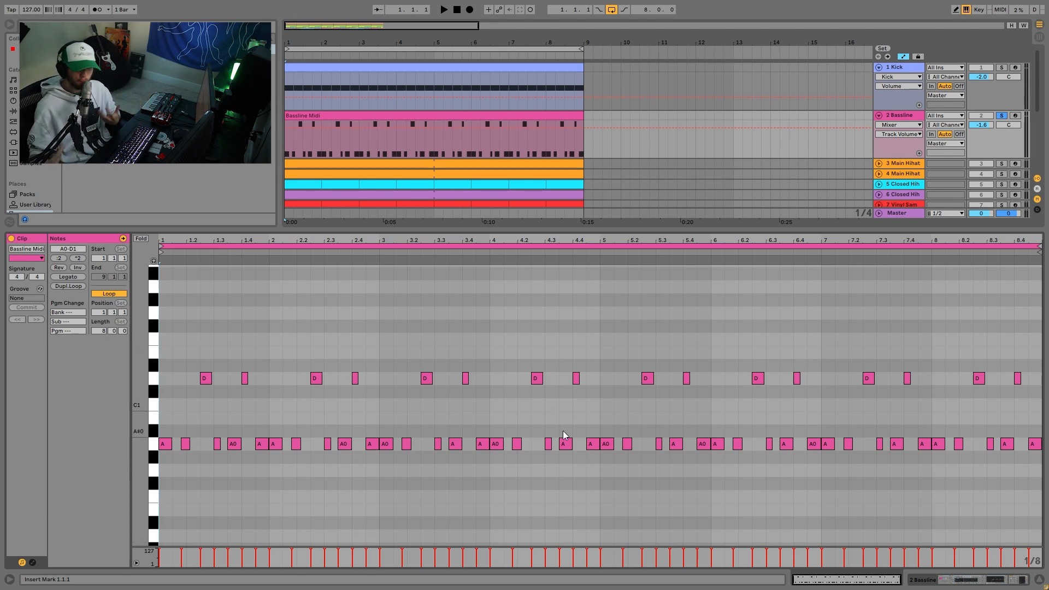
Step: Play the bassline and add the Kick track to the solo to hear both together
{"action": "key", "text": "space"}
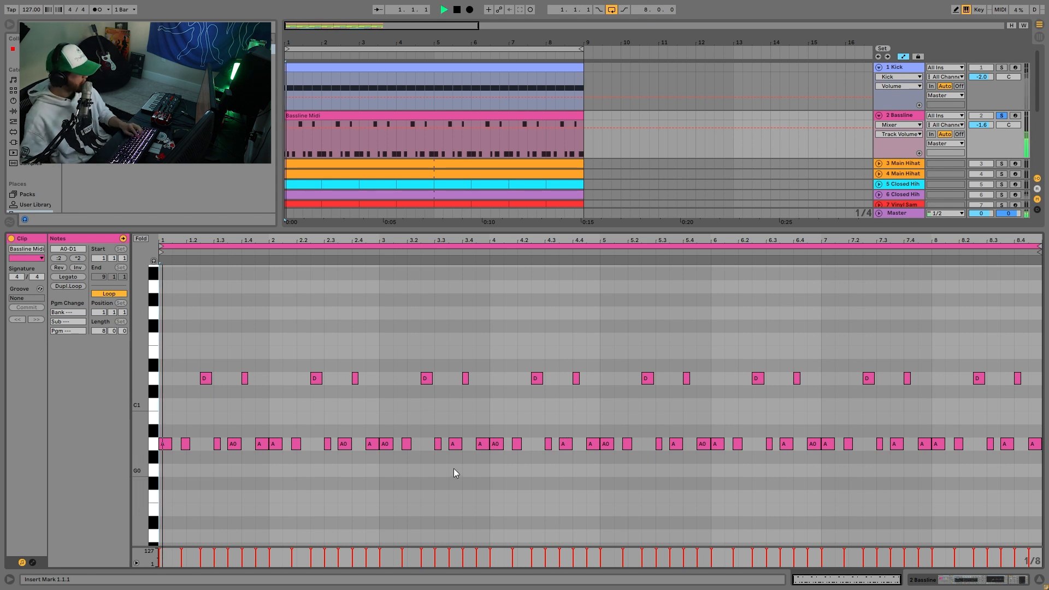
{"action": "left_click", "coordinate": [1001, 68]}
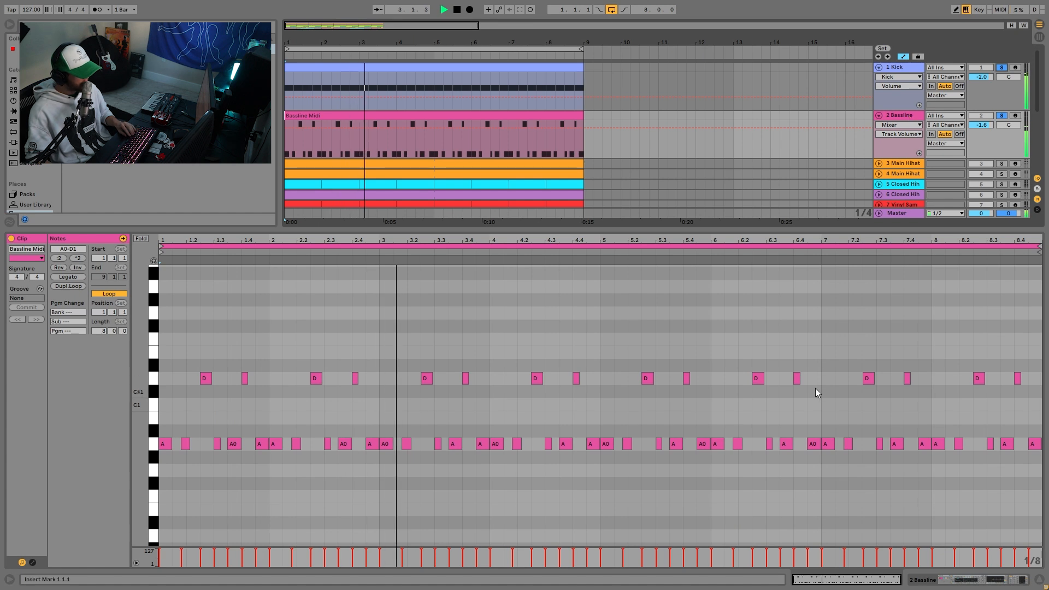
{"action": "key", "text": "space"}
Step: Clear the solos, play the beat with Kick and Bassline muted, and unmute both tracks
{"action": "left_click", "coordinate": [920, 115]}
{"action": "left_click", "coordinate": [1004, 116]}
{"action": "left_click", "coordinate": [1002, 116]}
{"action": "left_click", "coordinate": [981, 116]}
{"action": "left_click", "coordinate": [982, 68]}
{"action": "key", "text": "space"}
{"action": "left_click", "coordinate": [988, 68]}
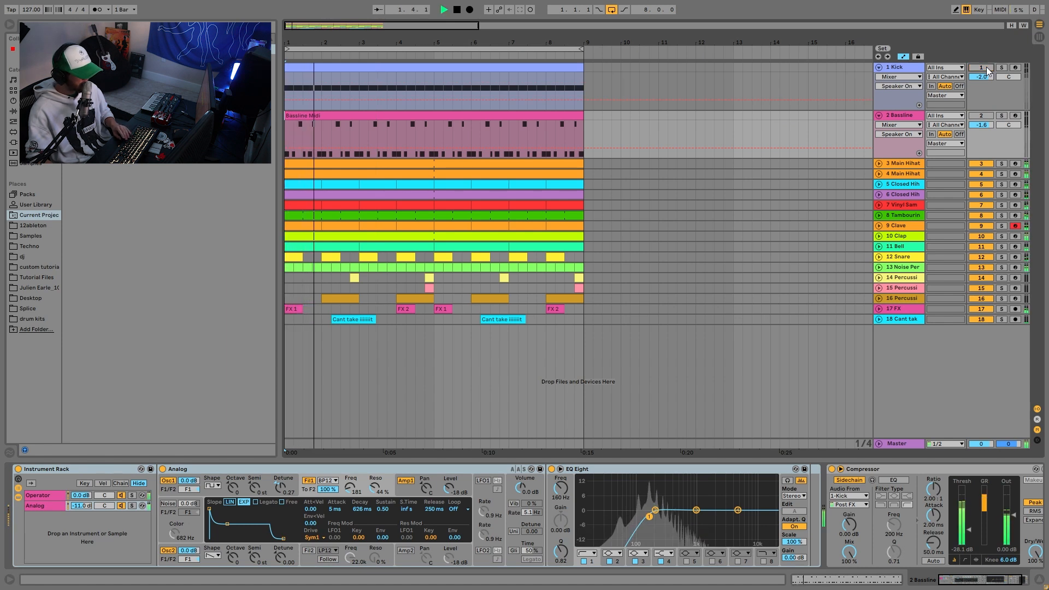
{"action": "key", "text": "space"}
{"action": "left_click", "coordinate": [984, 116]}
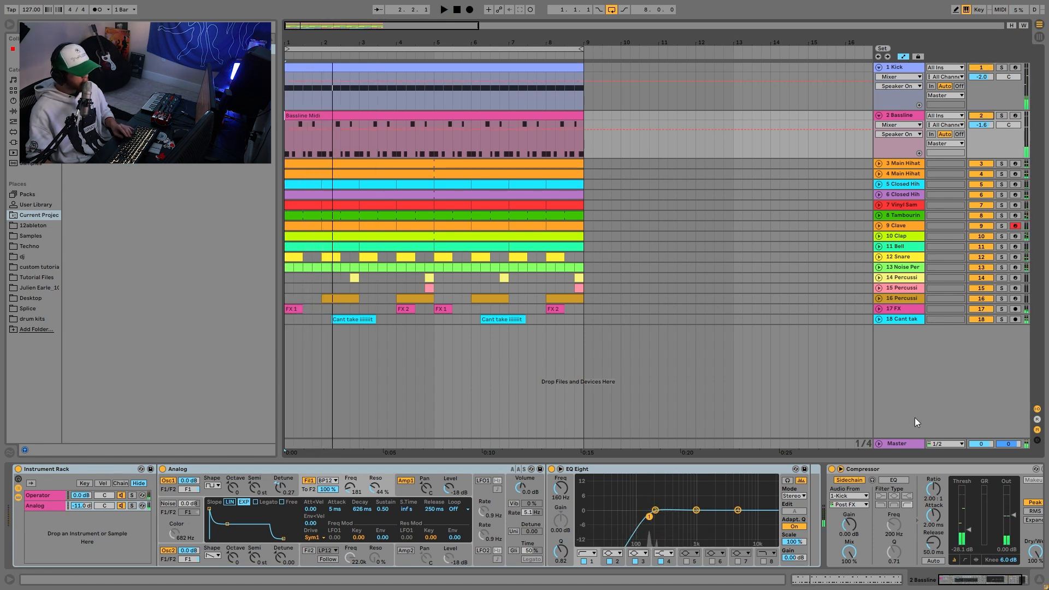
Step: Solo the Bassline track, reopen the Bassline Midi clip's notes, and play it alone
{"action": "left_click", "coordinate": [1003, 115]}
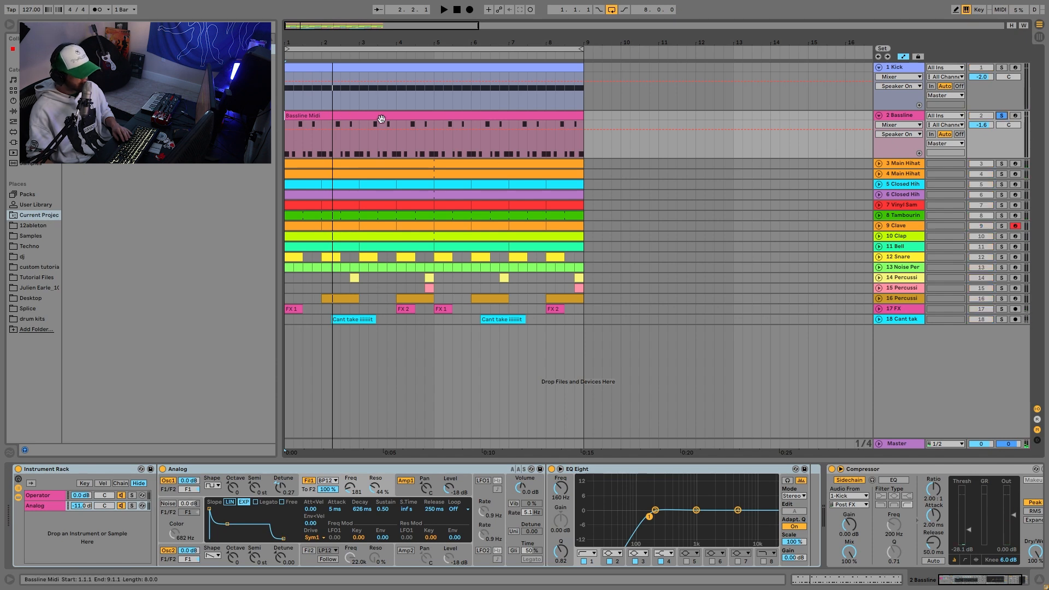
{"action": "double_click", "coordinate": [350, 136]}
{"action": "key", "text": "space"}
{"action": "key", "text": "space"}
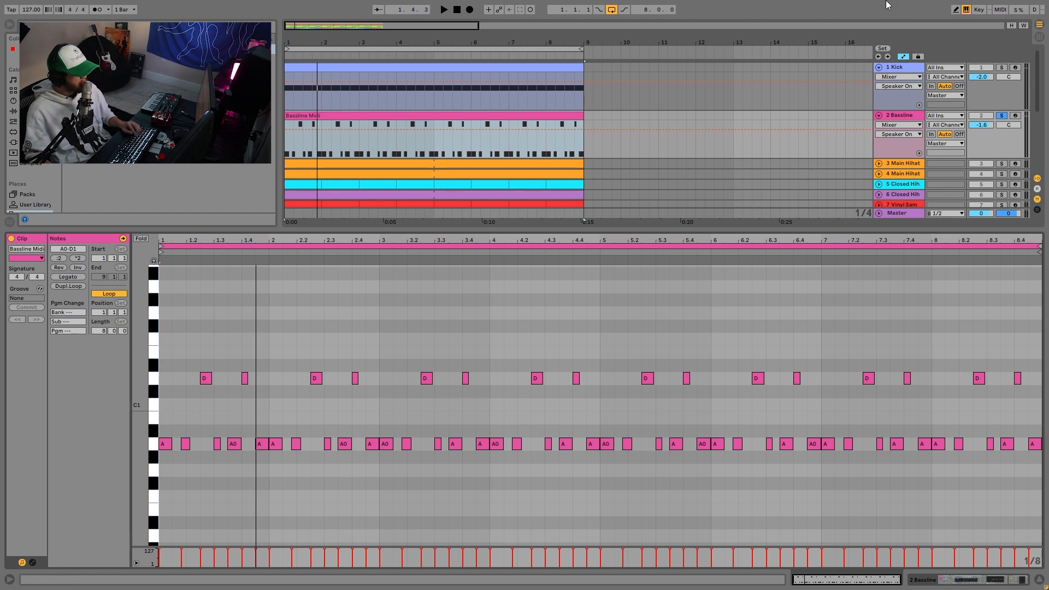
Step: Play the bassline with the Kick also soloed, and show the Bassline track's device chain
{"action": "left_click", "coordinate": [1001, 67]}
{"action": "key", "text": "space"}
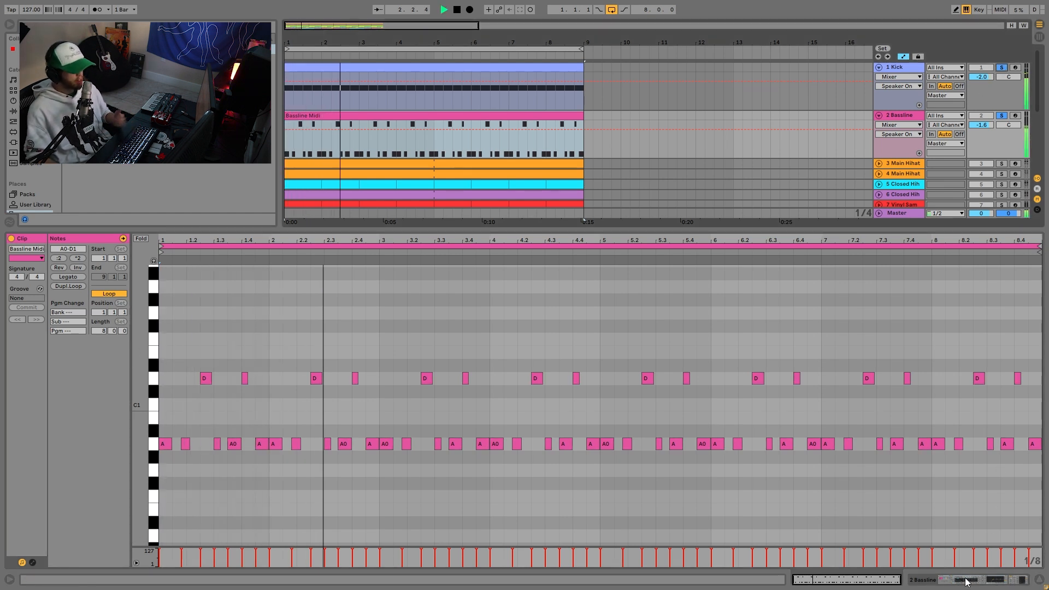
{"action": "left_click", "coordinate": [968, 584]}
{"action": "key", "text": "space"}
Step: With only the Bassline track soloed, solo its rack's Operator chain, examine the oscillator settings, and listen to it
{"action": "left_click", "coordinate": [1002, 116]}
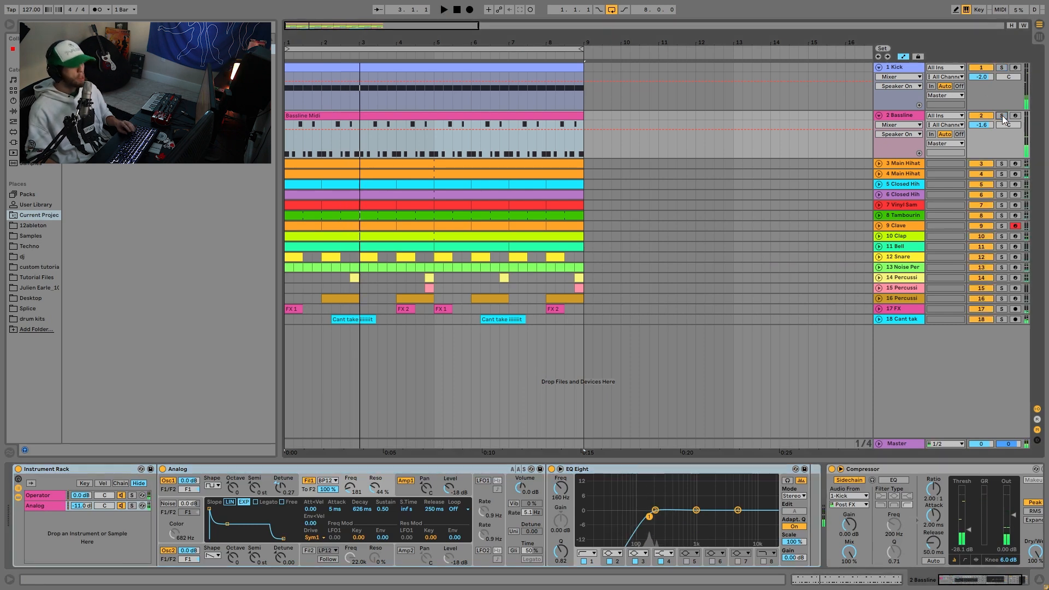
{"action": "left_click", "coordinate": [132, 495]}
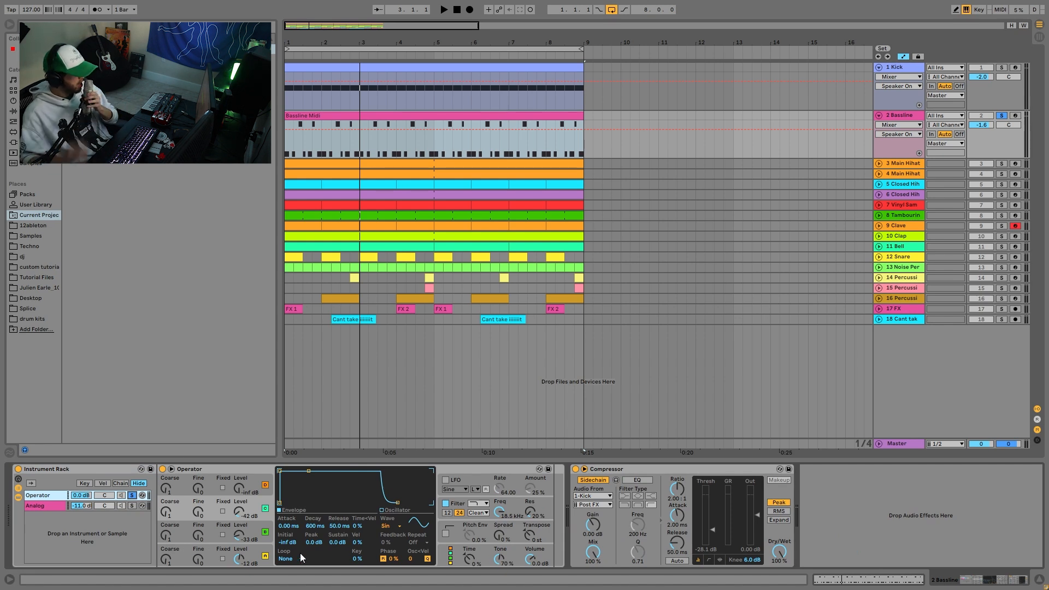
{"action": "left_click", "coordinate": [253, 561]}
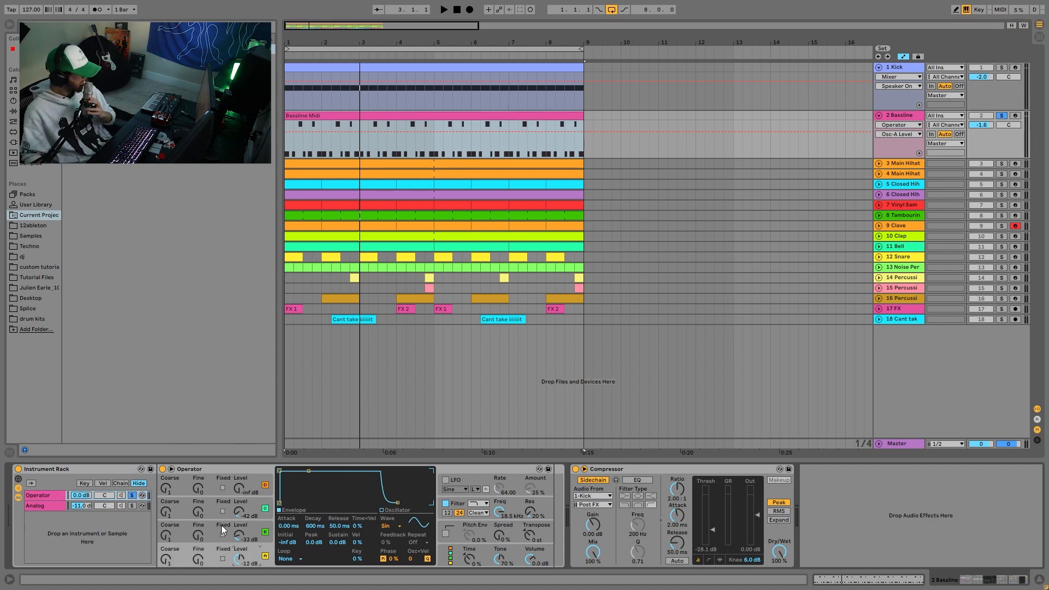
{"action": "left_click", "coordinate": [212, 509]}
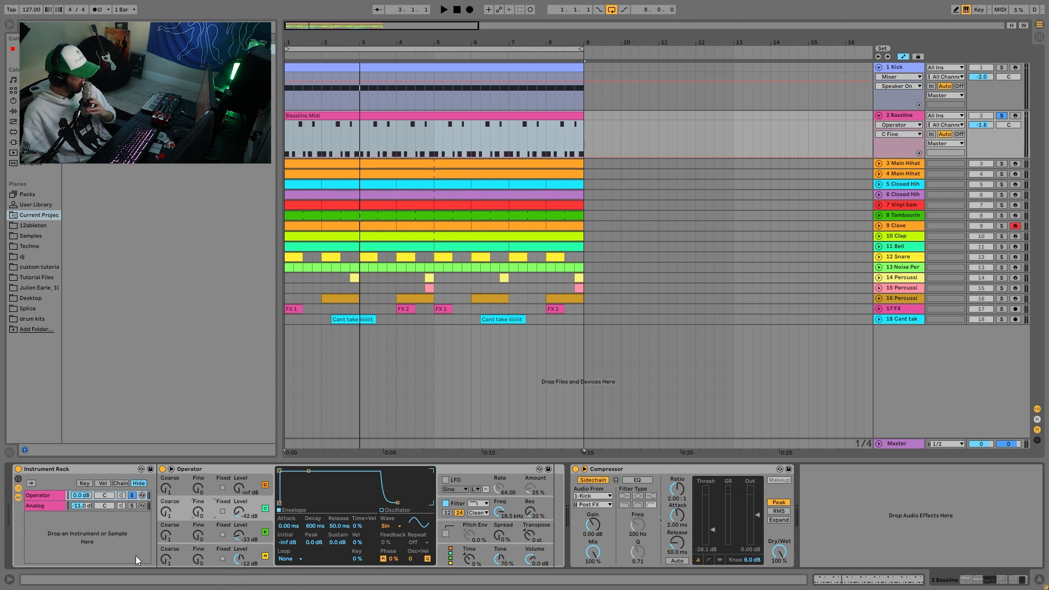
{"action": "key", "text": "space"}
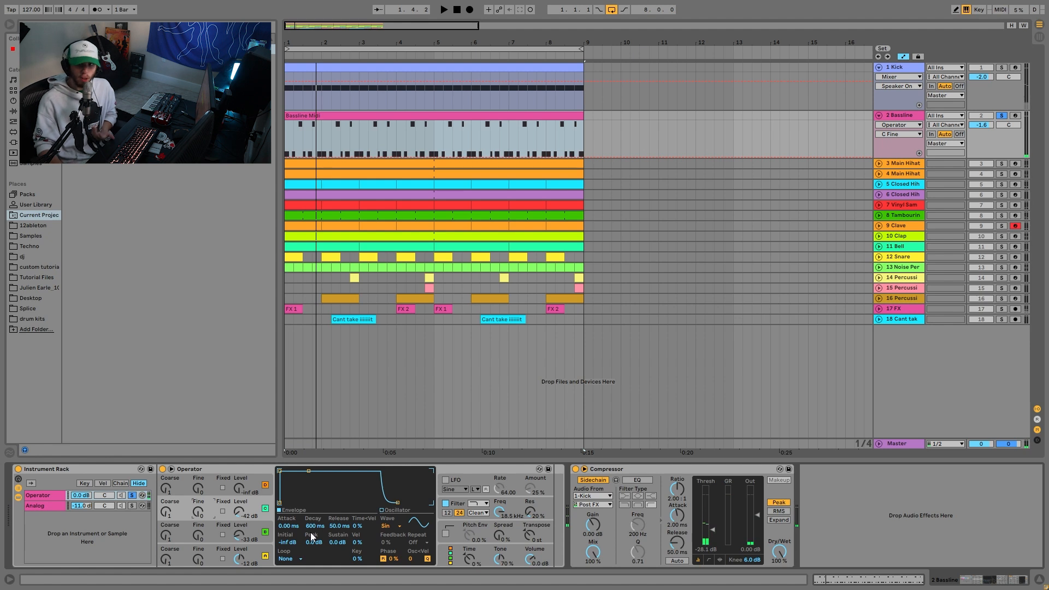
{"action": "key", "text": "space"}
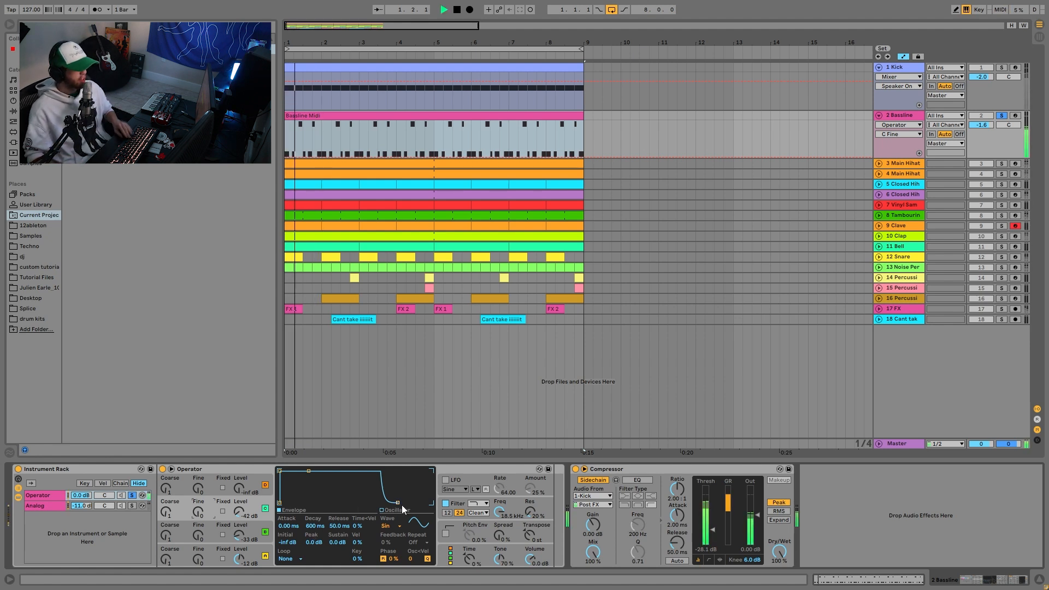
{"action": "key", "text": "space"}
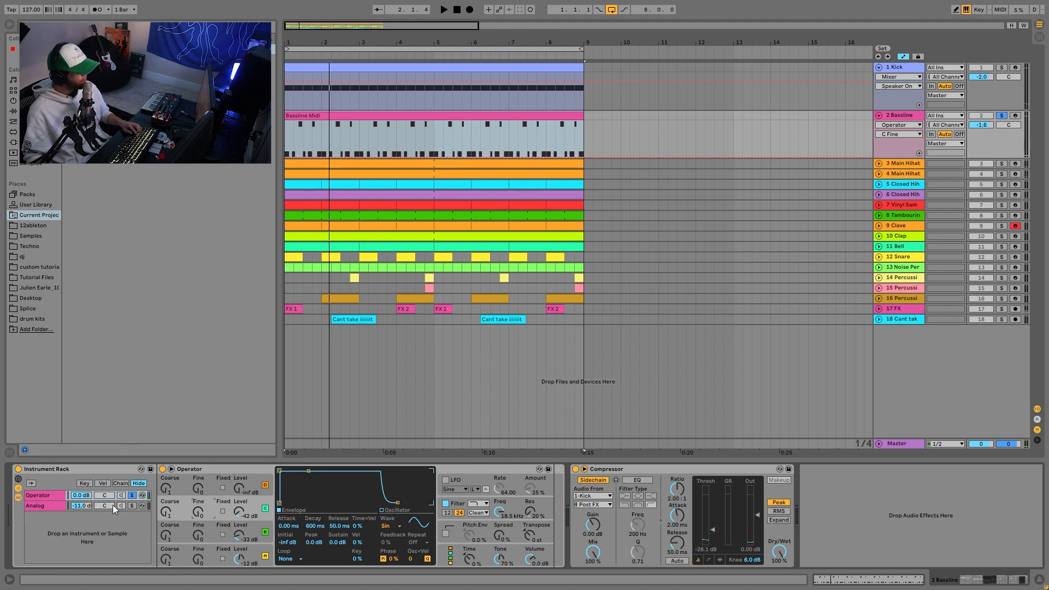
Step: Solo the rack's Analog chain, play it, and examine its oscillator 1 and filter 1 settings
{"action": "left_click", "coordinate": [132, 506]}
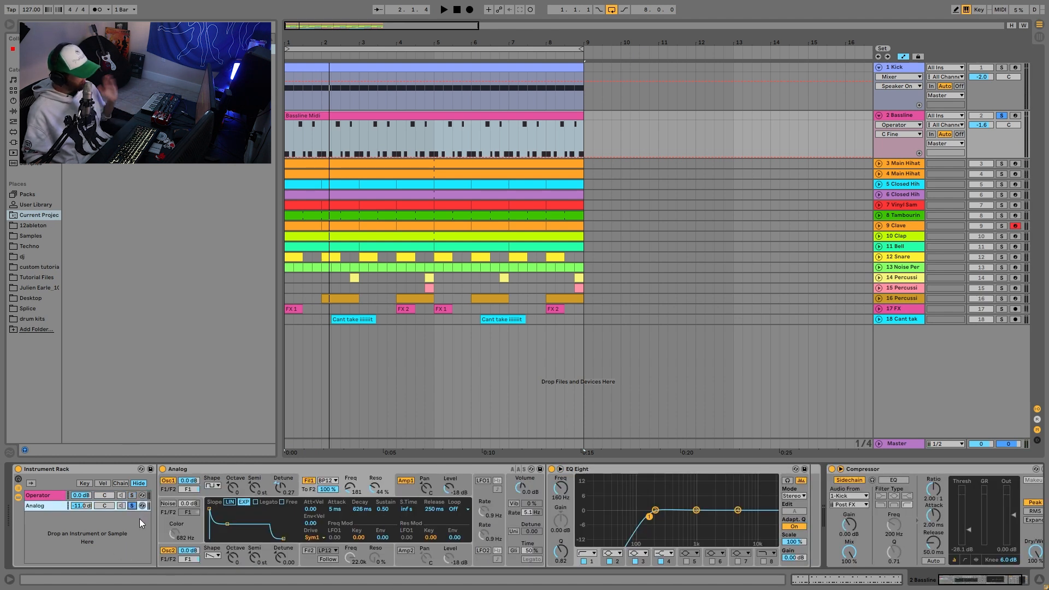
{"action": "key", "text": "space"}
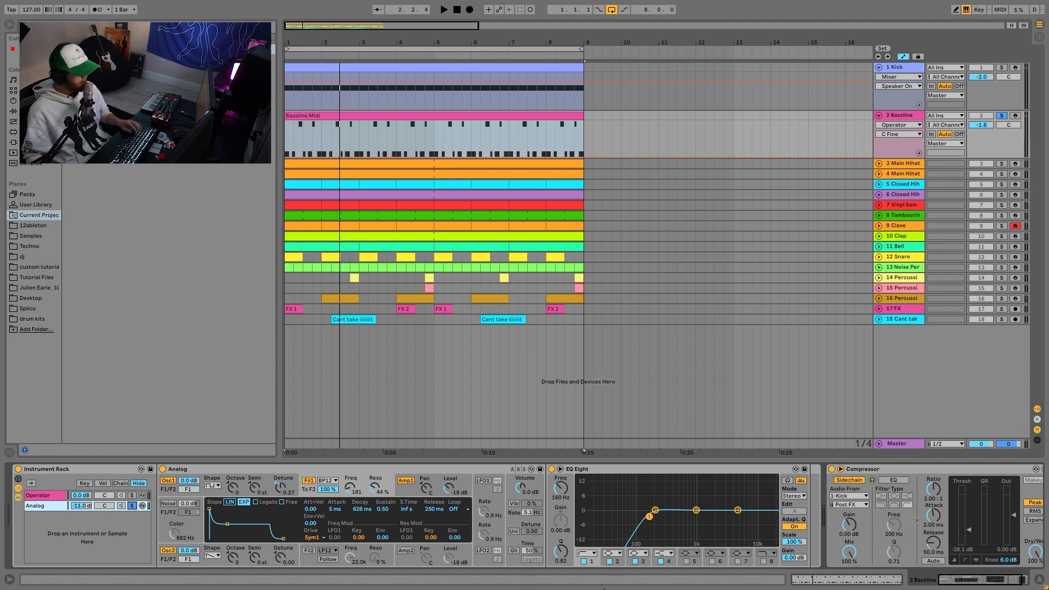
{"action": "key", "text": "space"}
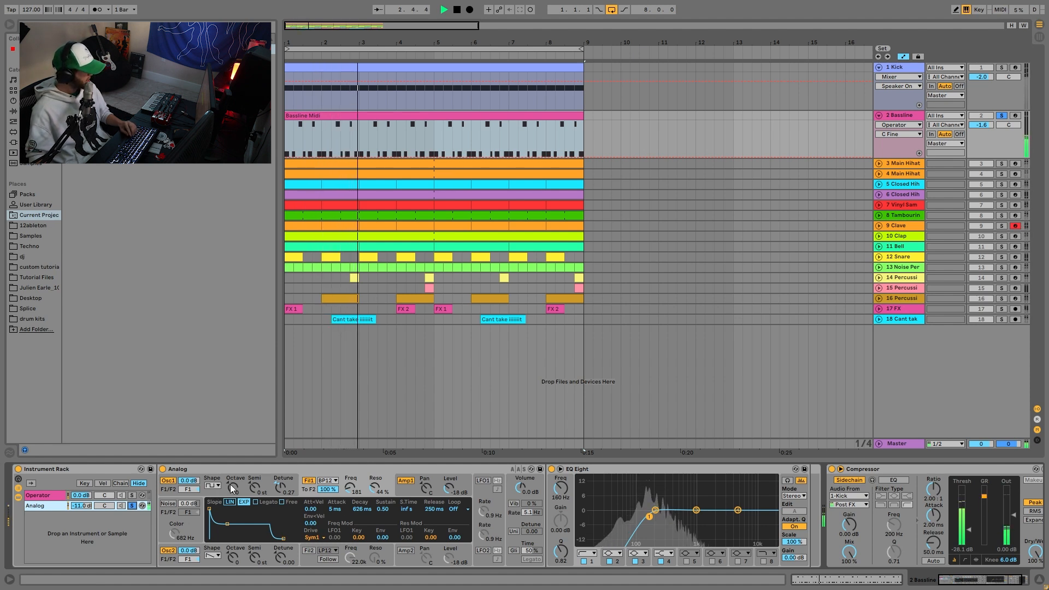
{"action": "left_click", "coordinate": [215, 494]}
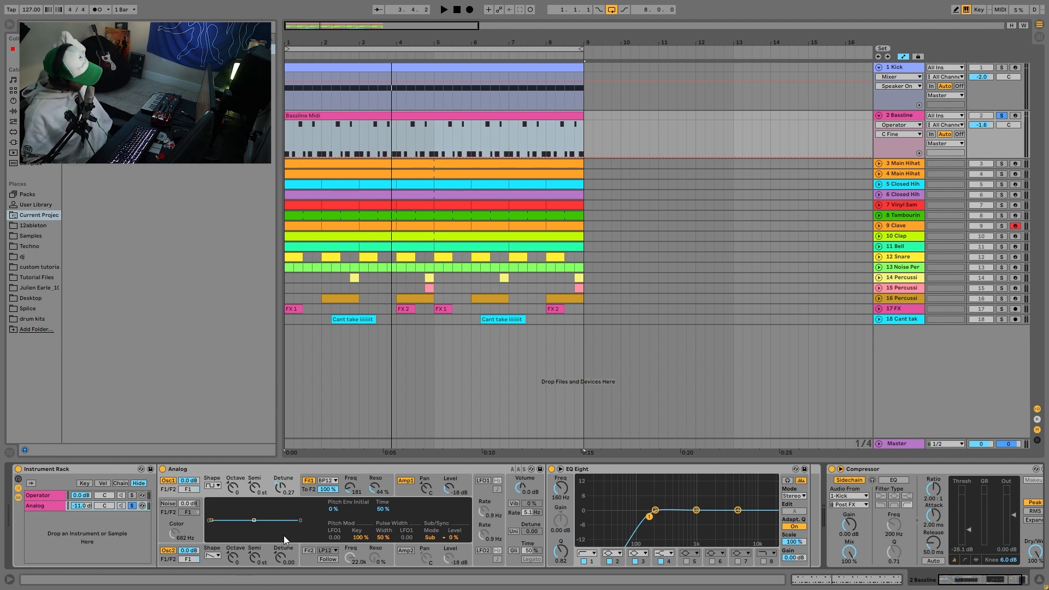
{"action": "left_click", "coordinate": [306, 489]}
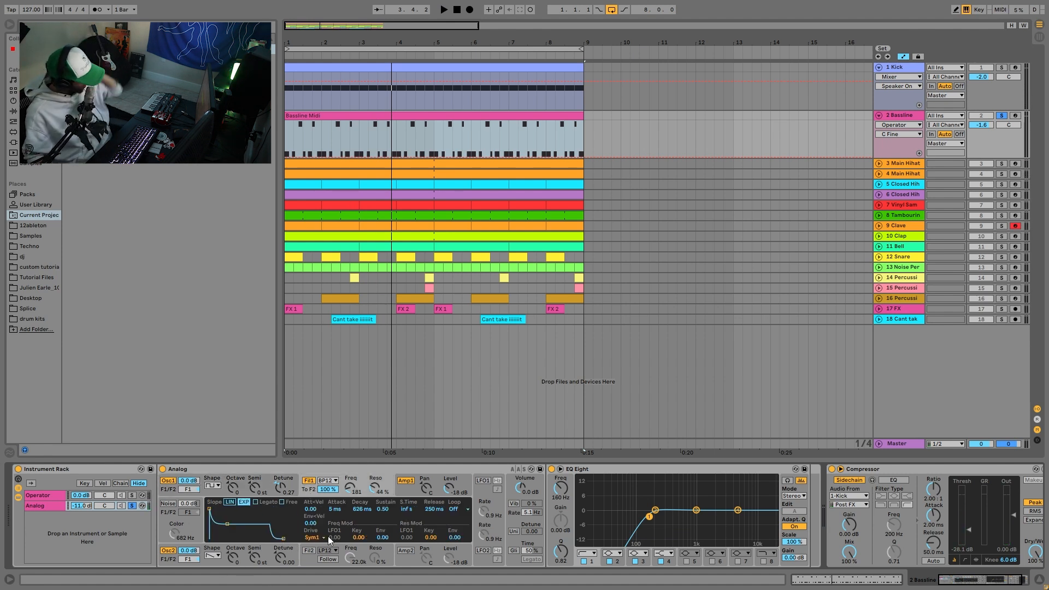
{"action": "key", "text": "space"}
{"action": "key", "text": "space"}
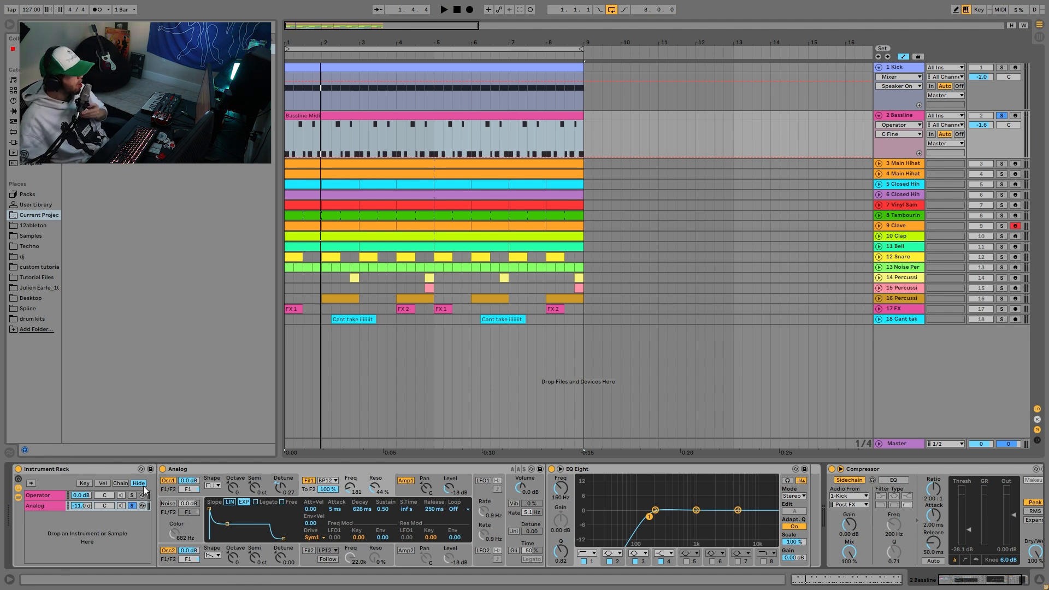
Step: Clear the Analog chain and Bassline track solos, play the full beat with the Analog chain deactivated, and reactivate that chain
{"action": "left_click", "coordinate": [132, 507]}
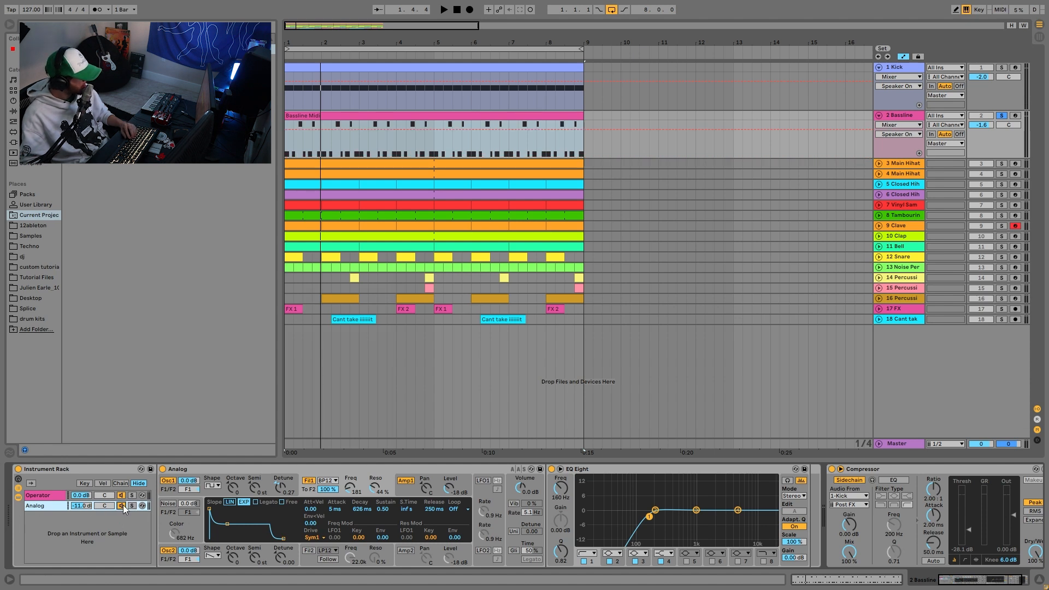
{"action": "key", "text": "space"}
{"action": "left_click", "coordinate": [1002, 115]}
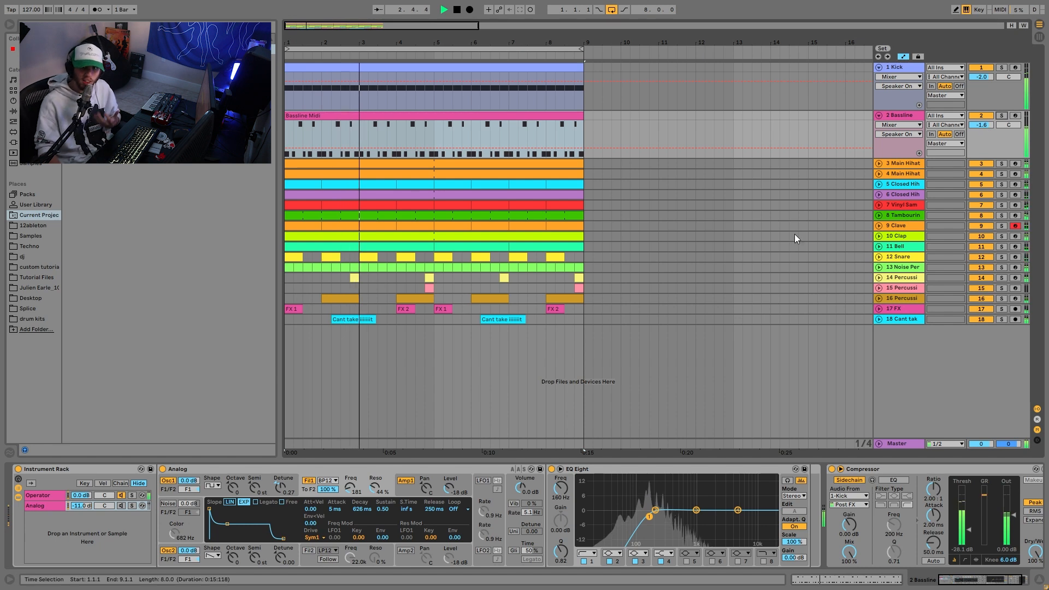
{"action": "key", "text": "space"}
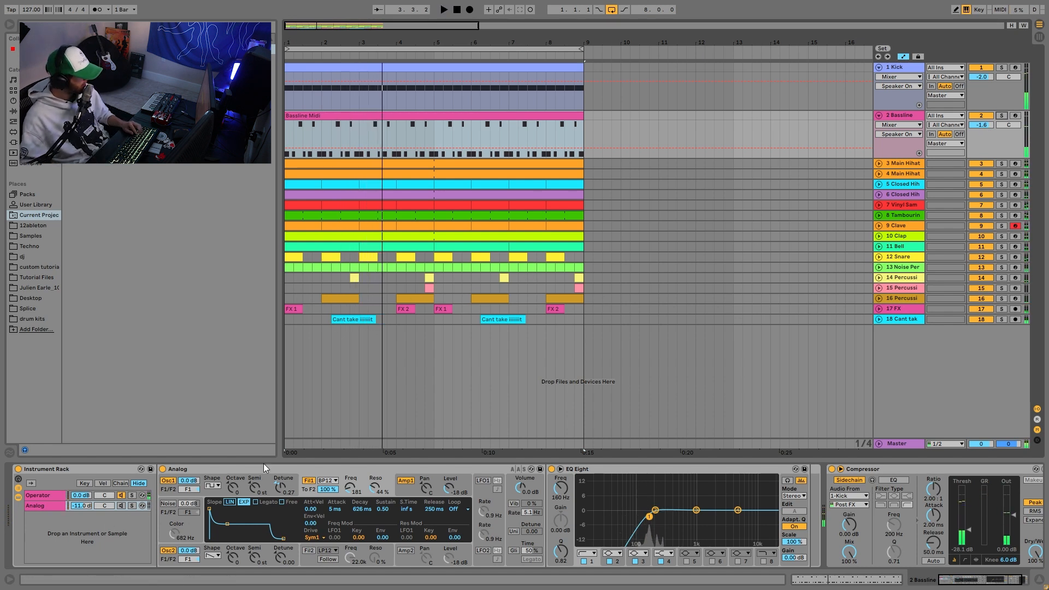
{"action": "left_click", "coordinate": [121, 506]}
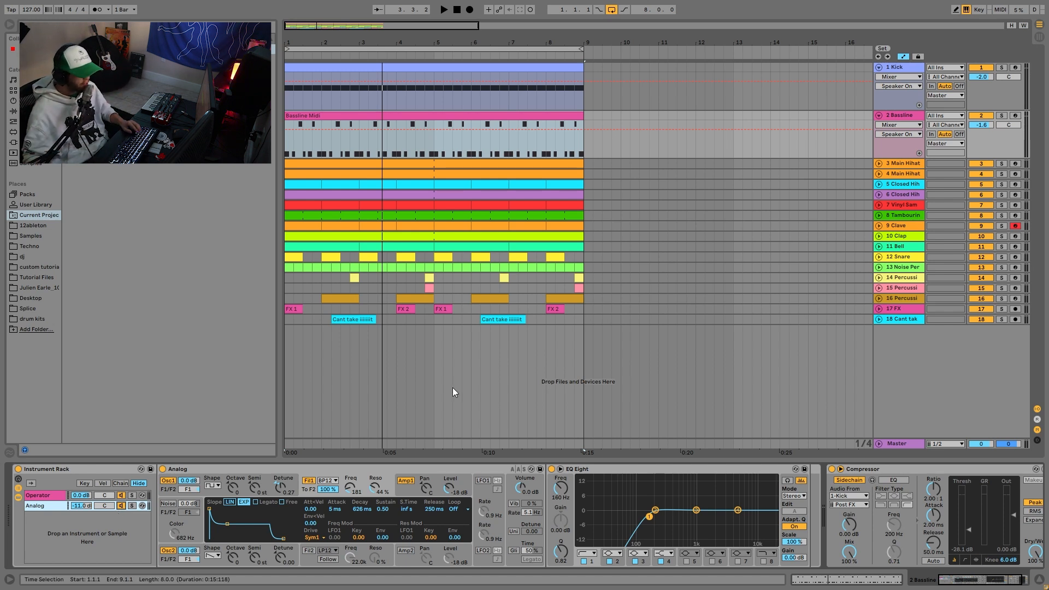
Step: Select the Bassline rack's Analog device and play the full beat briefly
{"action": "left_click", "coordinate": [265, 471]}
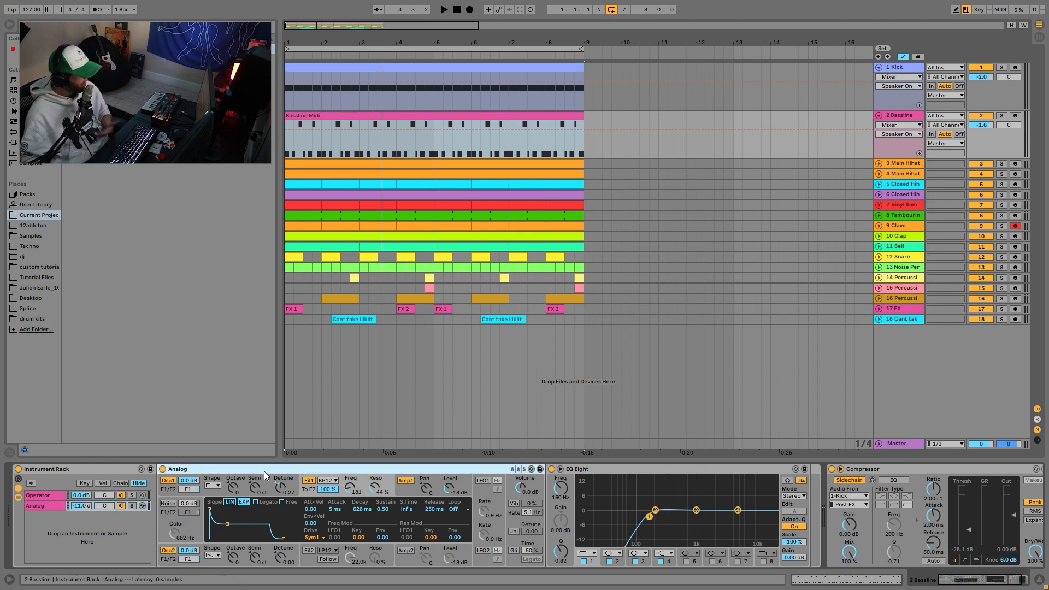
{"action": "key", "text": "space"}
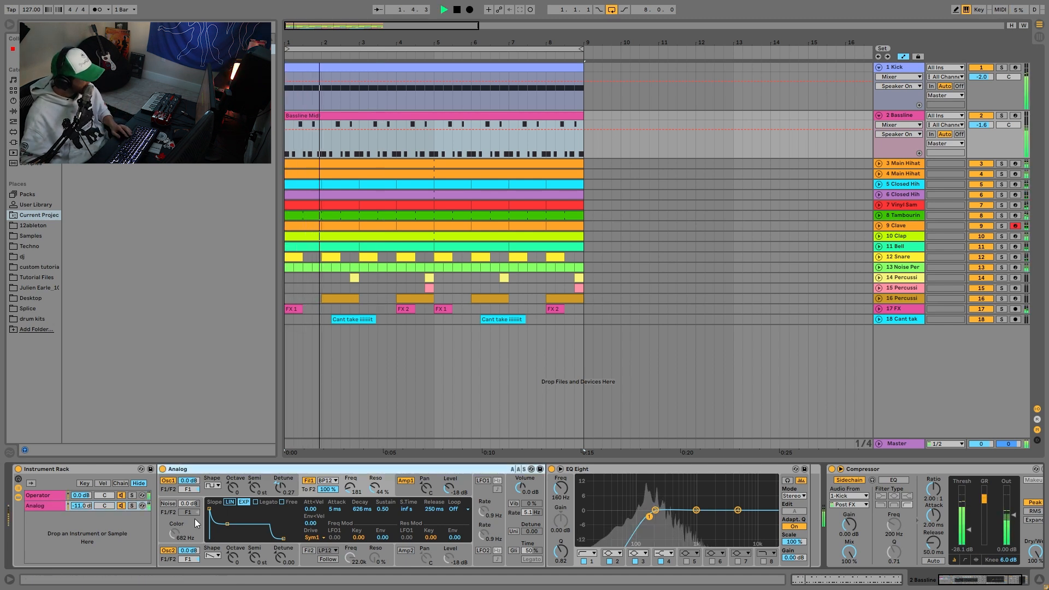
{"action": "key", "text": "space"}
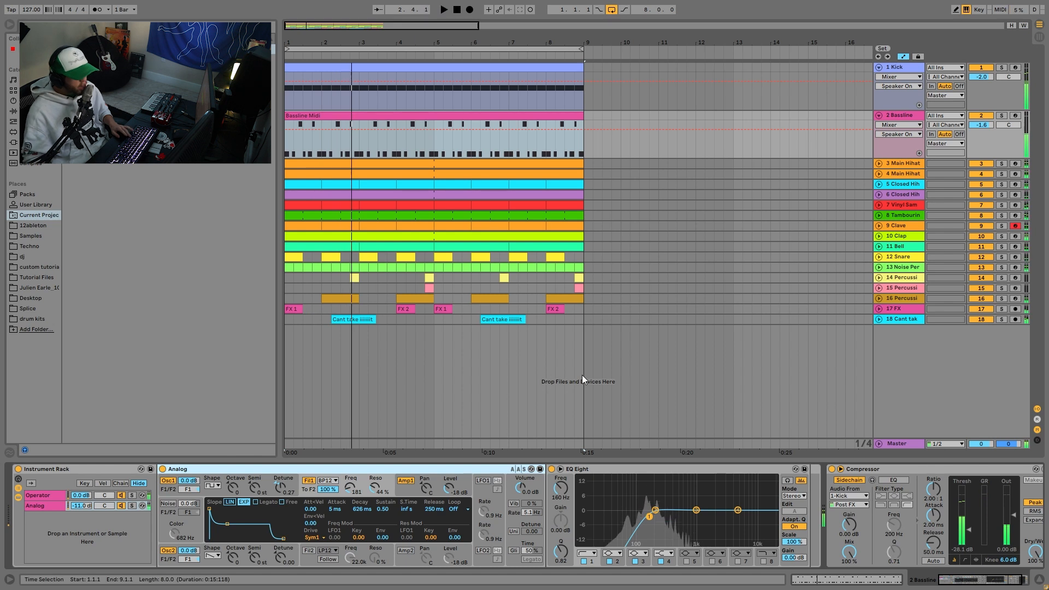
Step: Solo the Bassline track and play it, audition its Operator chain alone, and clear that chain's solo
{"action": "left_click", "coordinate": [1002, 116]}
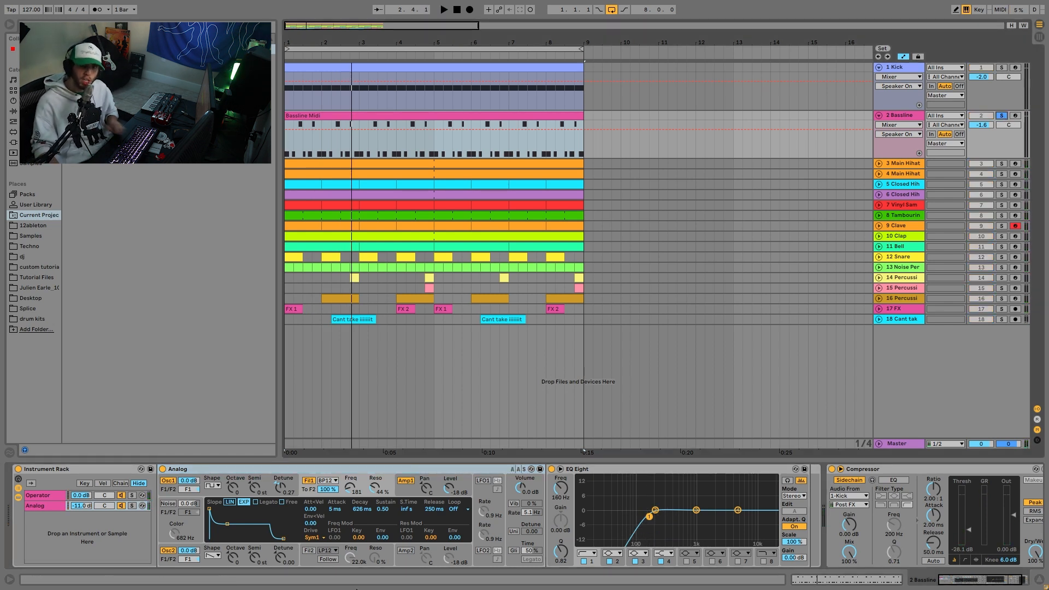
{"action": "key", "text": "space"}
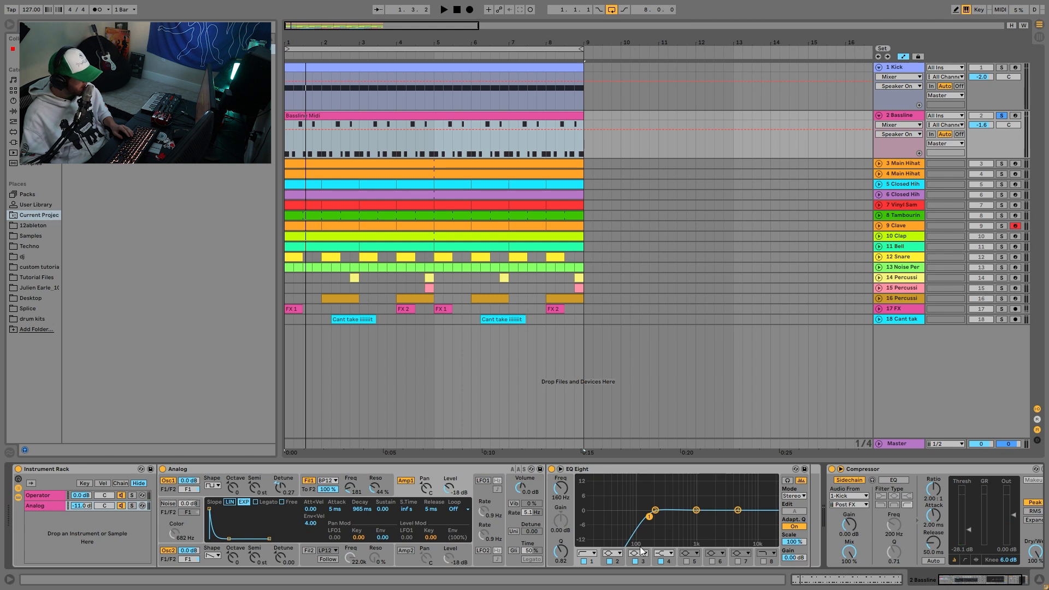
{"action": "left_click", "coordinate": [131, 495]}
{"action": "key", "text": "space"}
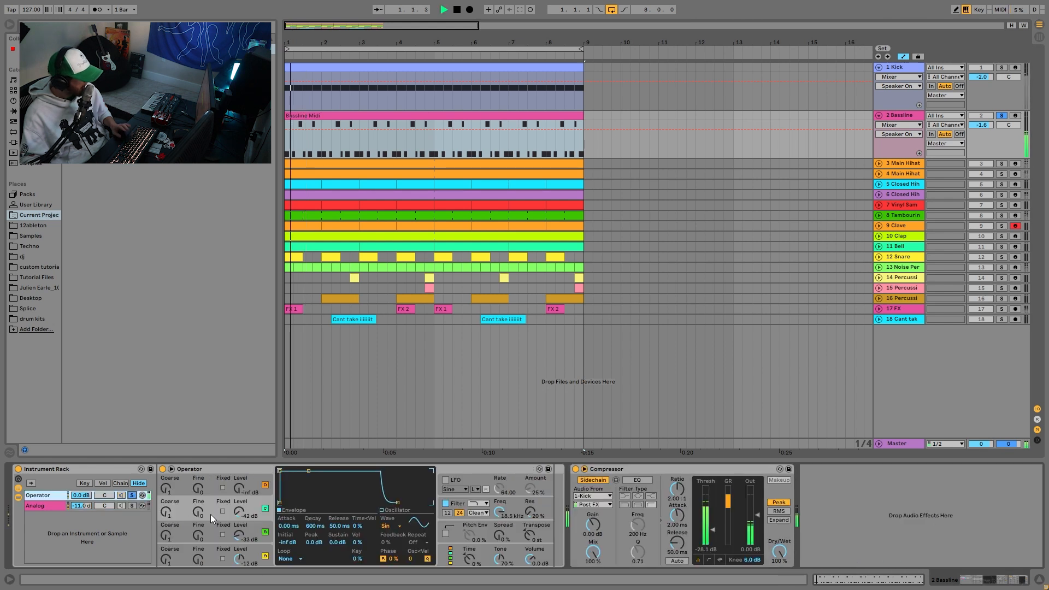
{"action": "left_click", "coordinate": [133, 495]}
{"action": "key", "text": "space"}
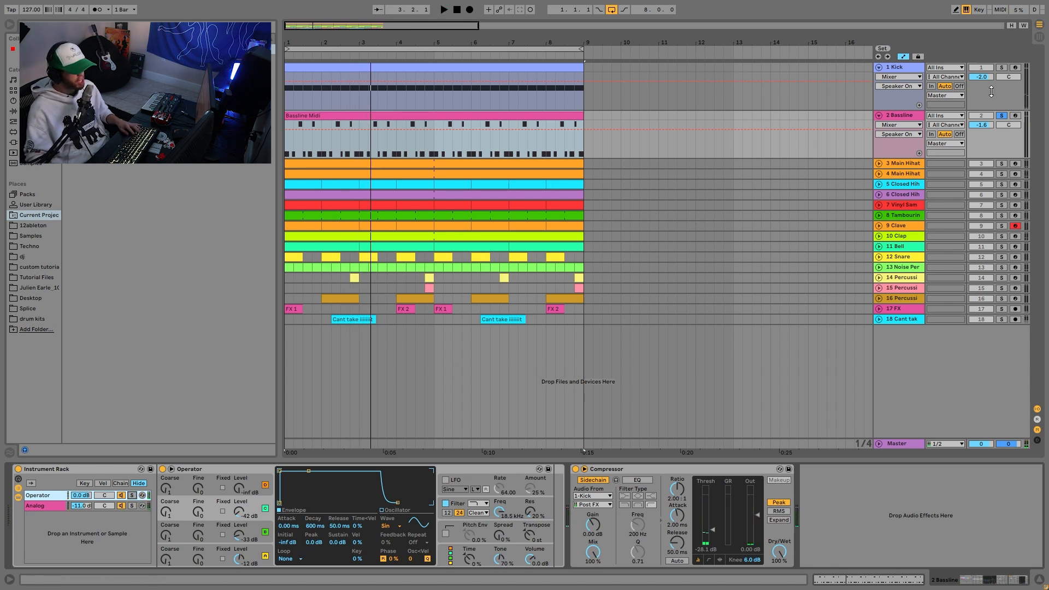
Step: Clear the Bassline track's solo and play the full beat from the start
{"action": "left_click", "coordinate": [1003, 116]}
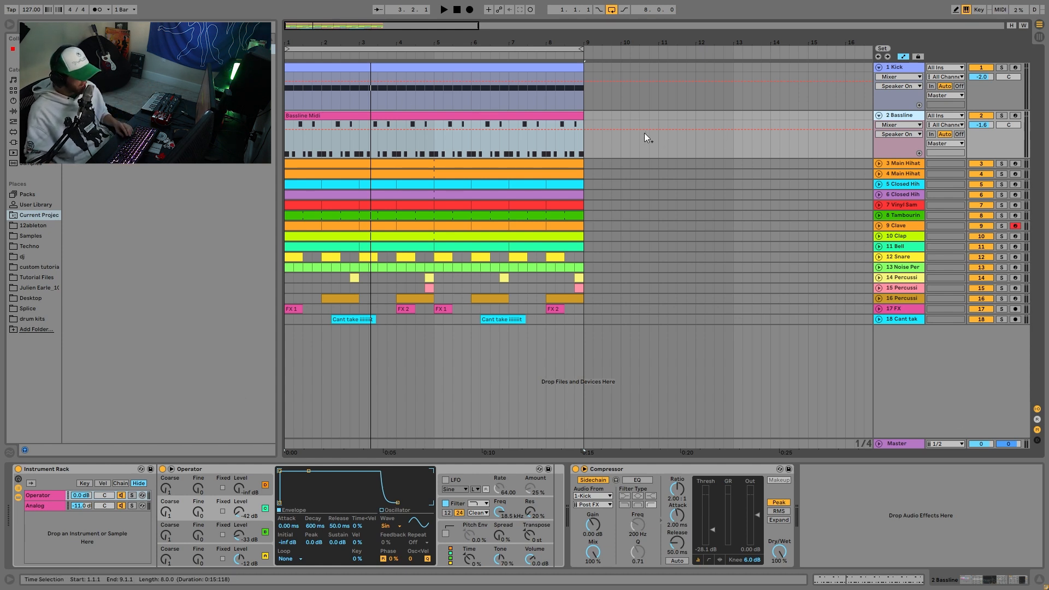
{"action": "key", "text": "space"}
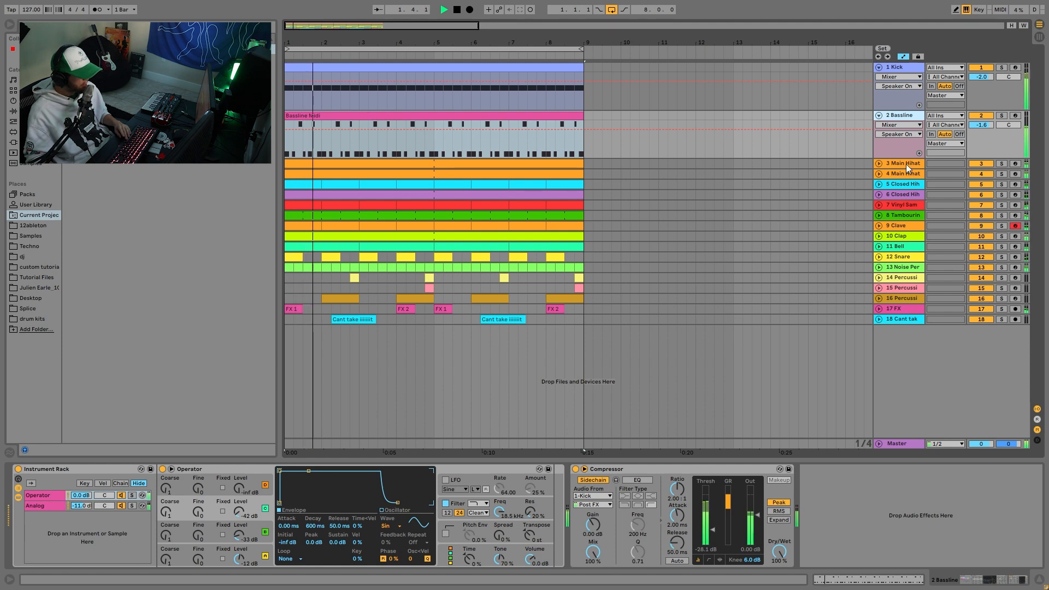
{"action": "key", "text": "space"}
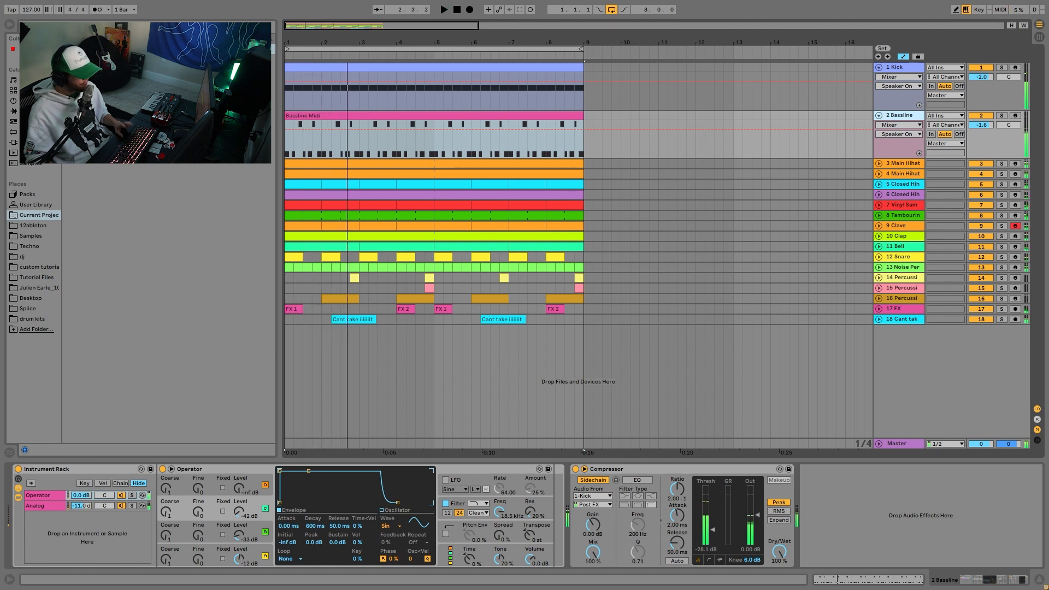
Step: Solo and unfold both Main Hihat tracks, show Main Hihat 1's sampler, and play the two together
{"action": "left_click", "coordinate": [1001, 164]}
{"action": "left_click", "coordinate": [1002, 174], "text": "ctrl"}
{"action": "key", "text": "space"}
{"action": "left_click", "coordinate": [879, 174]}
{"action": "left_click", "coordinate": [878, 164]}
{"action": "left_click", "coordinate": [909, 164]}
{"action": "key", "text": "space"}
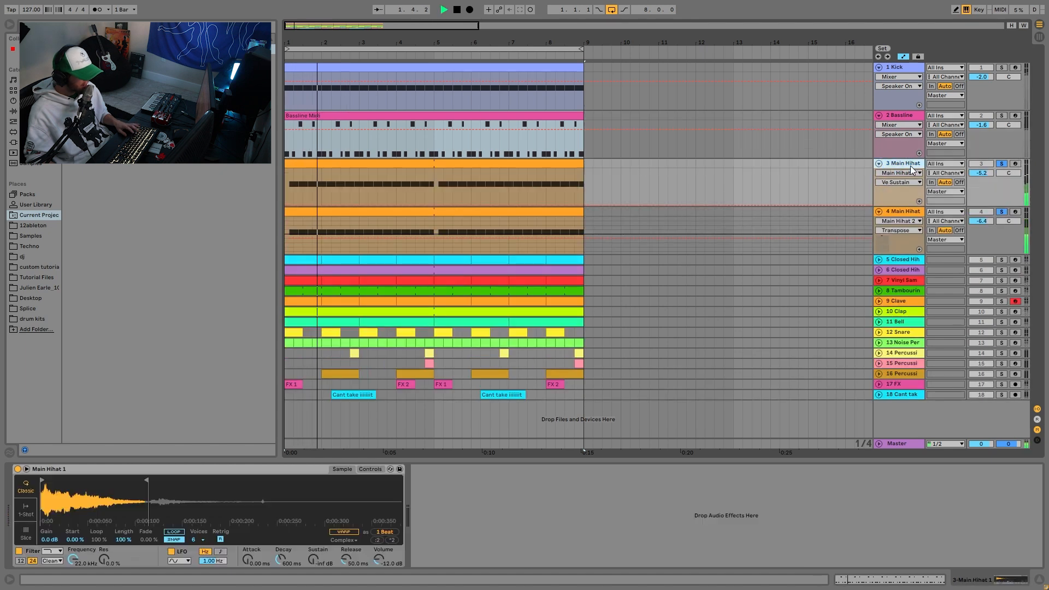
Step: Play Main Hihat 1 alone, switch the solo to Main Hihat 2, and show its sample waveform
{"action": "left_click", "coordinate": [1002, 165]}
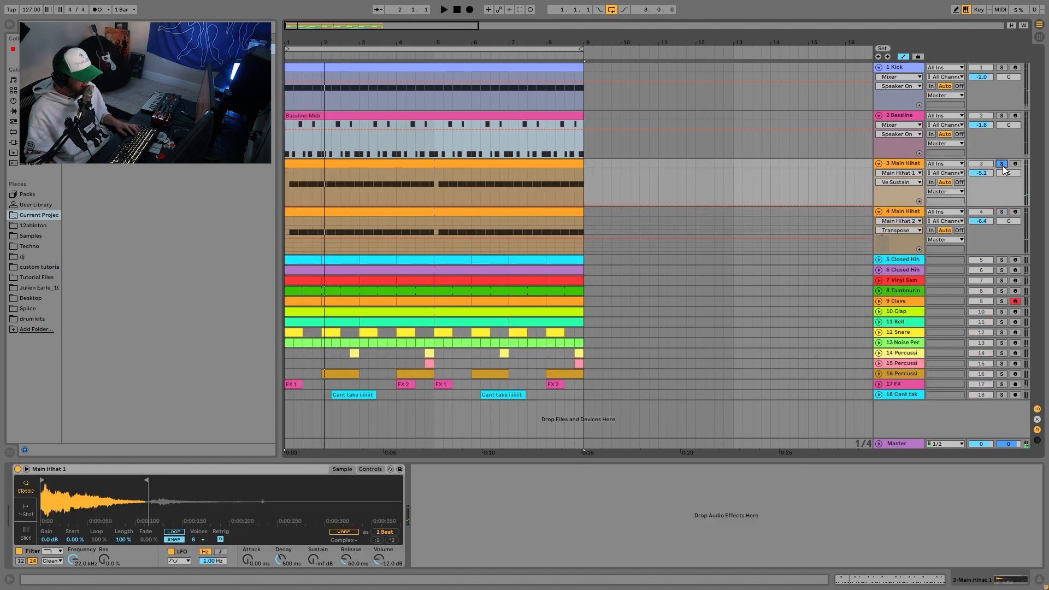
{"action": "key", "text": "space"}
{"action": "left_click", "coordinate": [1002, 212]}
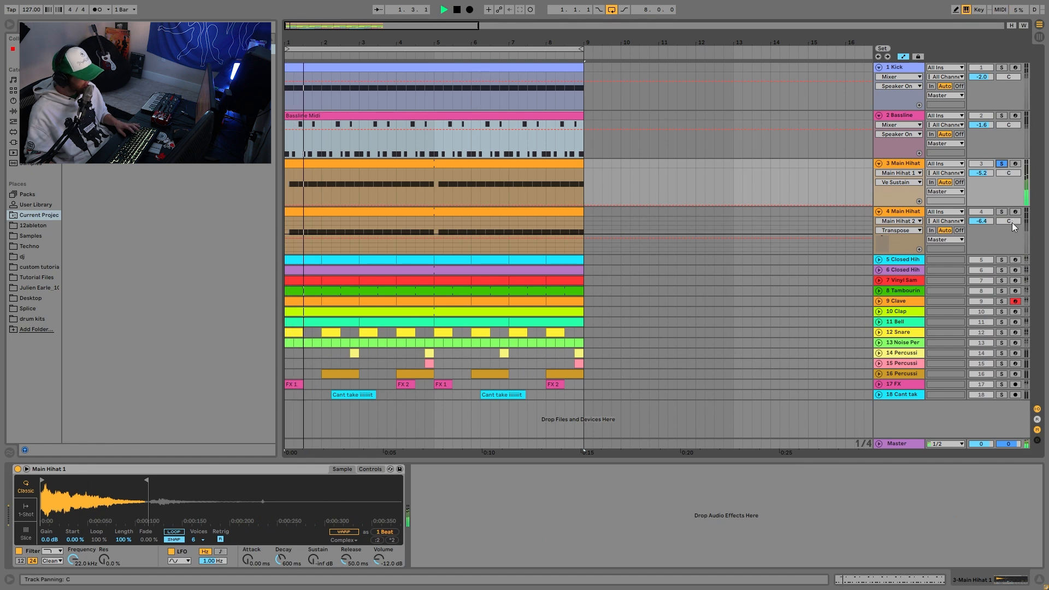
{"action": "left_click", "coordinate": [904, 212]}
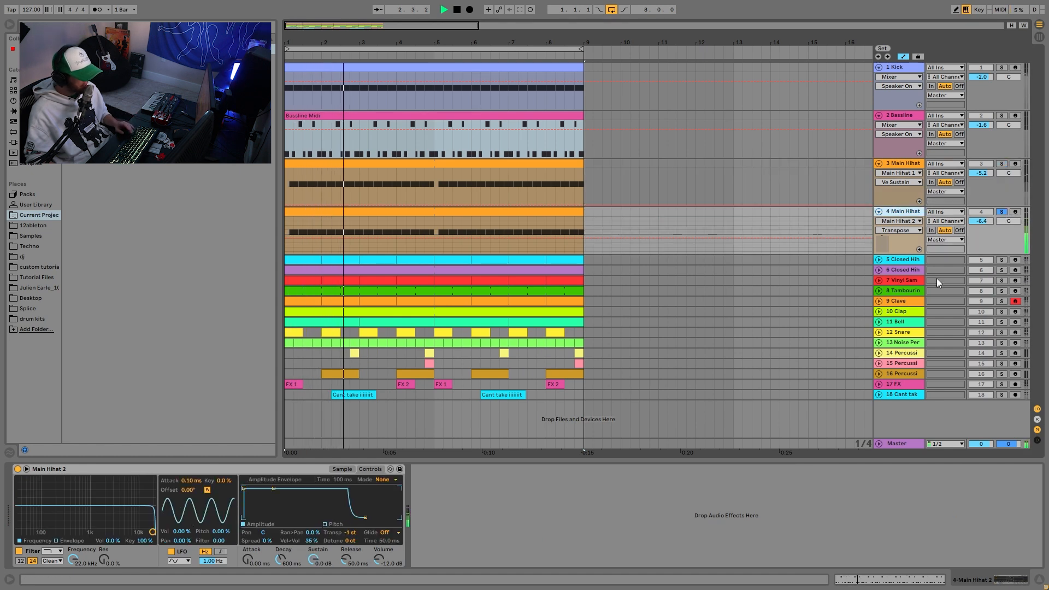
{"action": "left_click", "coordinate": [340, 469]}
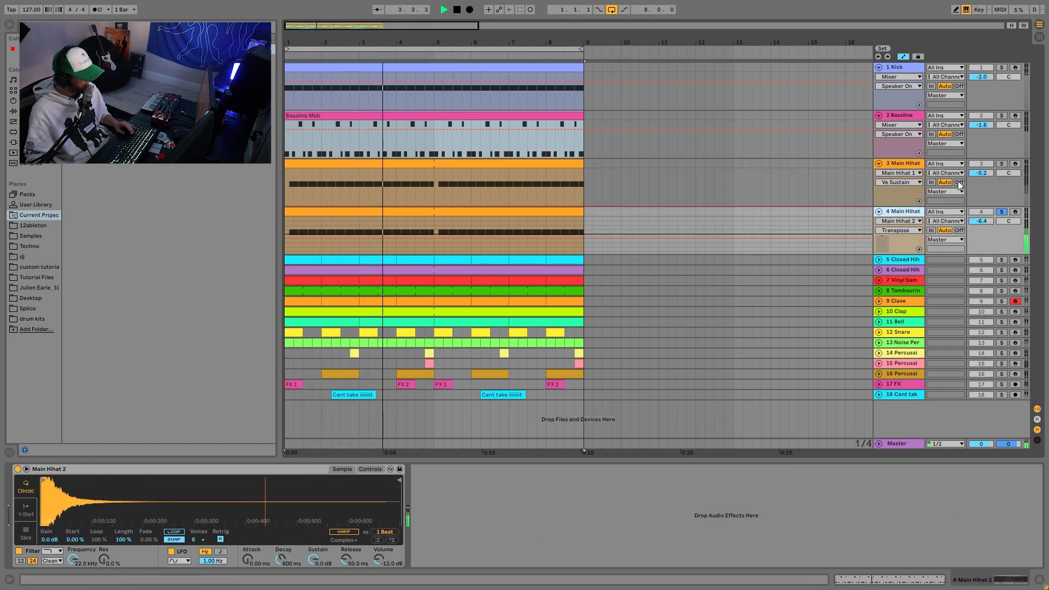
Step: Solo Main Hihat 1 and 2 together, play them, and compare their sample waveforms
{"action": "left_click", "coordinate": [1001, 163], "text": "ctrl"}
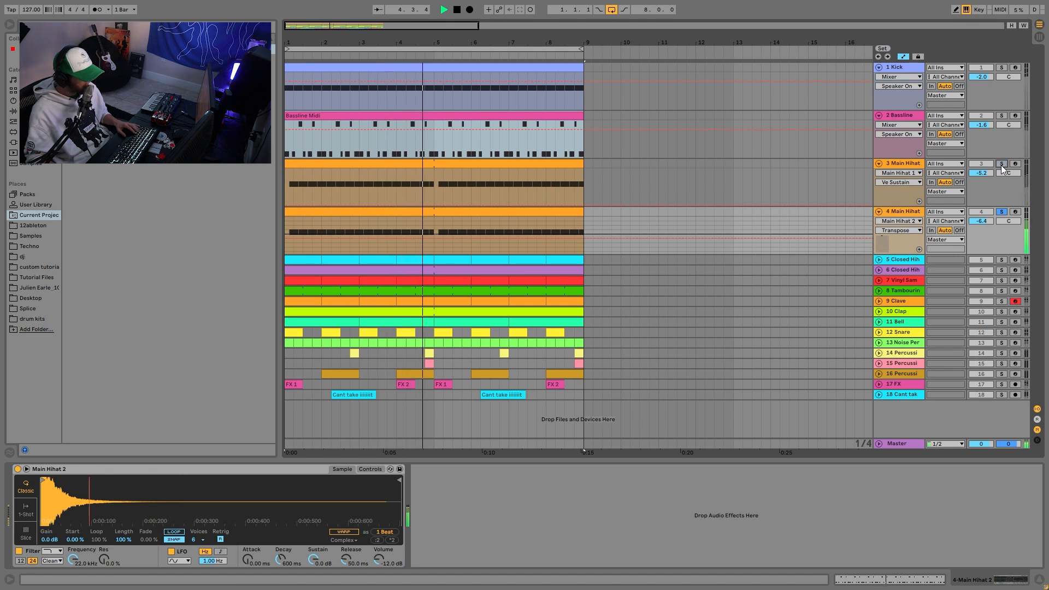
{"action": "left_click", "coordinate": [901, 162]}
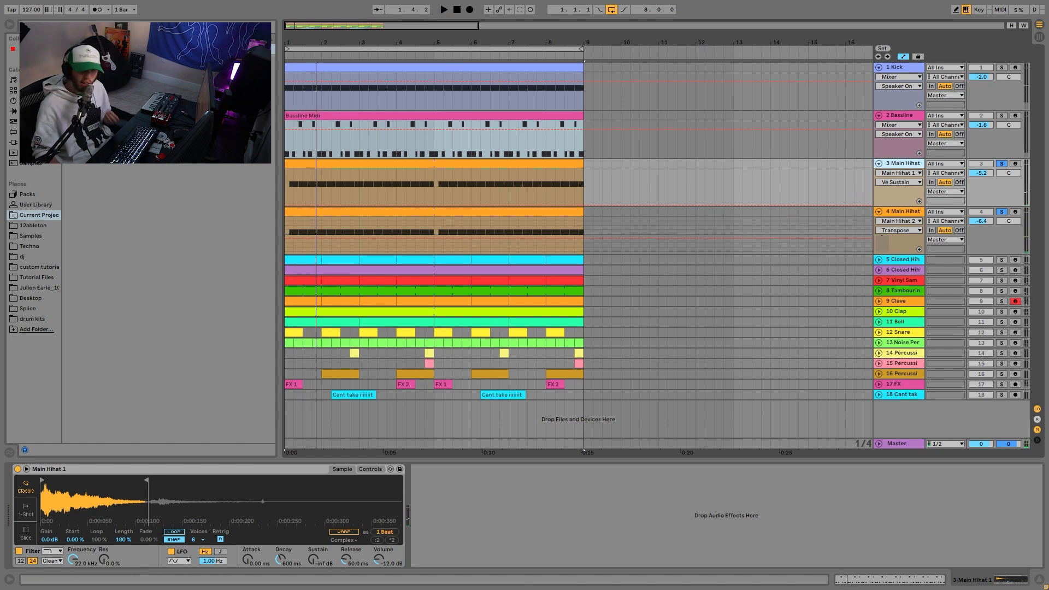
{"action": "key", "text": "space"}
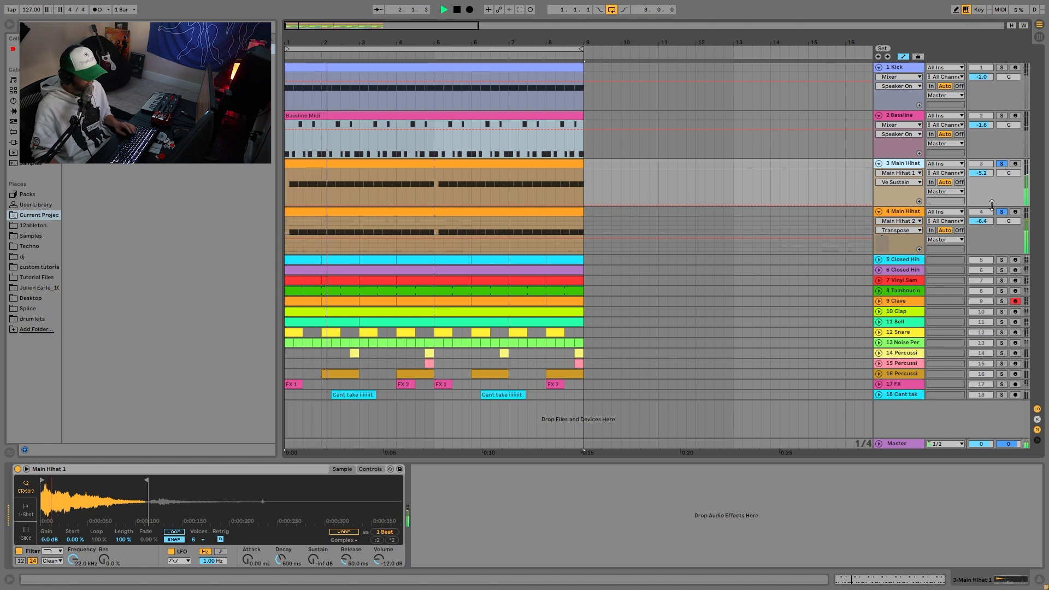
{"action": "left_click", "coordinate": [953, 211]}
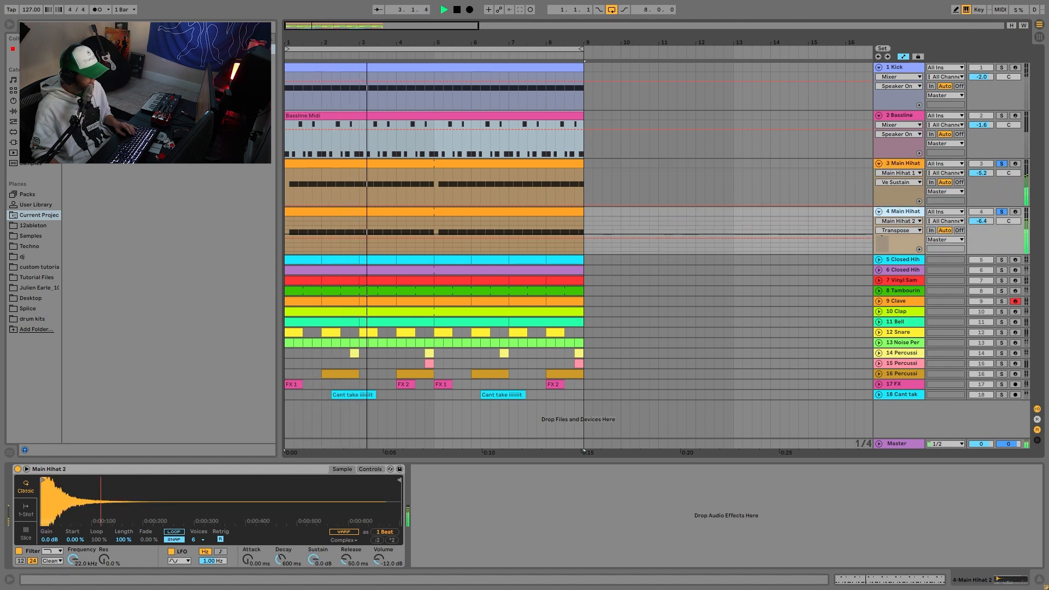
{"action": "key", "text": "space"}
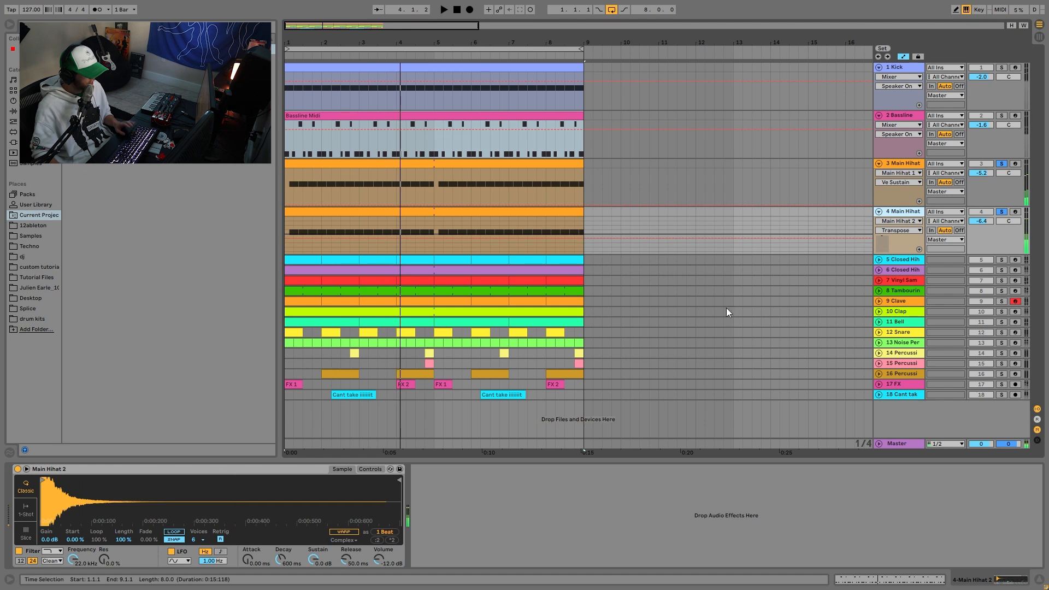
Step: Solo both Closed Hihat tracks and unfold them to show their note patterns
{"action": "left_click", "coordinate": [1001, 260]}
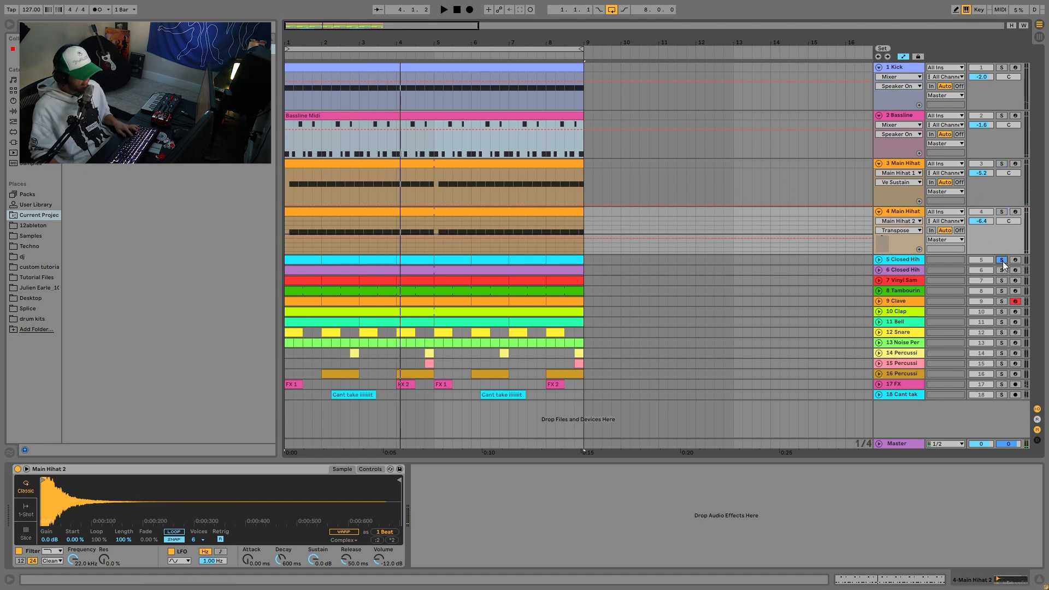
{"action": "left_click", "coordinate": [1003, 270], "text": "ctrl"}
{"action": "left_click", "coordinate": [879, 259]}
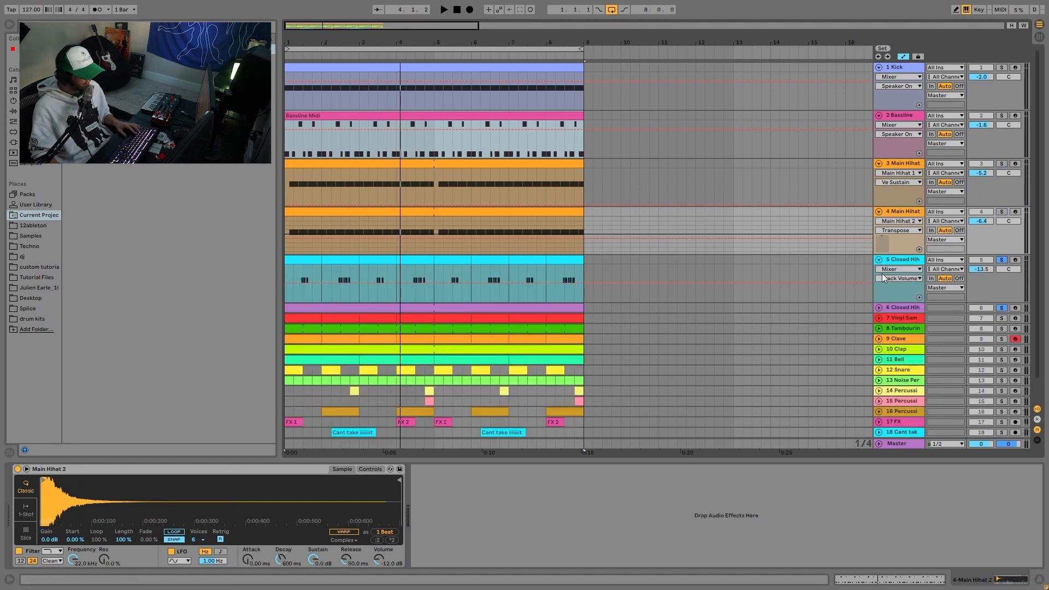
{"action": "left_click", "coordinate": [879, 308]}
Step: Play the first Closed Hihat track soloed together with Main Hihat 2, then leave only Closed Hihat 2 soloed
{"action": "left_click", "coordinate": [1001, 308]}
{"action": "key", "text": "space"}
{"action": "left_click", "coordinate": [1001, 212], "text": "ctrl"}
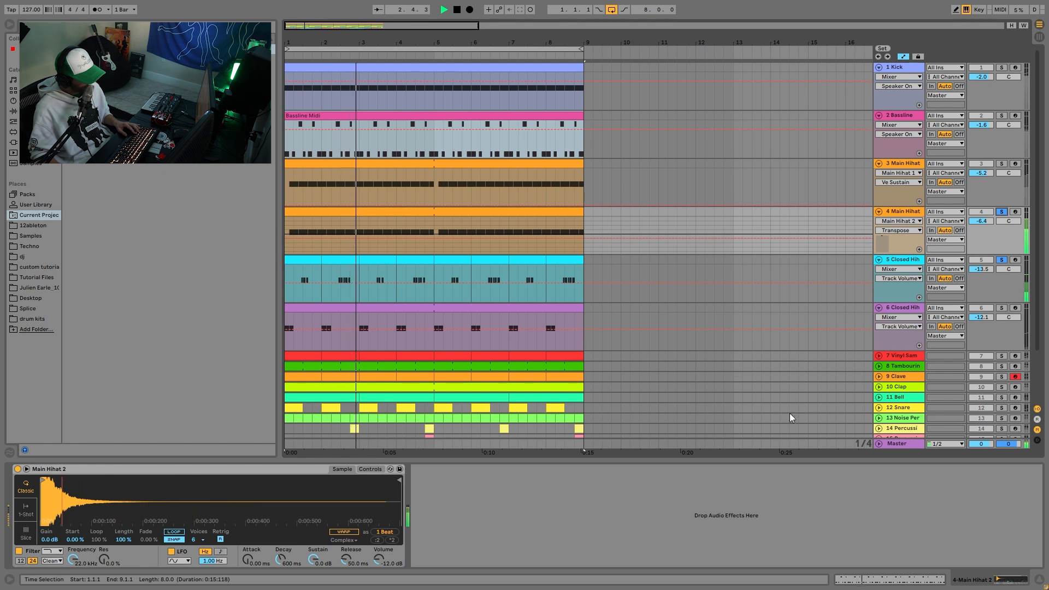
{"action": "key", "text": "space"}
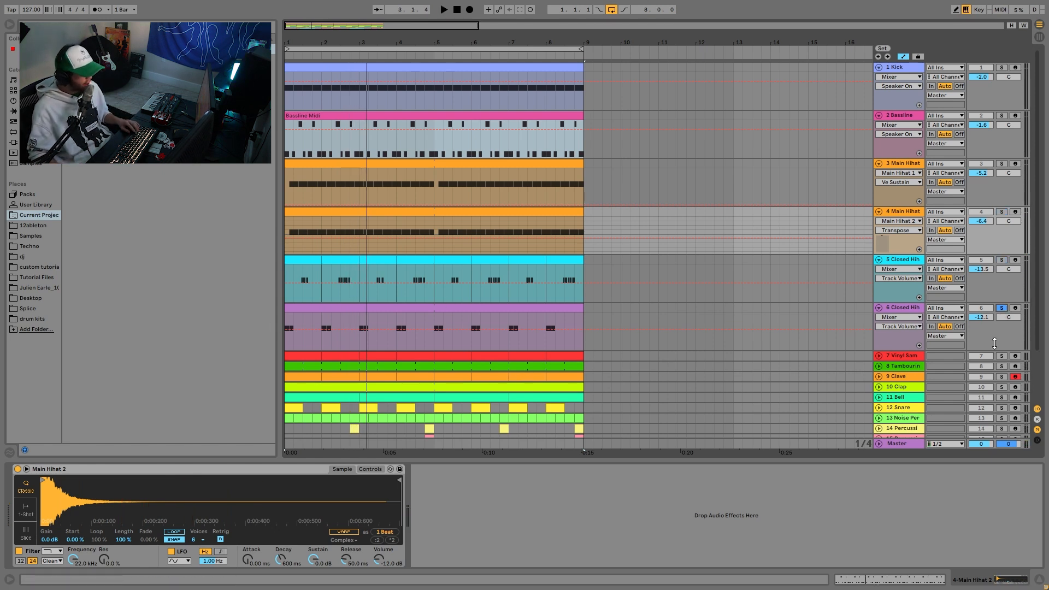
Step: Unfold the Vinyl Sampled Hihat track, play it soloed together with Closed Hihat 2, and show its sample
{"action": "left_click", "coordinate": [879, 355]}
{"action": "scroll", "coordinate": [887, 340], "scroll_direction": "down", "scroll_amount": 2}
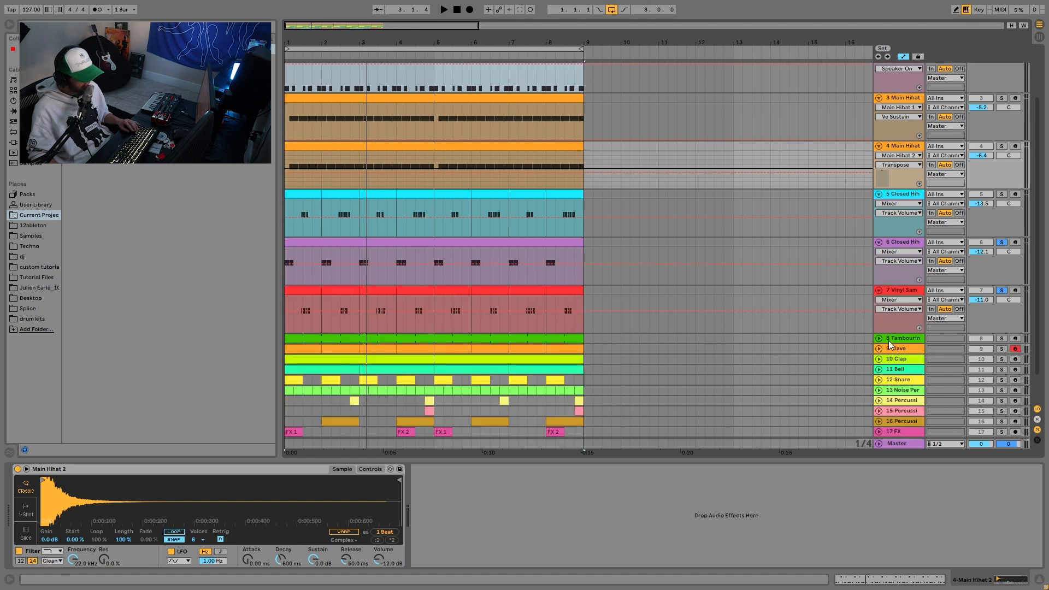
{"action": "key", "text": "space"}
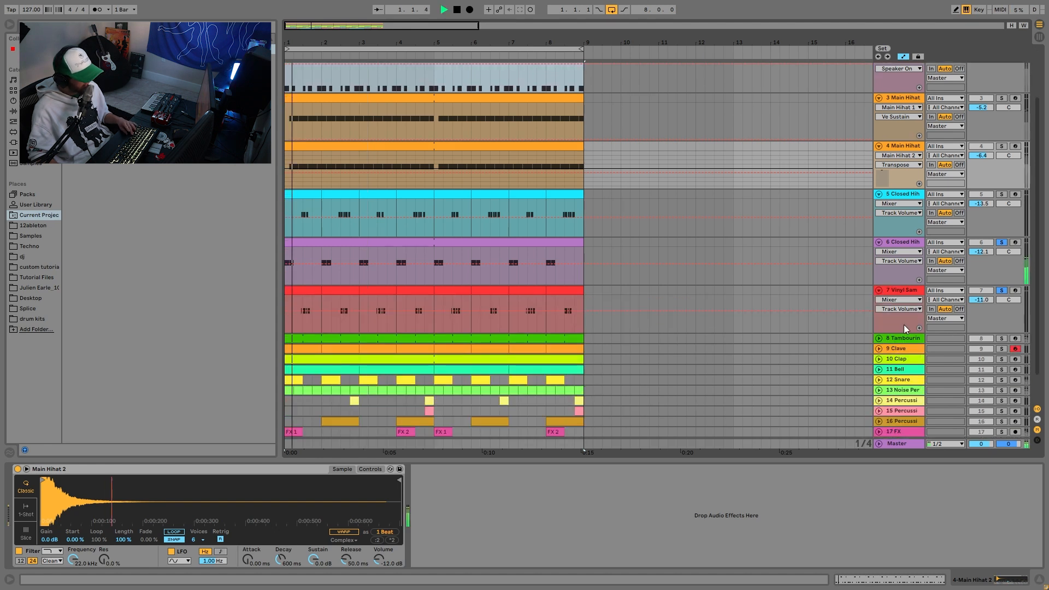
{"action": "left_click", "coordinate": [906, 291]}
Step: Clear the solos during playback and set the Vinyl Sampled Hihat track's volume to -10.7
{"action": "left_click_drag", "start_coordinate": [975, 301], "coordinate": [976, 294]}
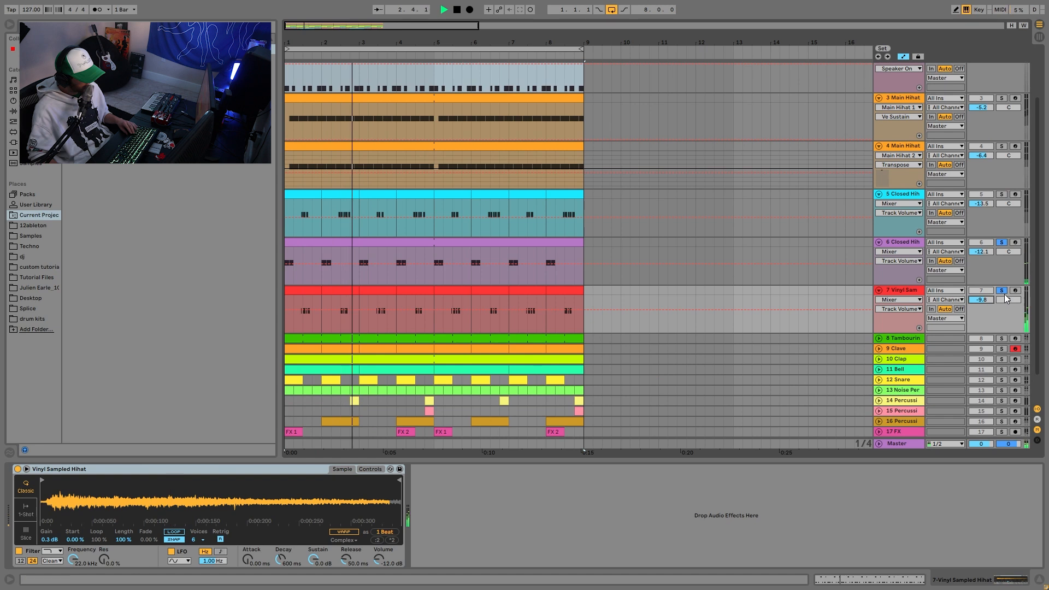
{"action": "left_click", "coordinate": [1003, 292]}
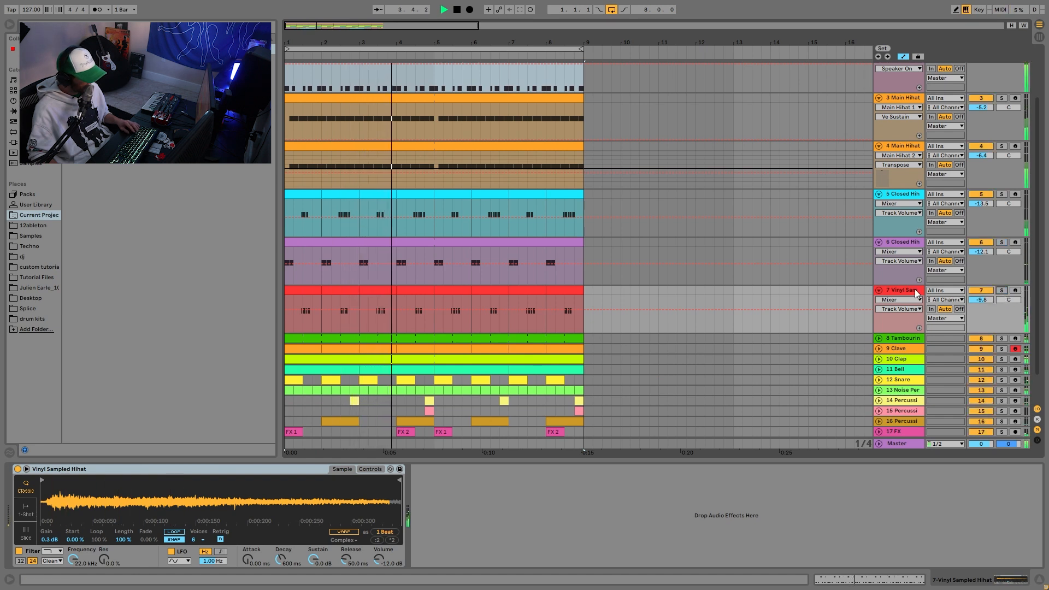
{"action": "left_click_drag", "start_coordinate": [988, 300], "coordinate": [989, 297]}
Step: Solo Vinyl Sampled Hihat and Closed Hihat 2 together, show the Closed Hihat 2 sample, and play both
{"action": "left_click", "coordinate": [1003, 290]}
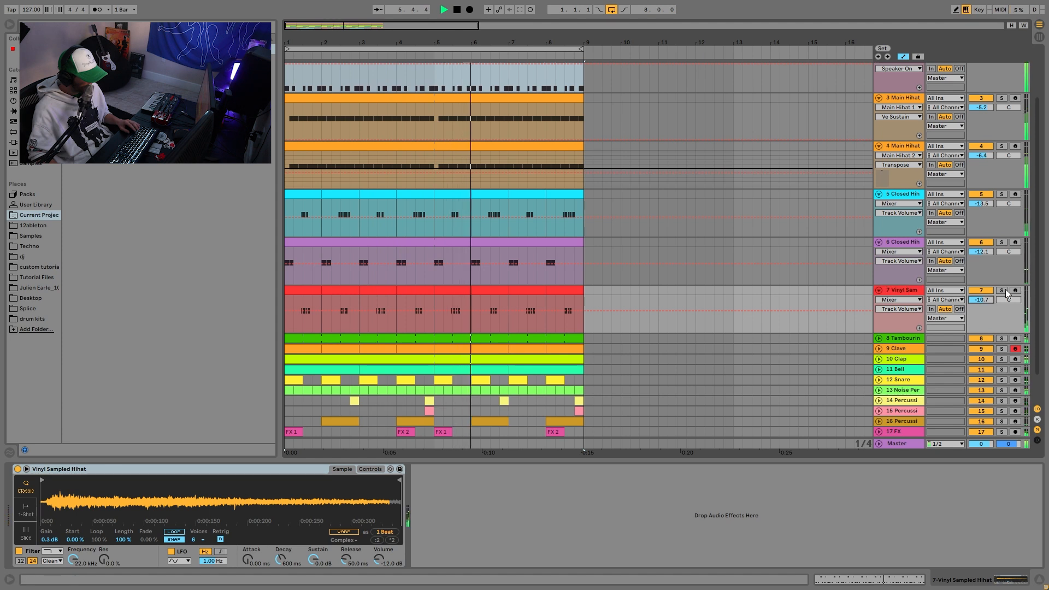
{"action": "left_click", "coordinate": [1004, 244]}
{"action": "left_click", "coordinate": [909, 244]}
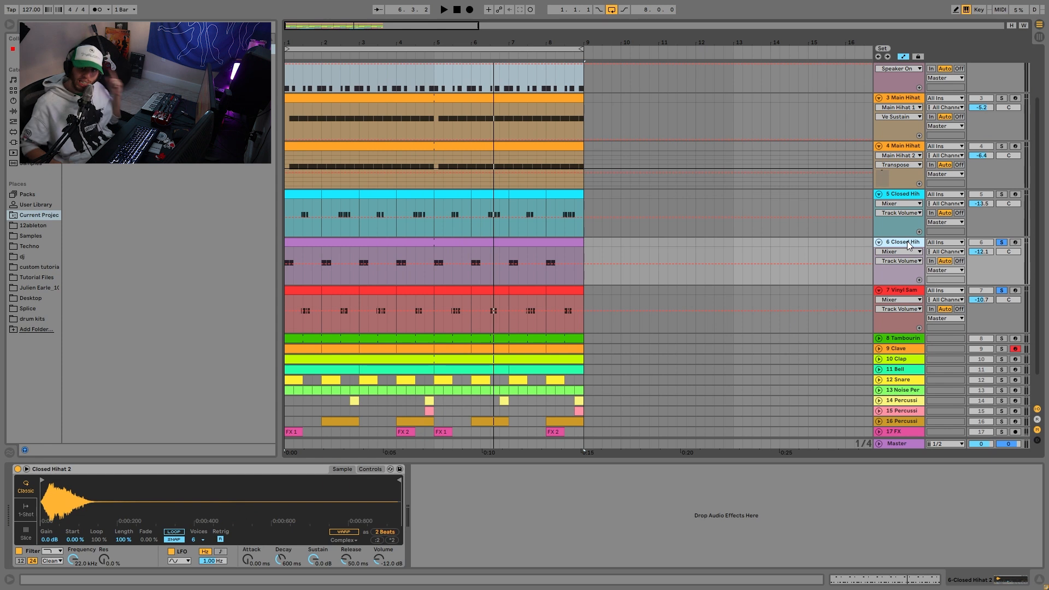
{"action": "key", "text": "space"}
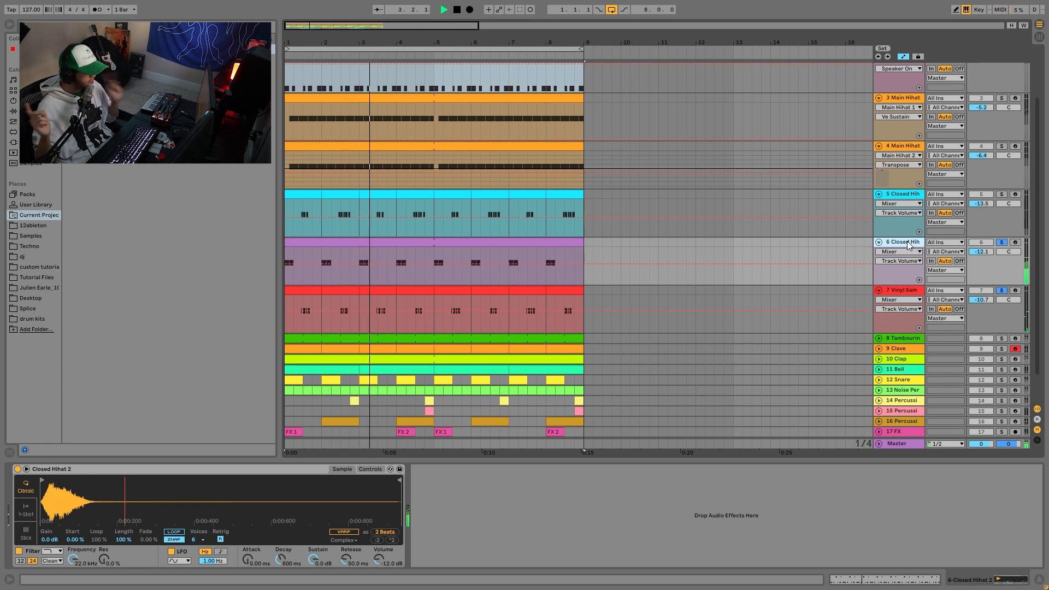
{"action": "key", "text": "space"}
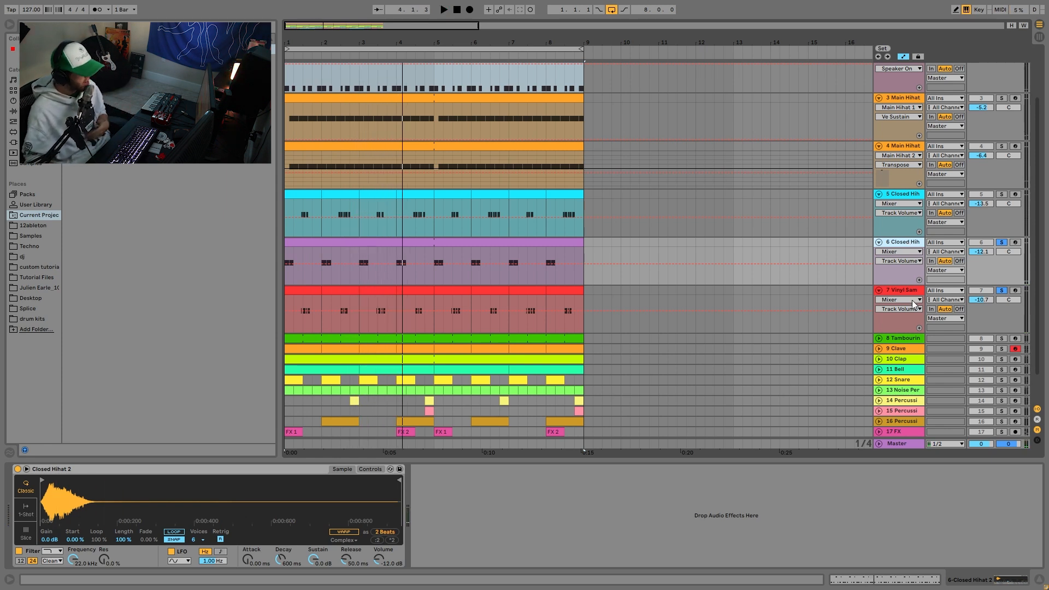
Step: Clear the hihat solos and show the Vinyl Sampled Hihat track's sampler
{"action": "left_click", "coordinate": [897, 290]}
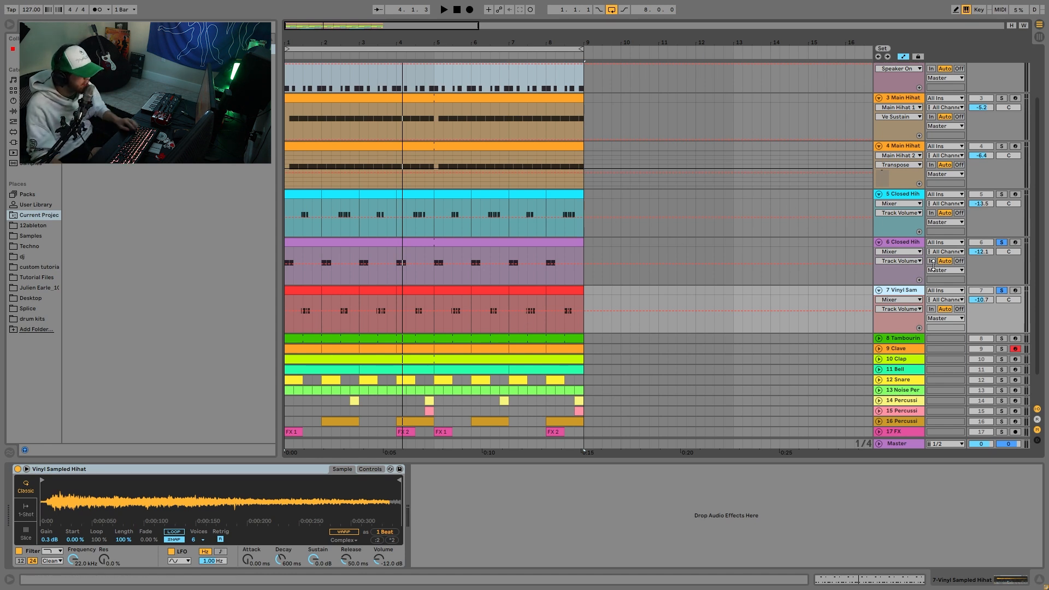
{"action": "left_click", "coordinate": [1001, 291]}
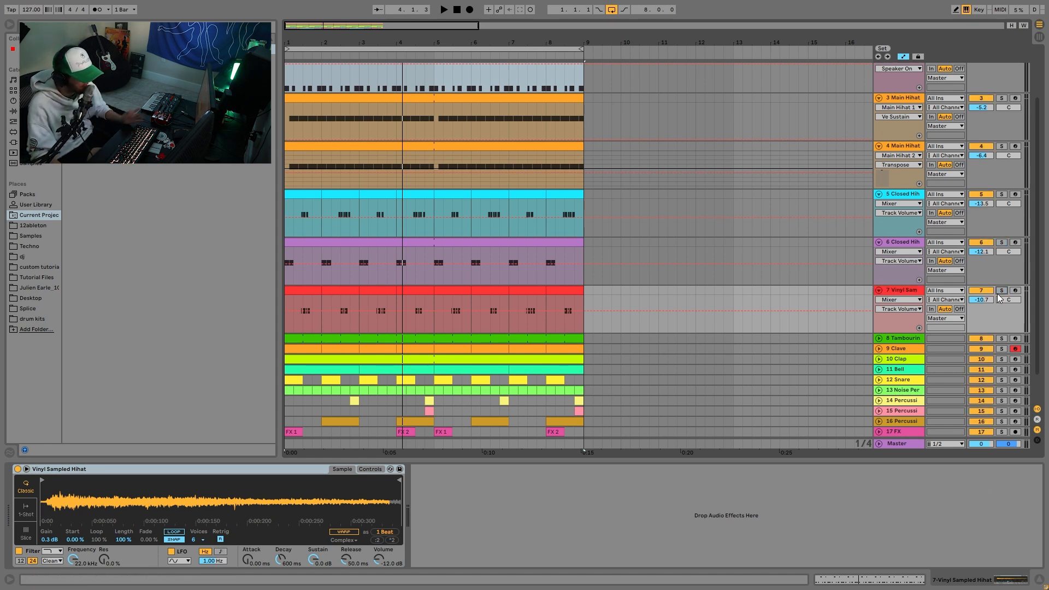
{"action": "left_click", "coordinate": [903, 293]}
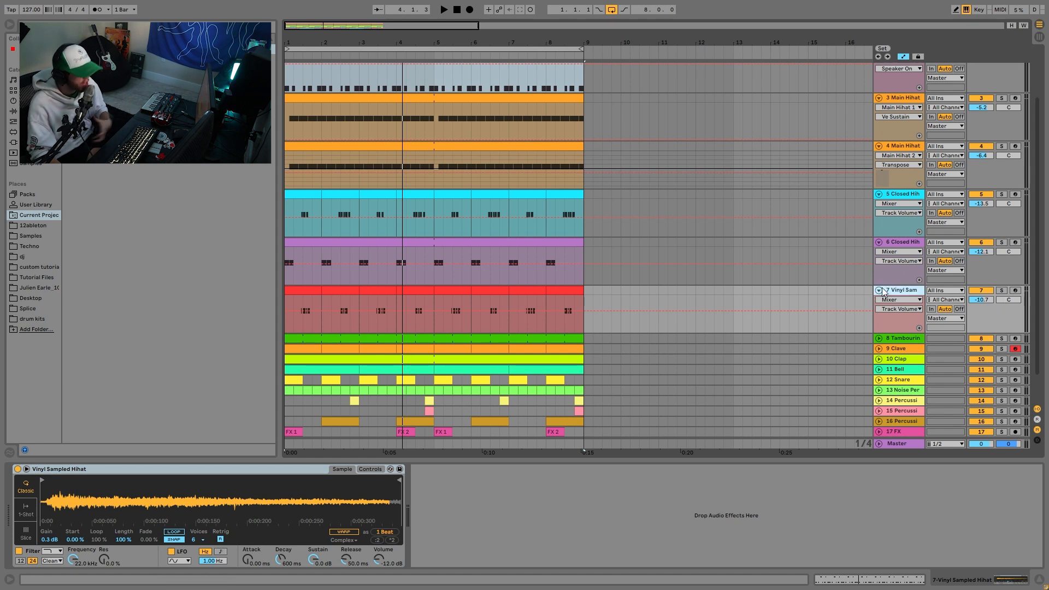
Step: Show the Closed Hihat 2 sample, mute the Vinyl Sampled Hihat and Closed Hihat 2 tracks, and play the beat without them
{"action": "left_click", "coordinate": [896, 243]}
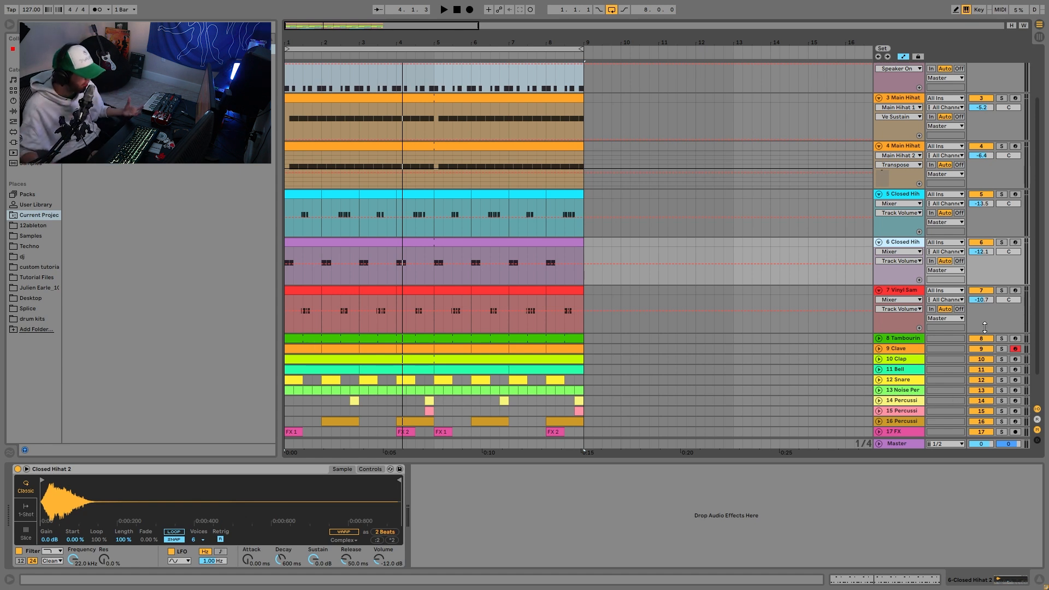
{"action": "left_click", "coordinate": [982, 291]}
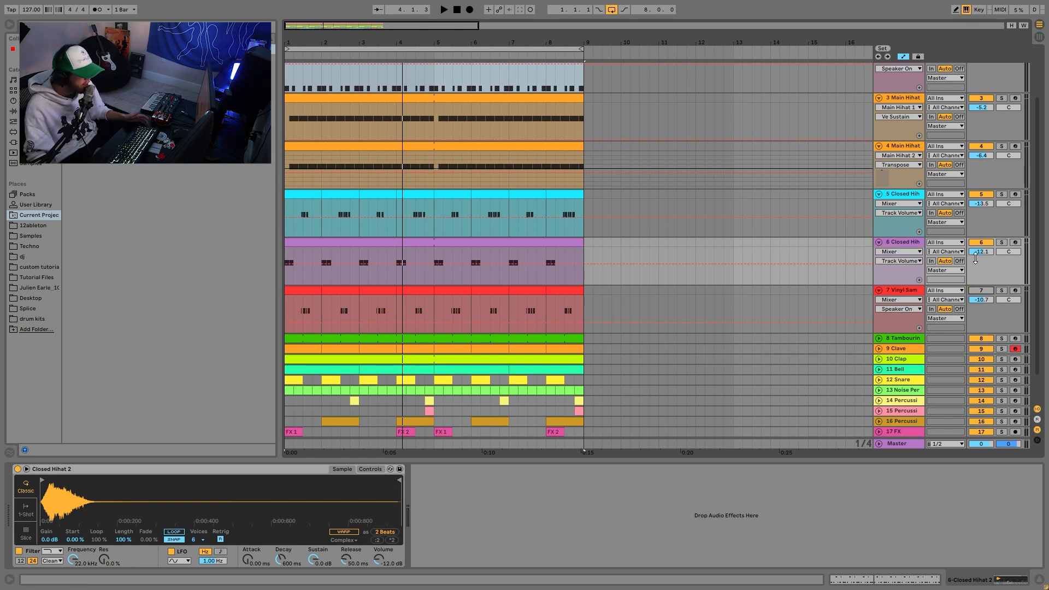
{"action": "left_click", "coordinate": [992, 242]}
{"action": "key", "text": "space"}
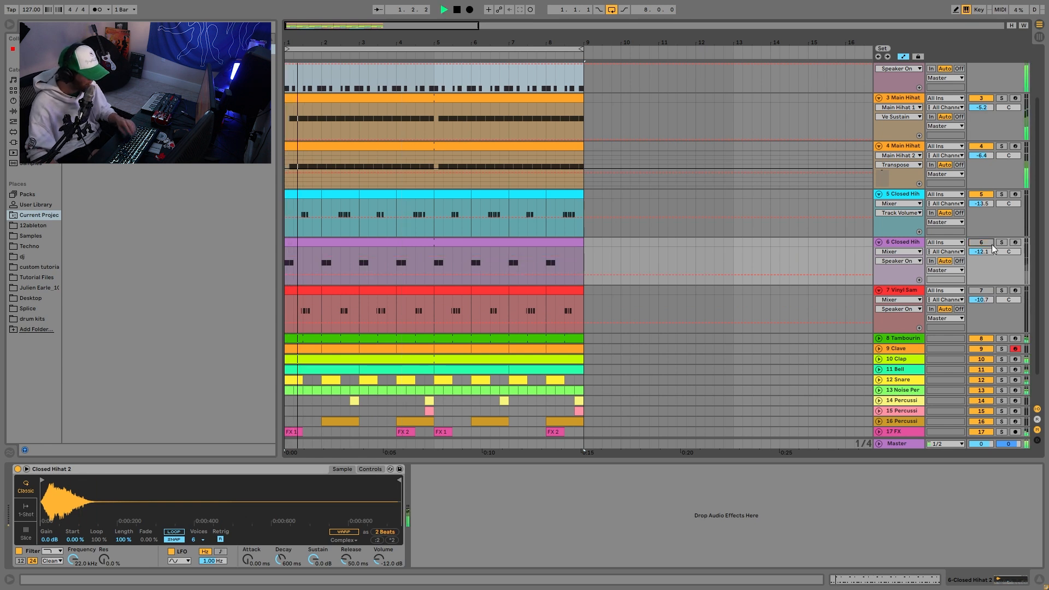
Step: Bring both muted hihats back during playback, step through the closed and vinyl hihat samplers, and replay the beat
{"action": "left_click", "coordinate": [902, 290]}
{"action": "left_click", "coordinate": [905, 195]}
{"action": "left_click", "coordinate": [909, 243]}
{"action": "left_click", "coordinate": [914, 298]}
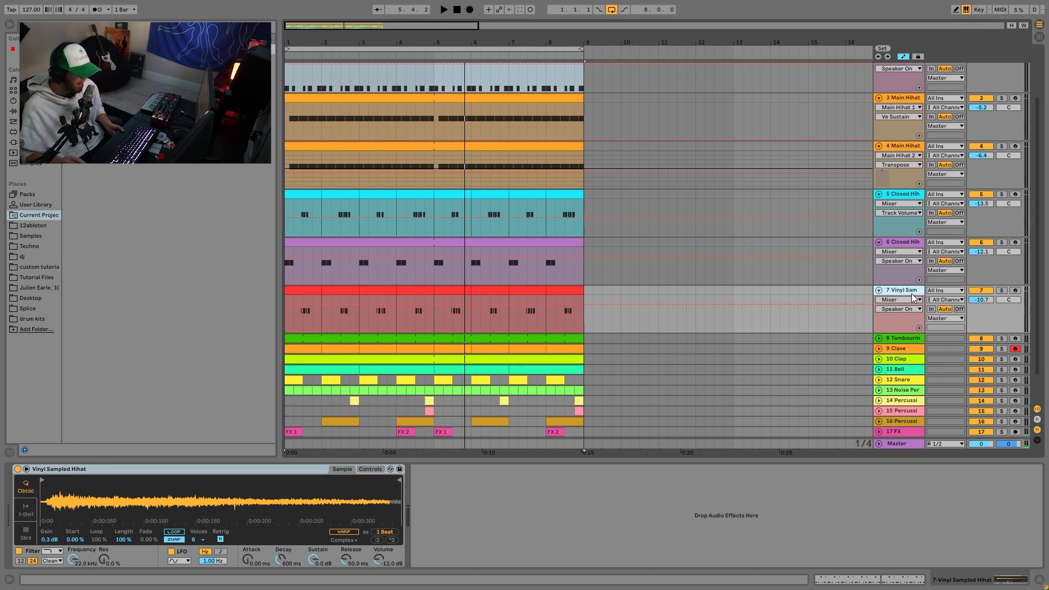
{"action": "key", "text": "space"}
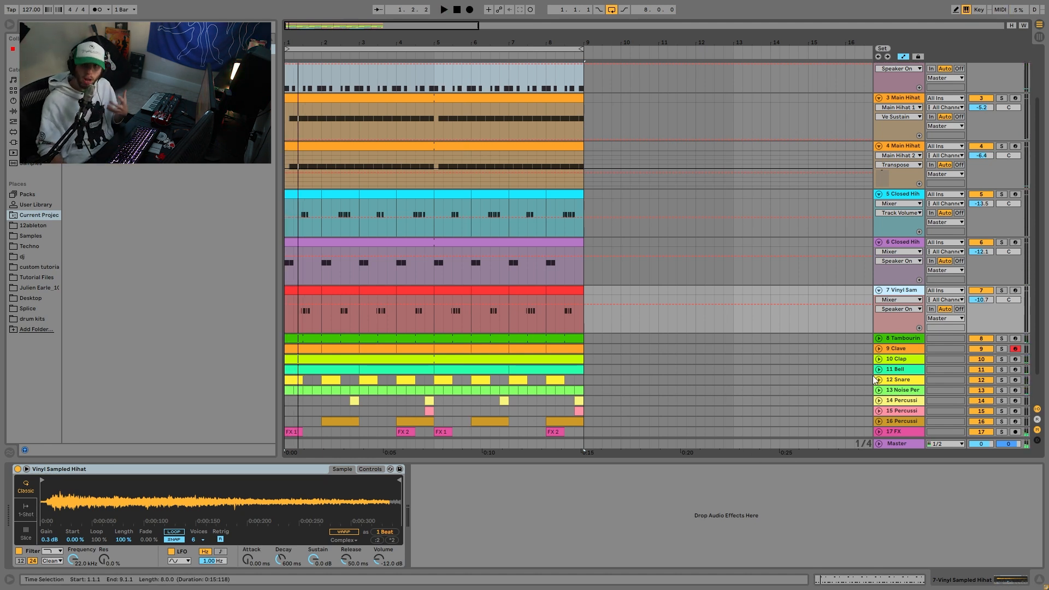
{"action": "key", "text": "space"}
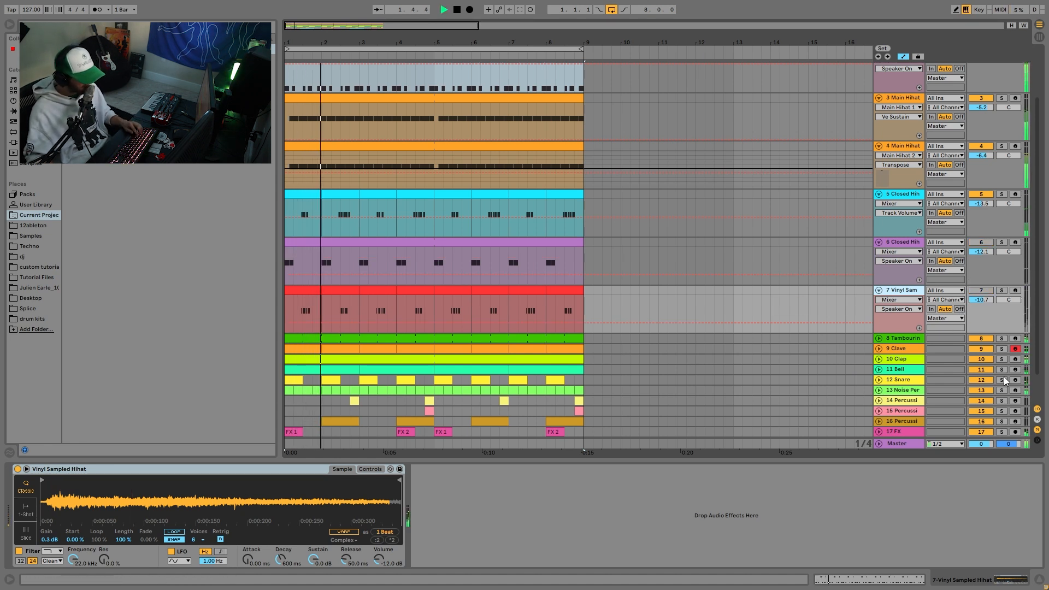
Step: Show the Tambourine track's sample, play the track soloed, and unfold it
{"action": "left_click", "coordinate": [907, 337]}
{"action": "left_click", "coordinate": [1002, 338]}
{"action": "key", "text": "space"}
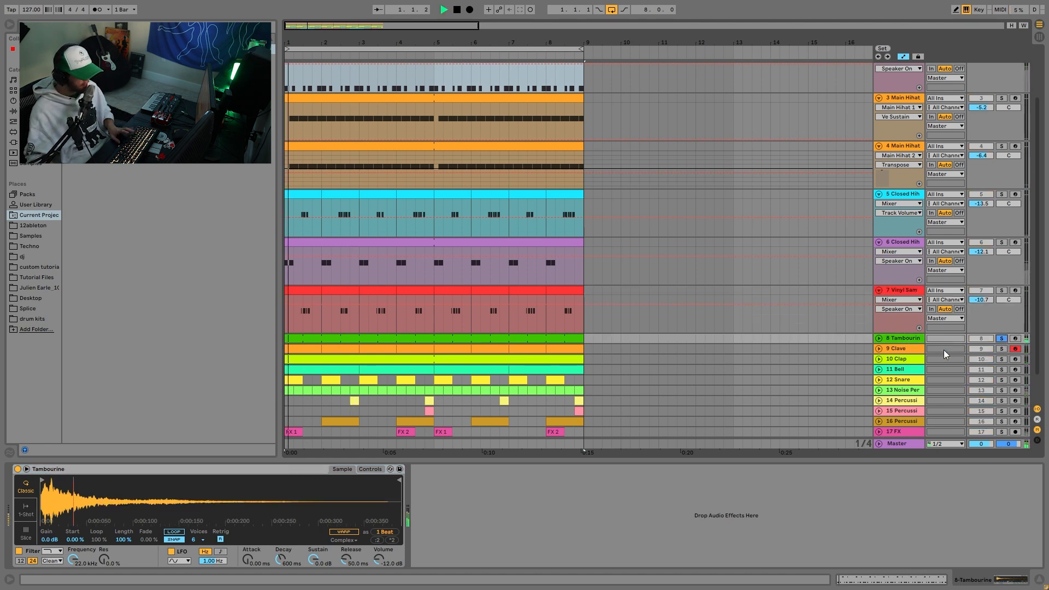
{"action": "left_click", "coordinate": [879, 339]}
Step: Clear the Tambourine solo and play the beat with the Tambourine track muted
{"action": "left_click", "coordinate": [981, 348]}
{"action": "left_click", "coordinate": [1002, 339]}
{"action": "scroll", "coordinate": [919, 336], "scroll_direction": "down", "scroll_amount": 2}
{"action": "key", "text": "space"}
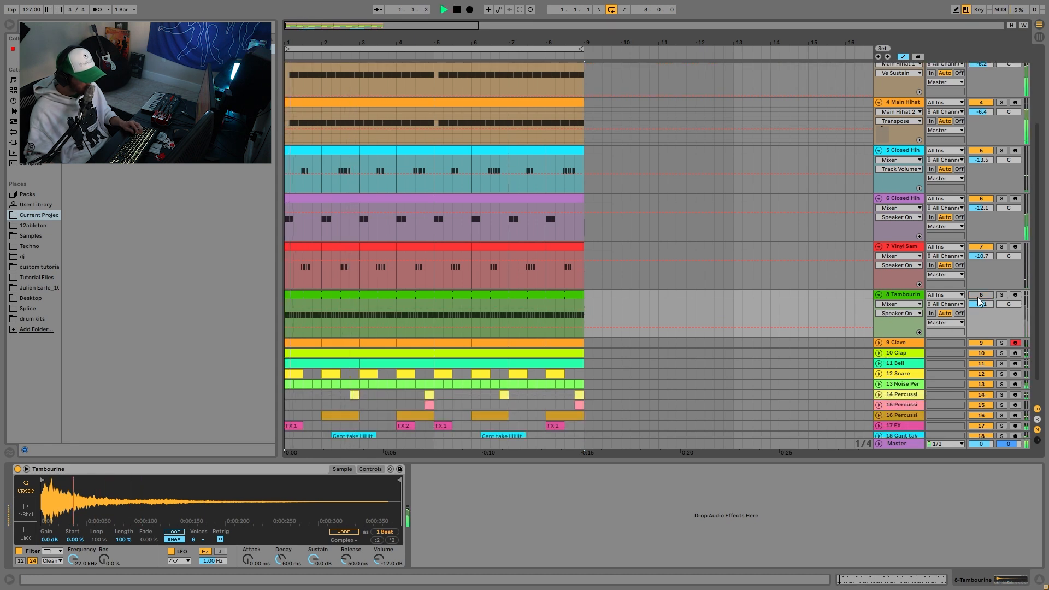
Step: Unfold the Clave track, show its sample, and stop playback
{"action": "left_click", "coordinate": [881, 343]}
{"action": "left_click", "coordinate": [904, 344]}
{"action": "key", "text": "space"}
{"action": "scroll", "coordinate": [900, 409], "scroll_direction": "down", "scroll_amount": 3}
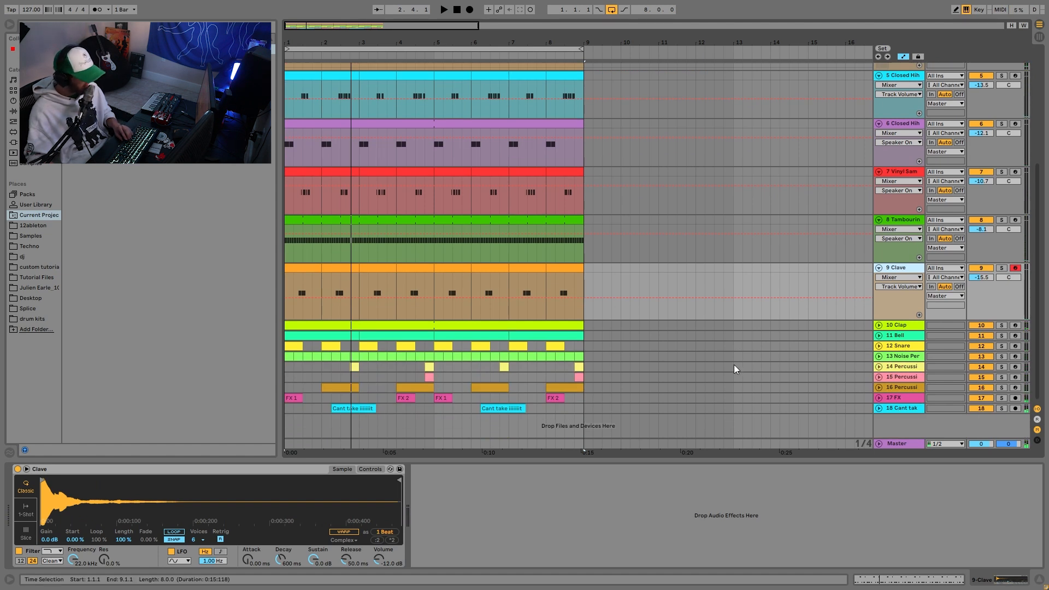
Step: Play the beat and set the Clave track's volume to -15.1 dB
{"action": "key", "text": "space"}
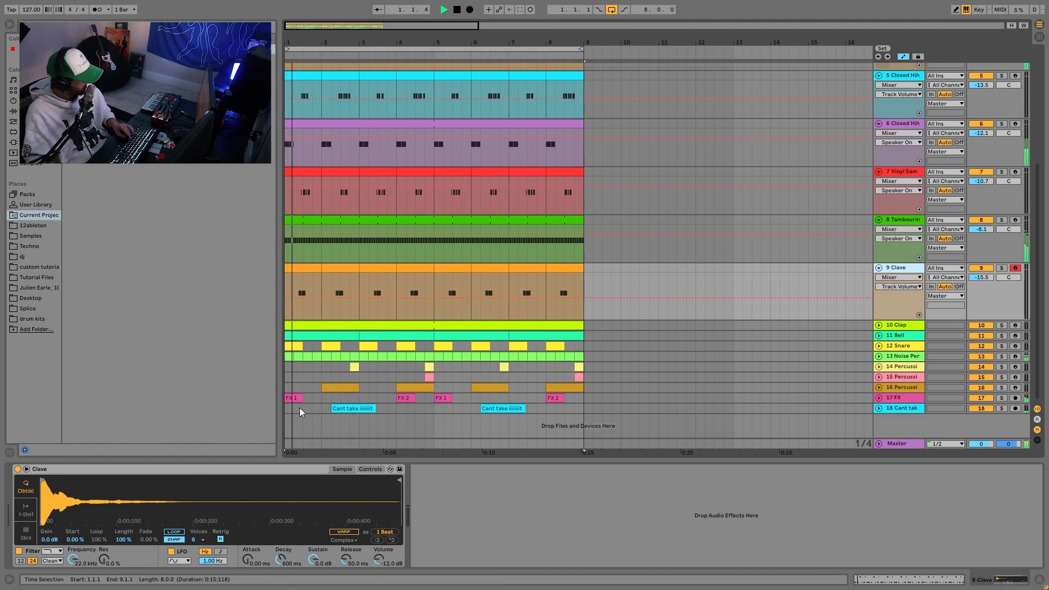
{"action": "left_click_drag", "start_coordinate": [988, 280], "coordinate": [988, 277]}
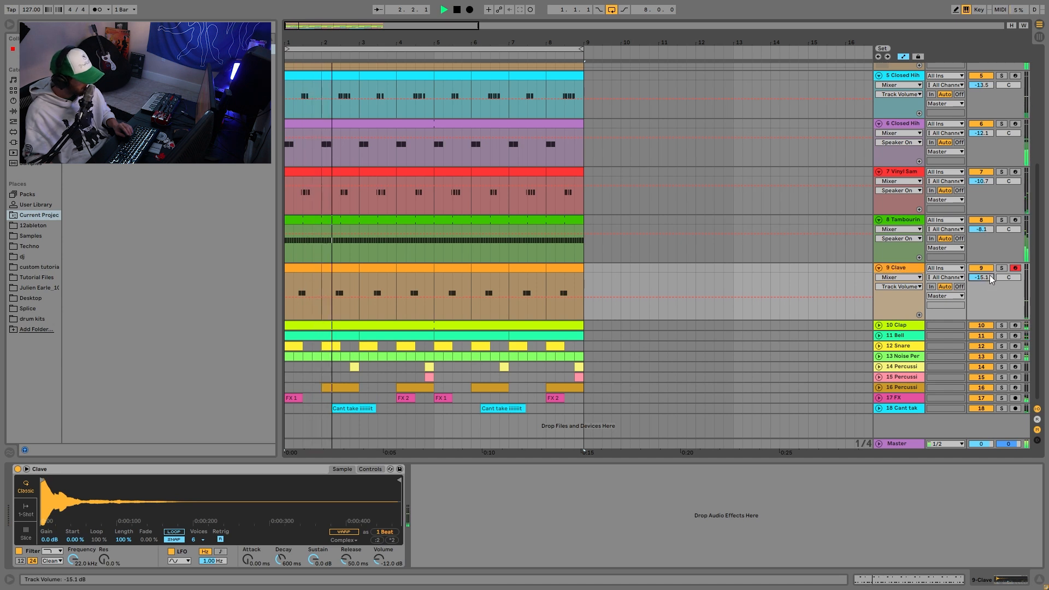
{"action": "key", "text": "space"}
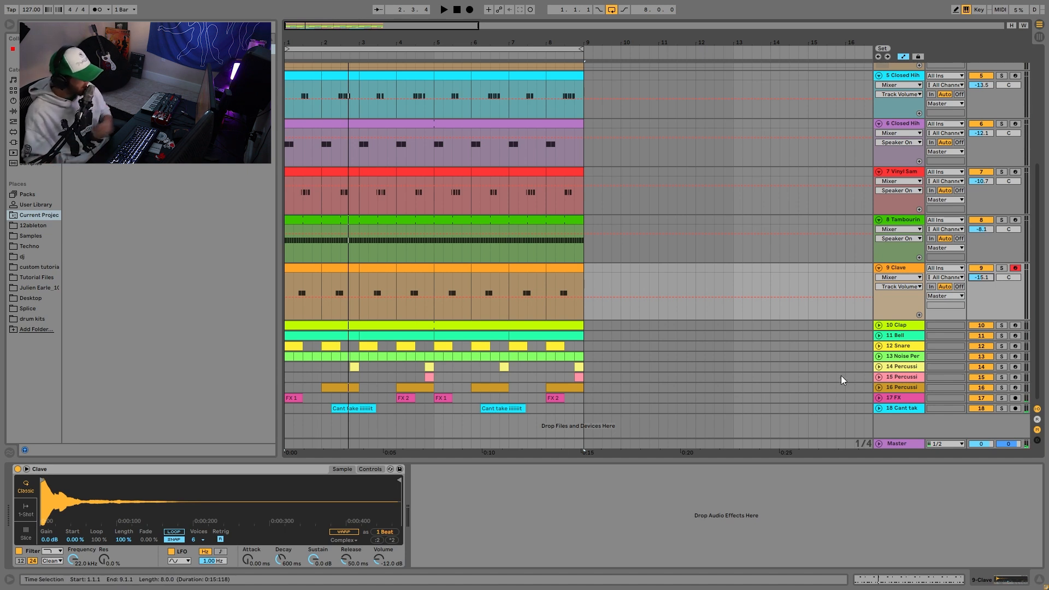
Step: Play the Clap track soloed and unfold the Bell and Clap tracks
{"action": "left_click", "coordinate": [1003, 327]}
{"action": "key", "text": "space"}
{"action": "left_click", "coordinate": [879, 335]}
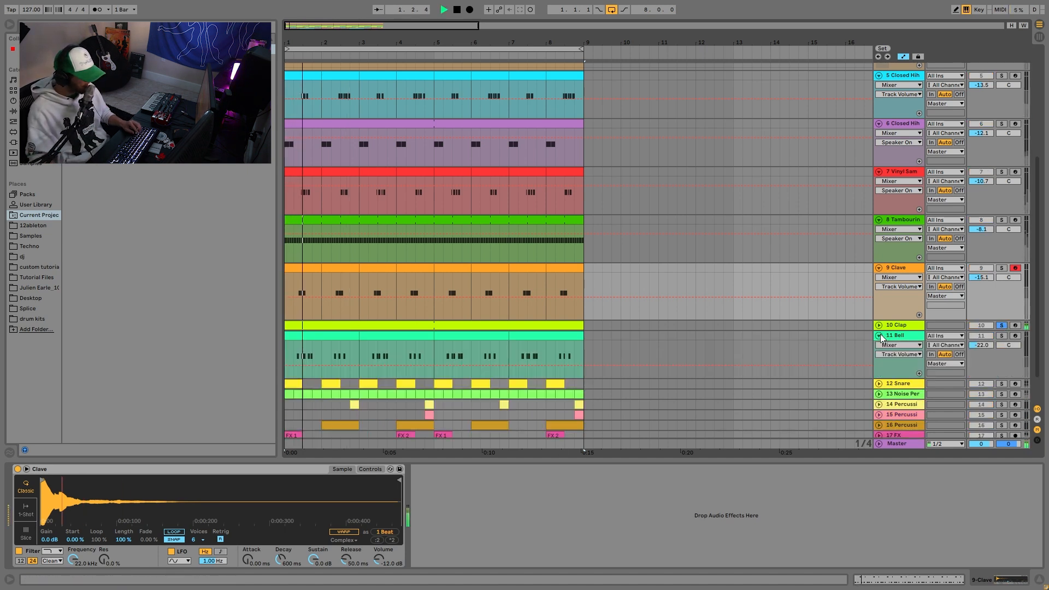
{"action": "left_click", "coordinate": [879, 326]}
{"action": "scroll", "coordinate": [901, 334], "scroll_direction": "down", "scroll_amount": 3}
Step: Solo the Bell track, show its sample, and add the Clave track to the solo
{"action": "left_click", "coordinate": [1002, 299]}
{"action": "left_click", "coordinate": [896, 297]}
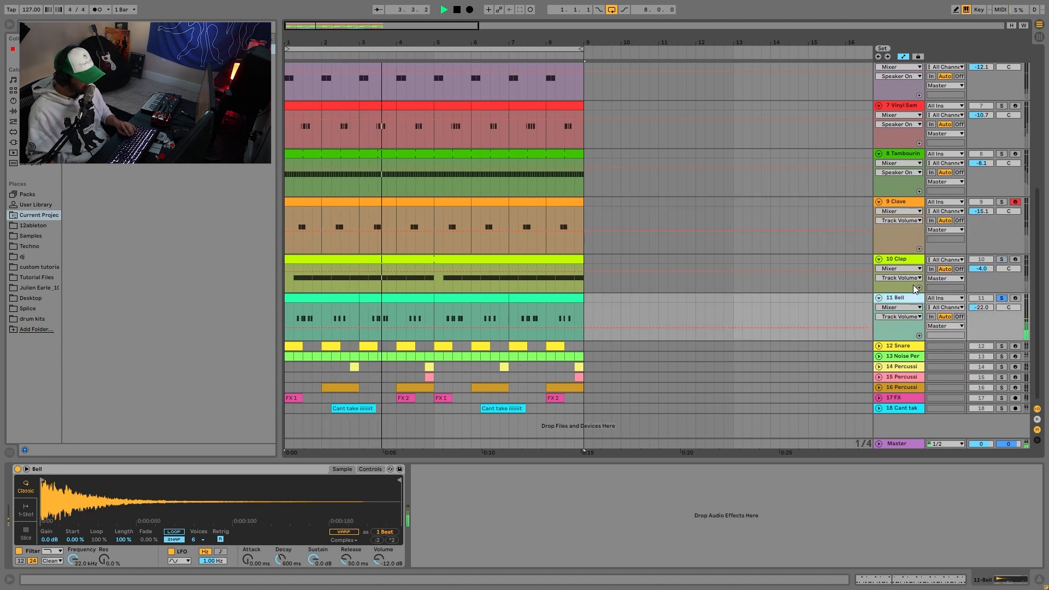
{"action": "left_click", "coordinate": [1002, 202], "text": "ctrl"}
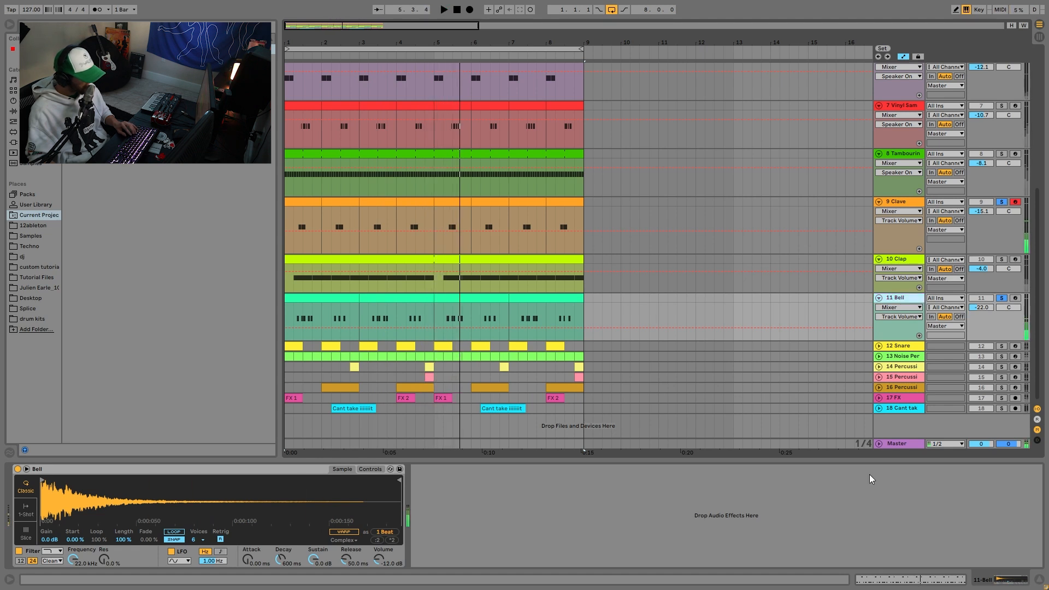
Step: Set the Bell track's volume to -17.0 dB and replay the full beat without solos
{"action": "left_click_drag", "start_coordinate": [995, 317], "coordinate": [982, 305]}
{"action": "key", "text": "space"}
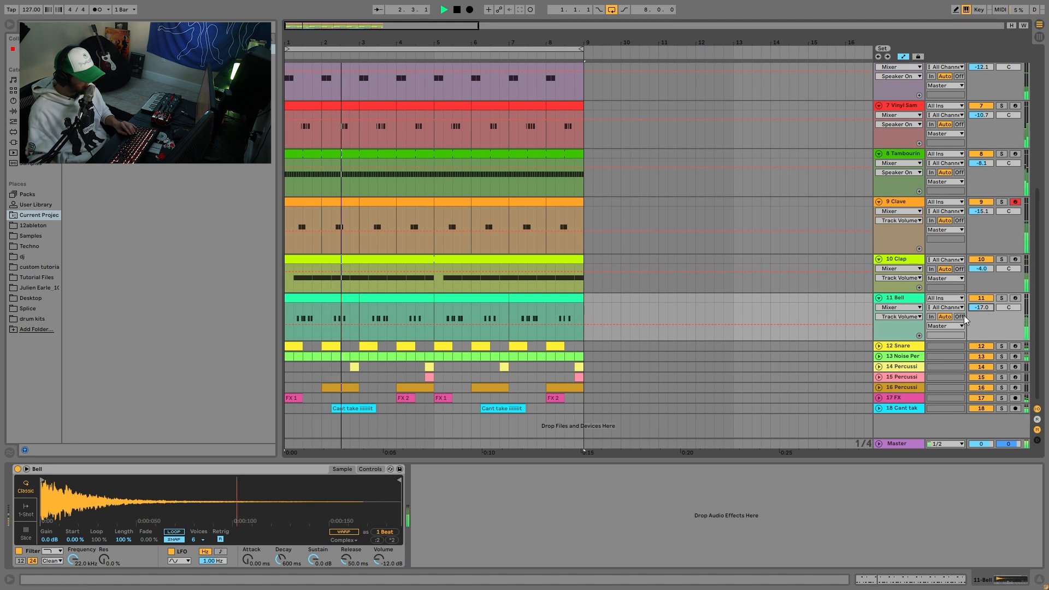
Step: Unfold the Snare track, play it soloed alone and together with Clap, and clear the solos
{"action": "left_click", "coordinate": [880, 346]}
{"action": "key", "text": "space"}
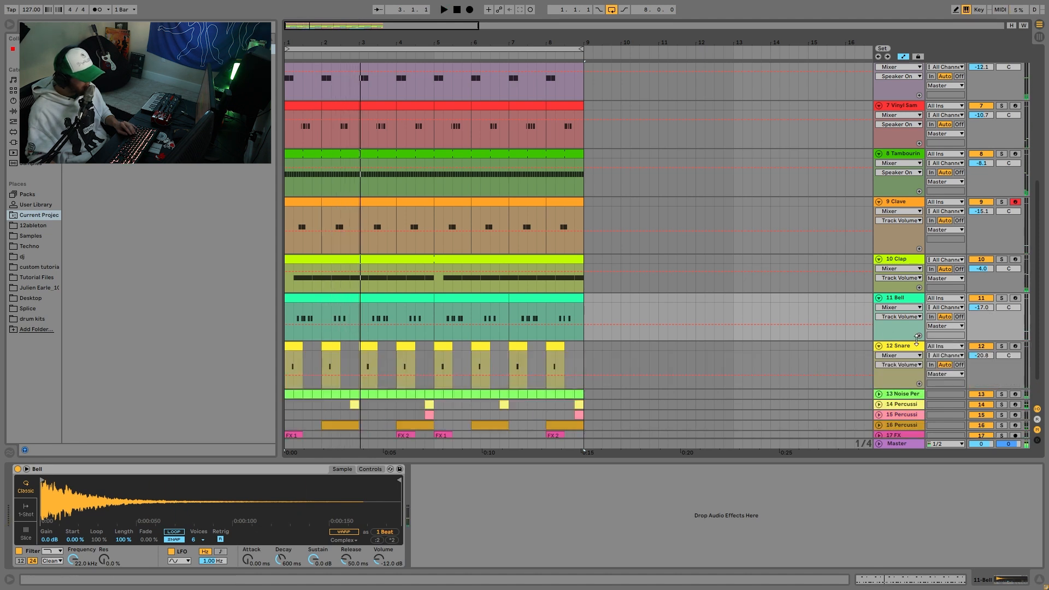
{"action": "scroll", "coordinate": [882, 368], "scroll_direction": "down", "scroll_amount": 2}
{"action": "left_click", "coordinate": [1001, 308]}
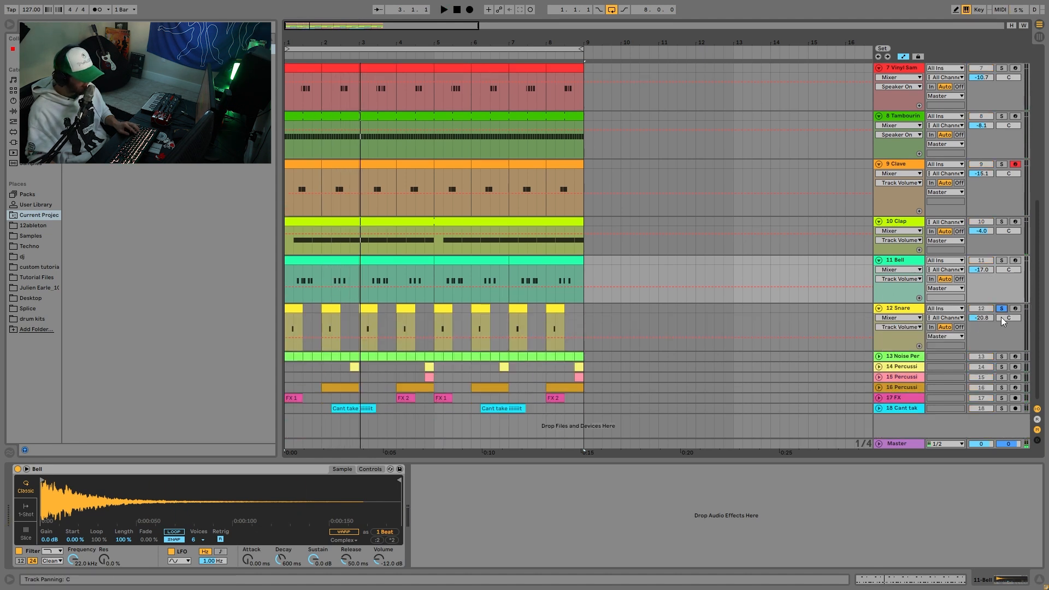
{"action": "key", "text": "space"}
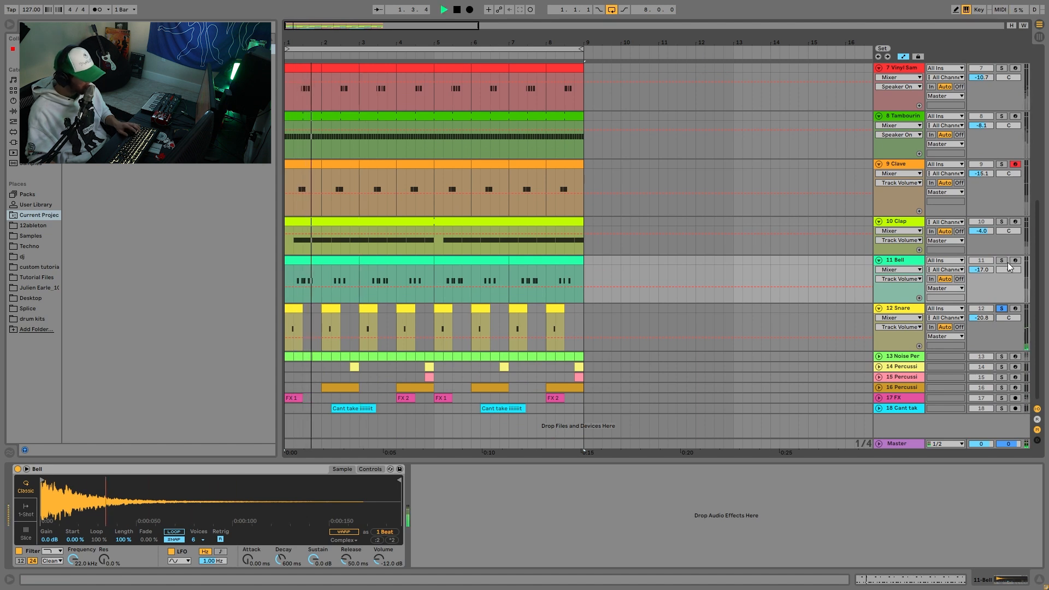
{"action": "left_click", "coordinate": [1002, 222]}
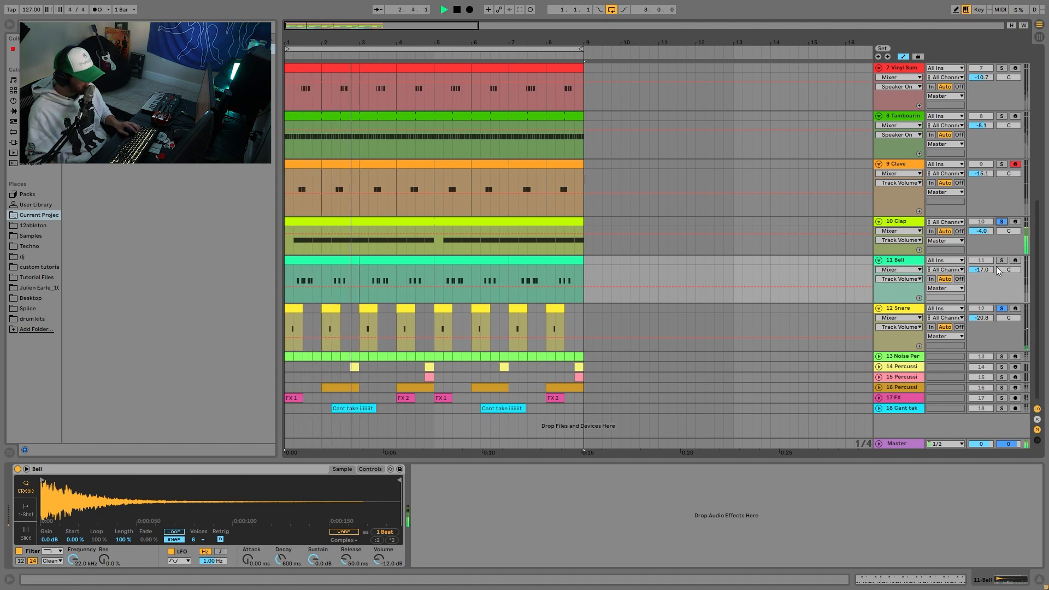
{"action": "left_click", "coordinate": [1003, 309]}
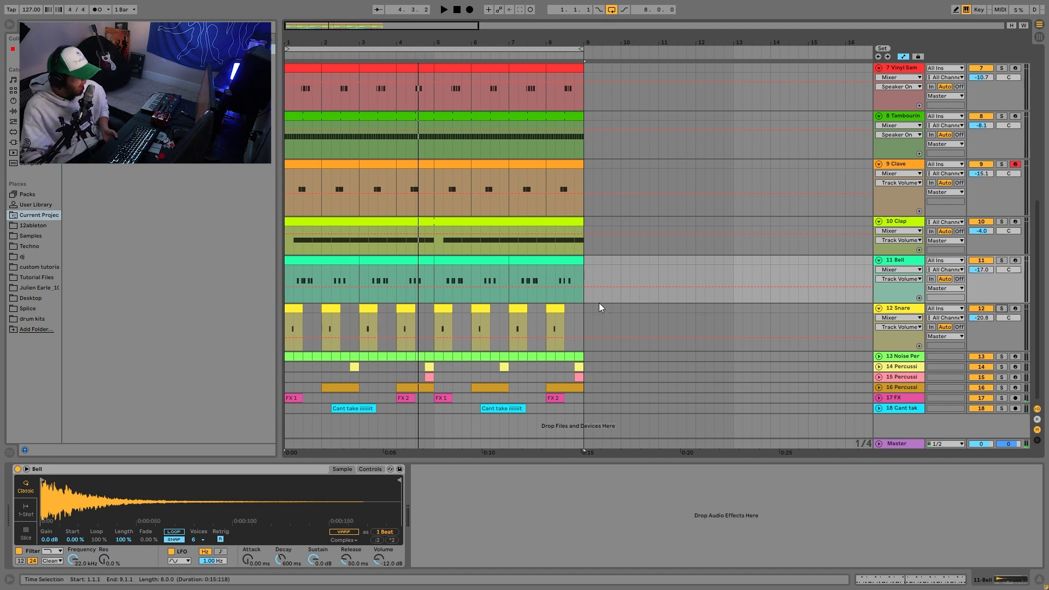
Step: Show the Clave track's sample and play the Clave track soloed
{"action": "left_click", "coordinate": [896, 164]}
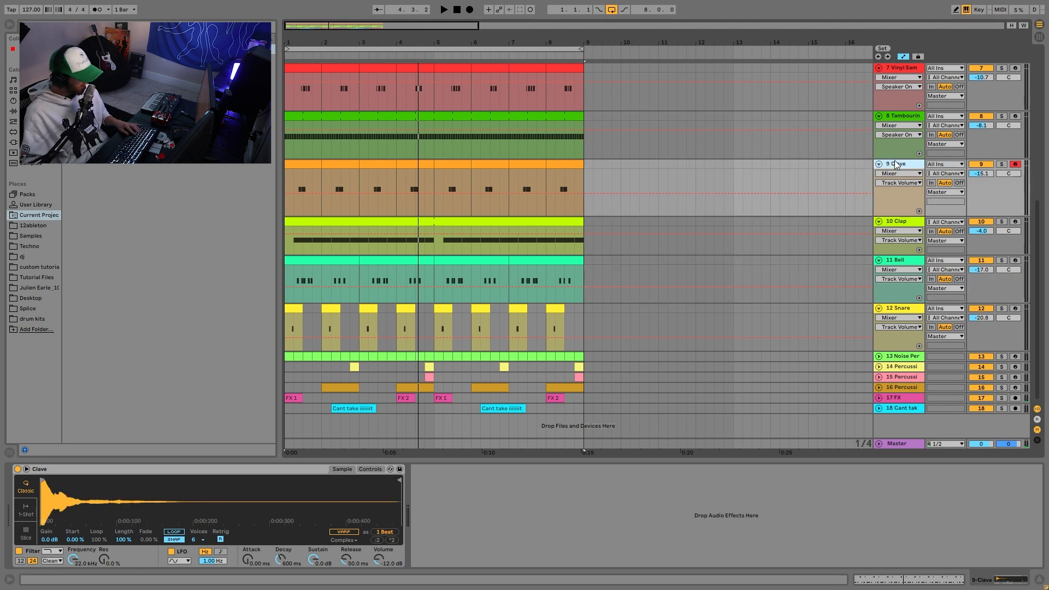
{"action": "left_click", "coordinate": [1002, 261]}
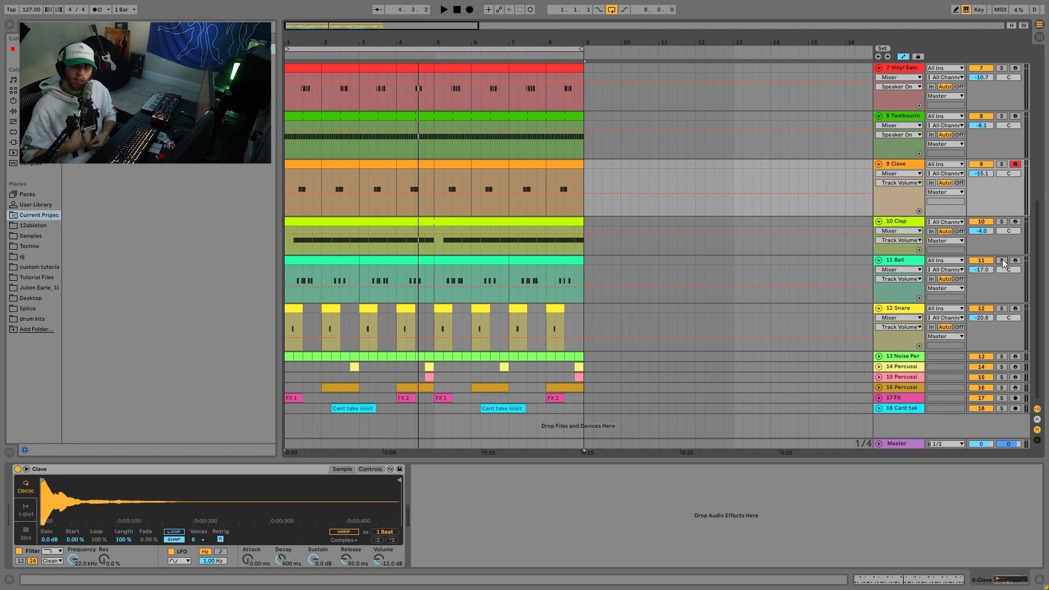
{"action": "scroll", "coordinate": [956, 358], "scroll_direction": "up", "scroll_amount": 3}
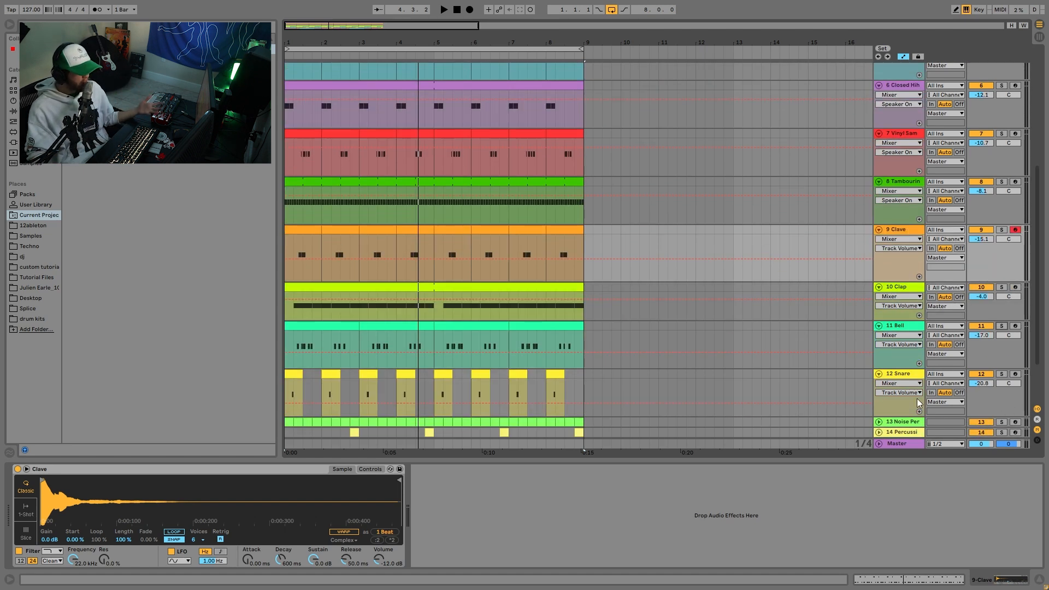
{"action": "scroll", "coordinate": [956, 359], "scroll_direction": "down", "scroll_amount": 1}
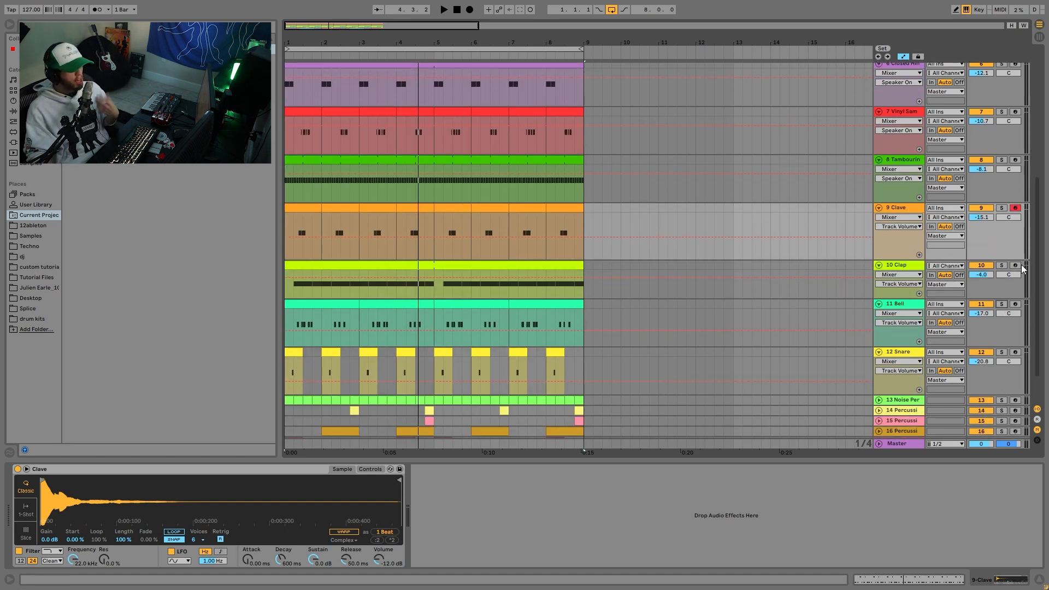
{"action": "left_click", "coordinate": [1002, 209]}
{"action": "key", "text": "space"}
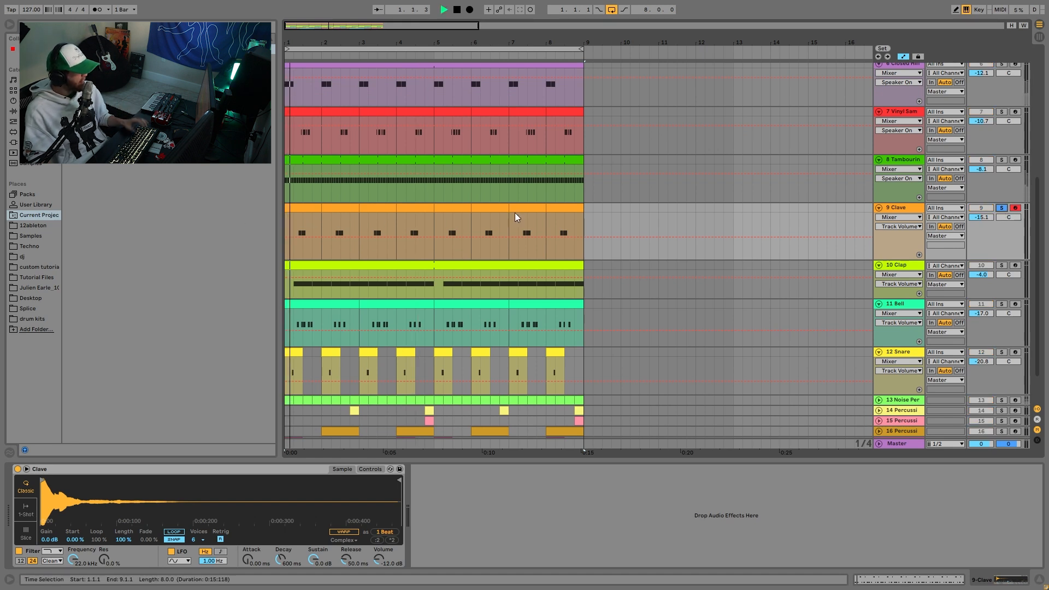
Step: Add the Clap and Bell tracks to the Clave solo during playback and show the Bell sample
{"action": "left_click", "coordinate": [1002, 266]}
{"action": "left_click", "coordinate": [1002, 304]}
{"action": "left_click", "coordinate": [986, 309]}
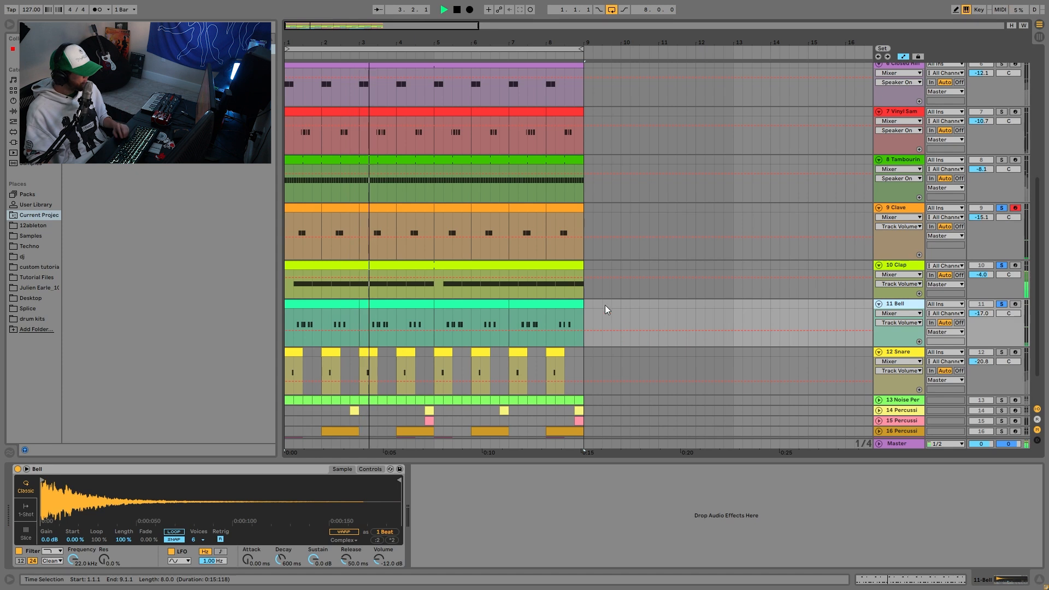
Step: Clear the Clave, Clap and Bell solos, replay the beat, and show the Snare track's sample
{"action": "left_click", "coordinate": [1002, 304]}
{"action": "left_click", "coordinate": [1015, 303]}
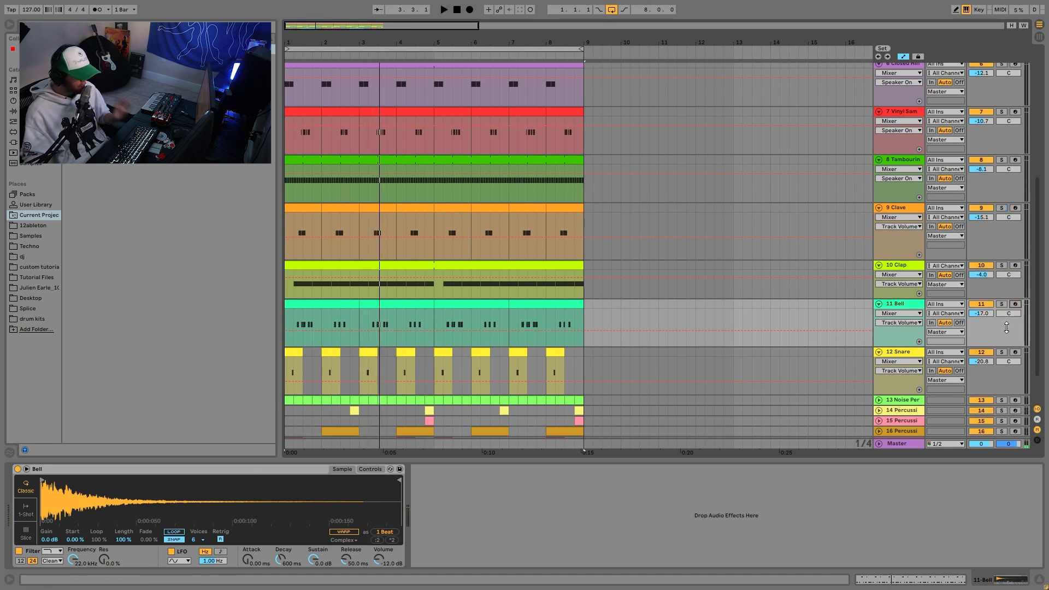
{"action": "left_click", "coordinate": [894, 306]}
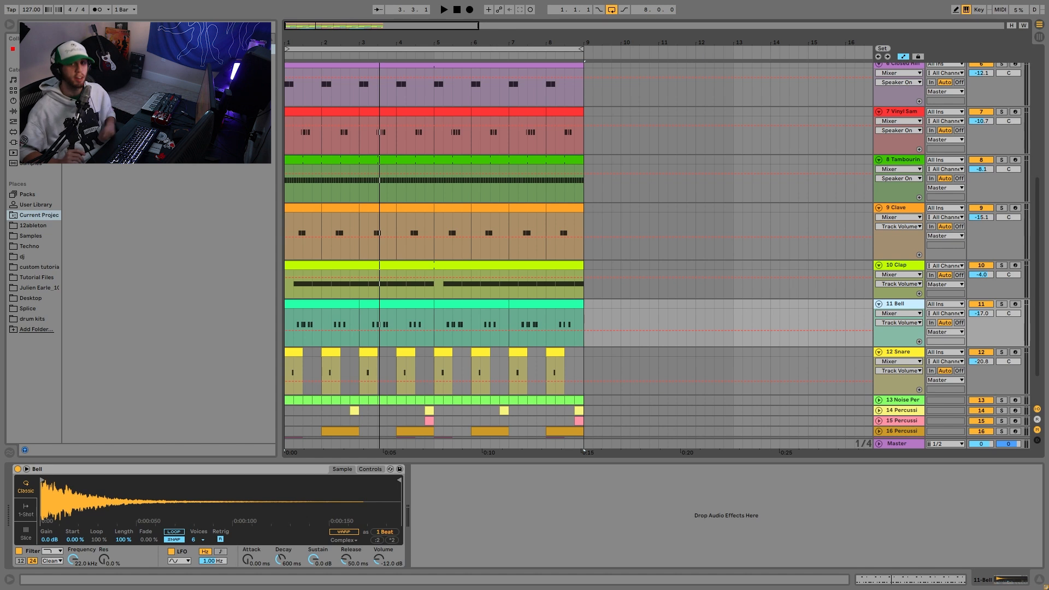
{"action": "key", "text": "space"}
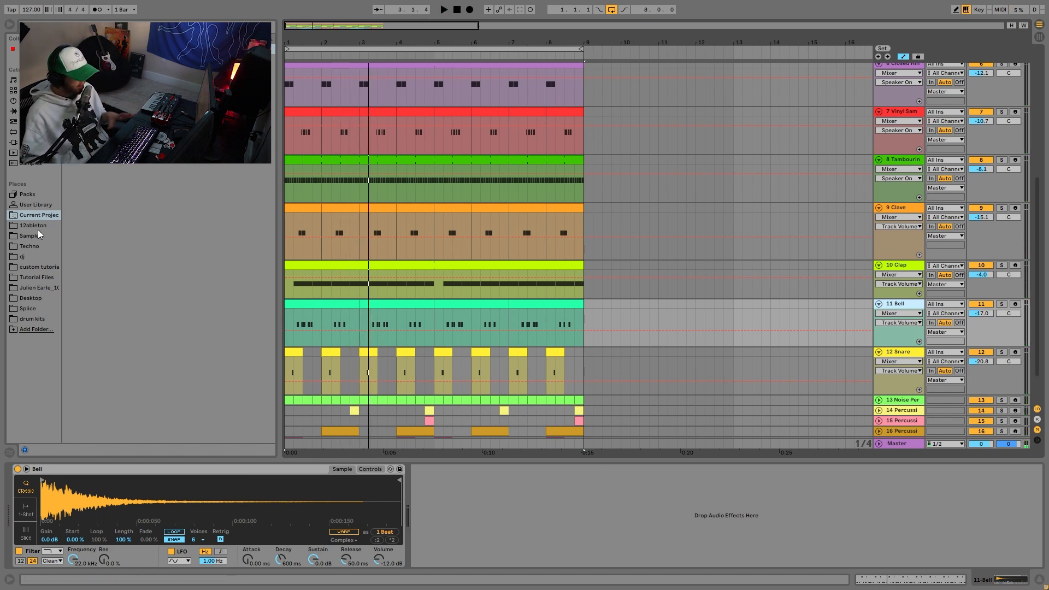
{"action": "left_click", "coordinate": [900, 361]}
{"action": "scroll", "coordinate": [900, 360], "scroll_direction": "down", "scroll_amount": 1}
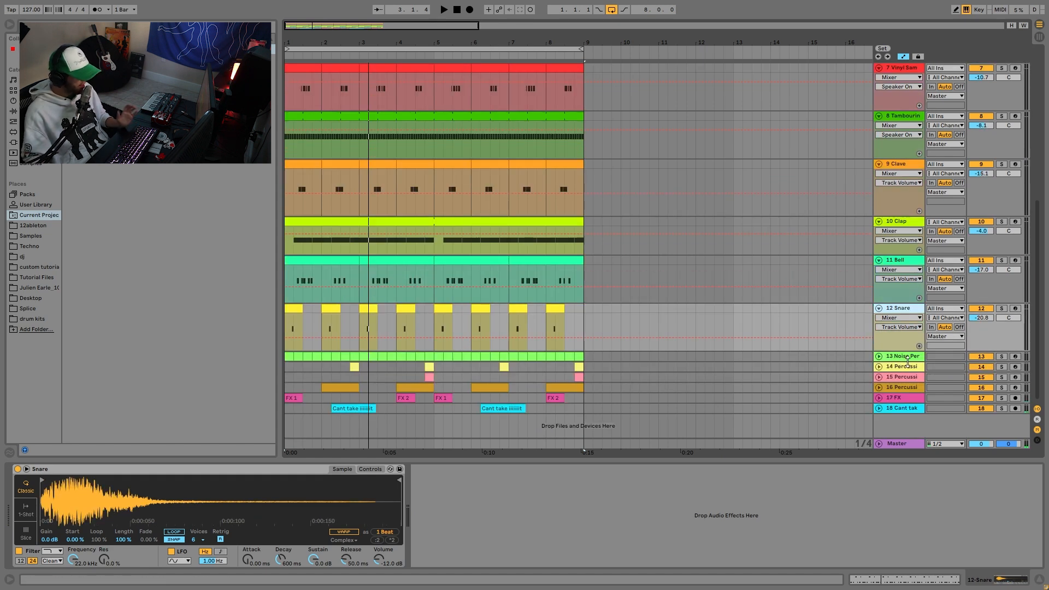
Step: Show the Noise Percussion track's devices, unfold the track, and play it soloed
{"action": "left_click", "coordinate": [898, 359]}
{"action": "left_click", "coordinate": [1003, 358]}
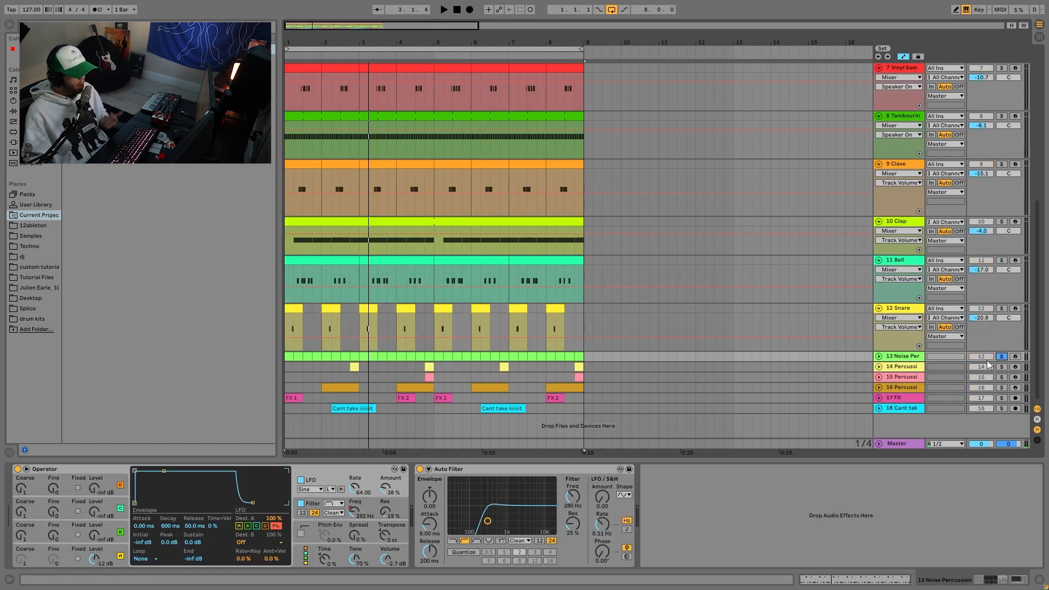
{"action": "left_click", "coordinate": [880, 357]}
{"action": "key", "text": "space"}
{"action": "scroll", "coordinate": [880, 365], "scroll_direction": "down", "scroll_amount": 1}
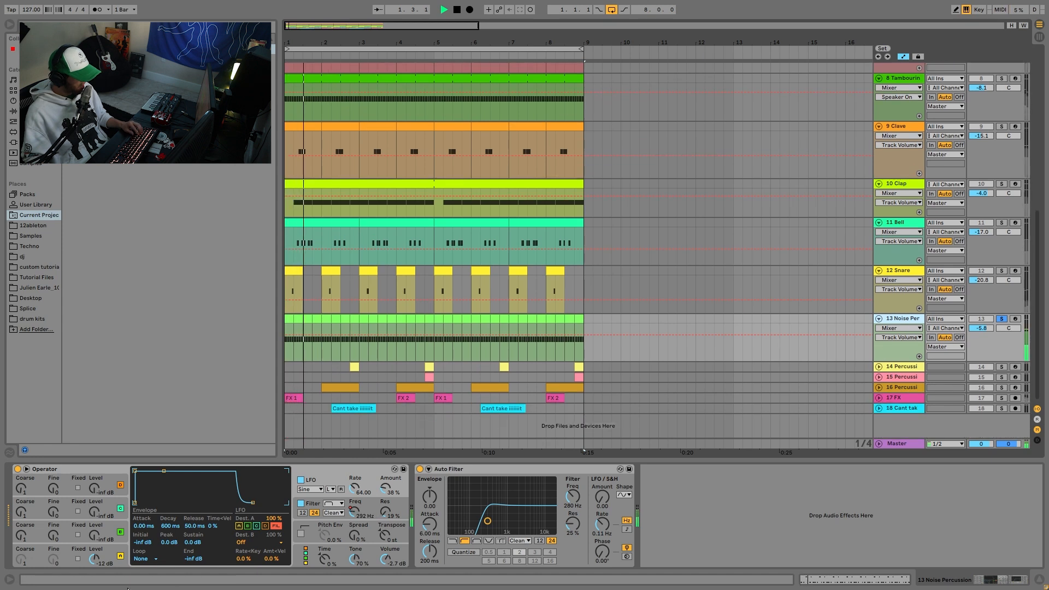
Step: Show the noise oscillator's envelope in Operator, stop playback, and display the filter settings with the Filter Freq automation
{"action": "left_click", "coordinate": [118, 561]}
{"action": "key", "text": "space"}
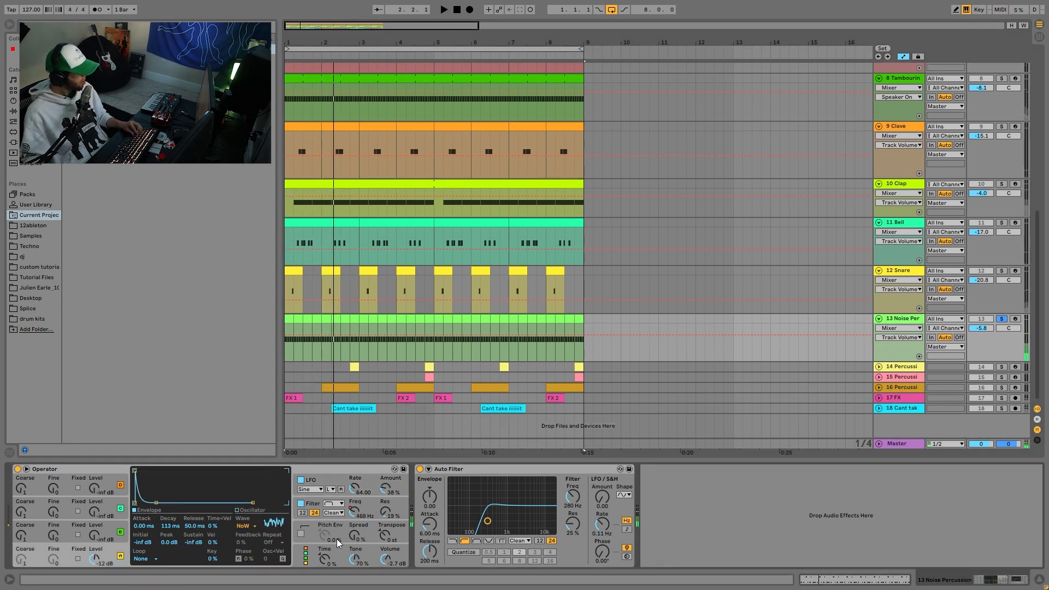
{"action": "left_click", "coordinate": [358, 510]}
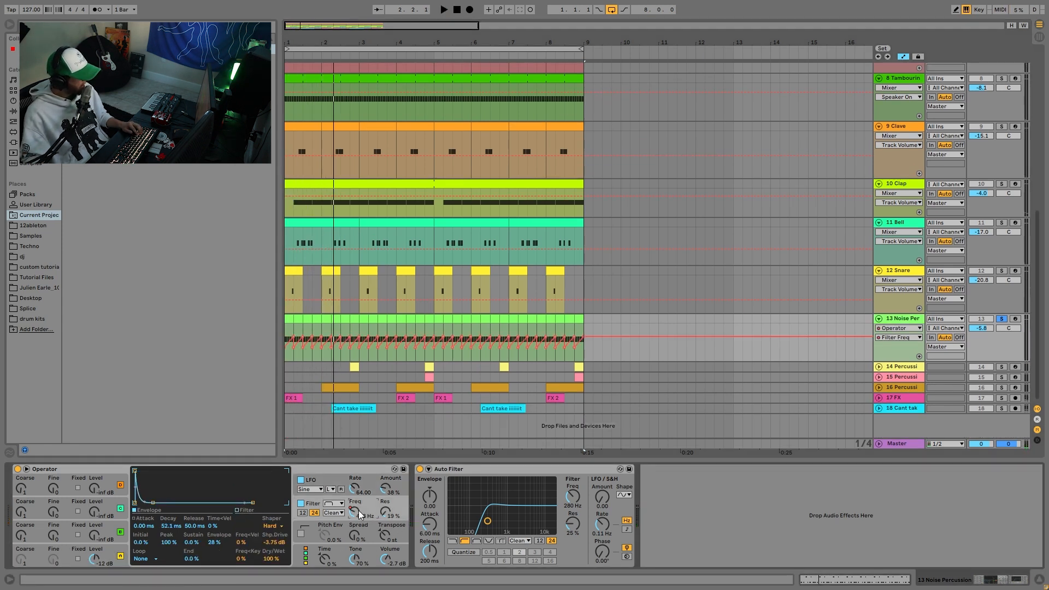
Step: Zoom in on the first bars and play the soloed Noise Percussion from bar 1 to hear its Filter Freq automation
{"action": "left_click_drag", "start_coordinate": [297, 41], "coordinate": [391, 69]}
{"action": "key", "text": "space"}
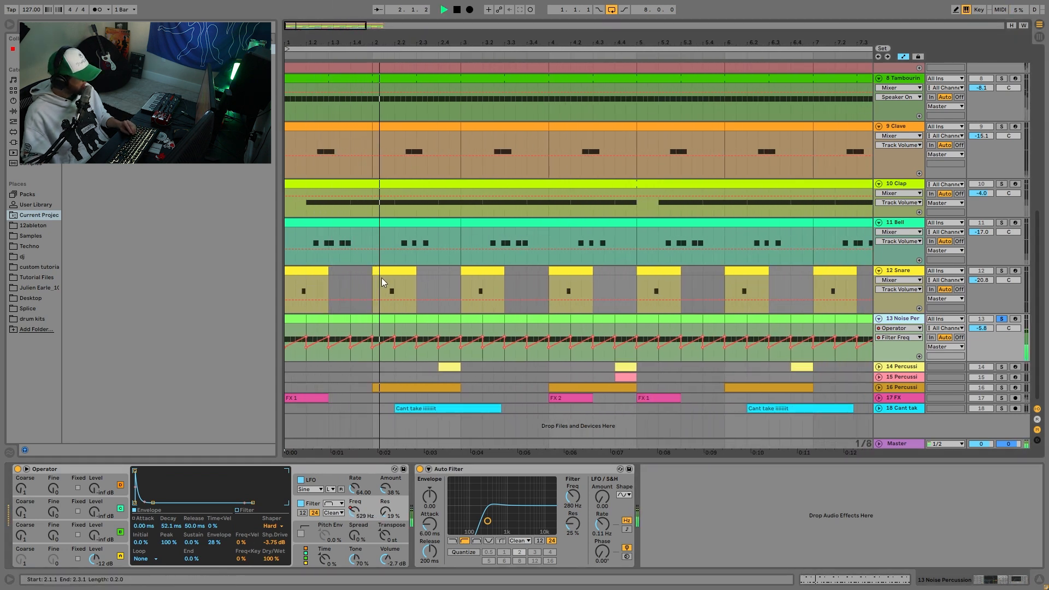
{"action": "left_click", "coordinate": [293, 318]}
{"action": "left_click", "coordinate": [288, 337]}
{"action": "key", "text": "space"}
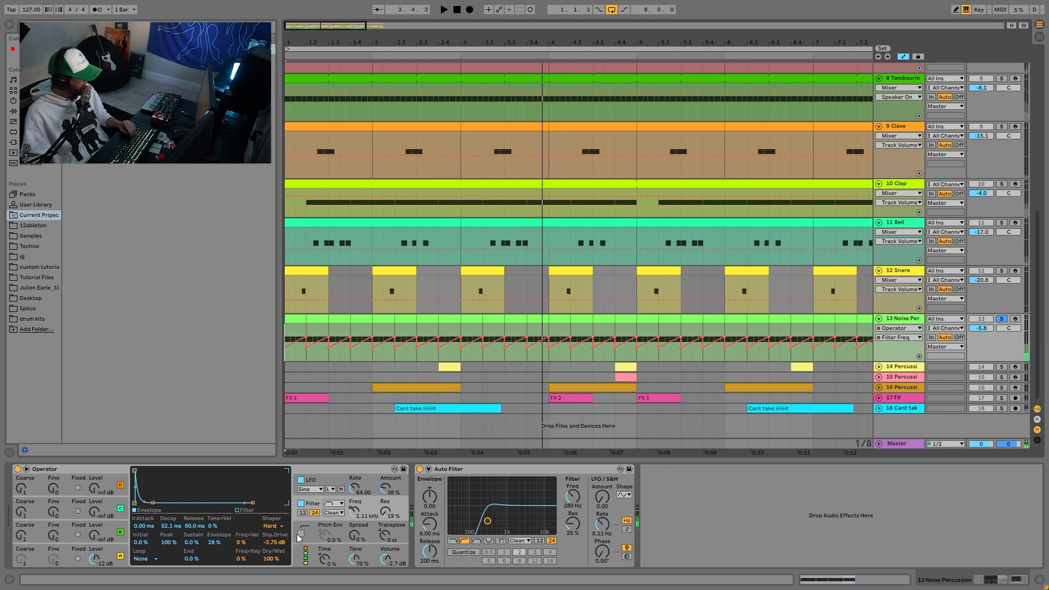
{"action": "key", "text": "space"}
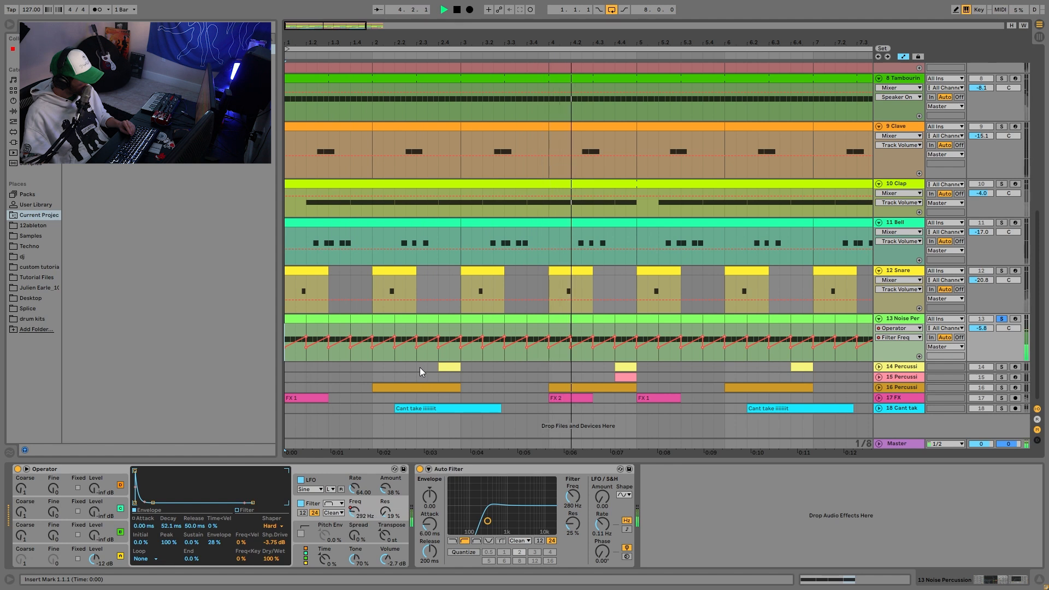
{"action": "key", "text": "space"}
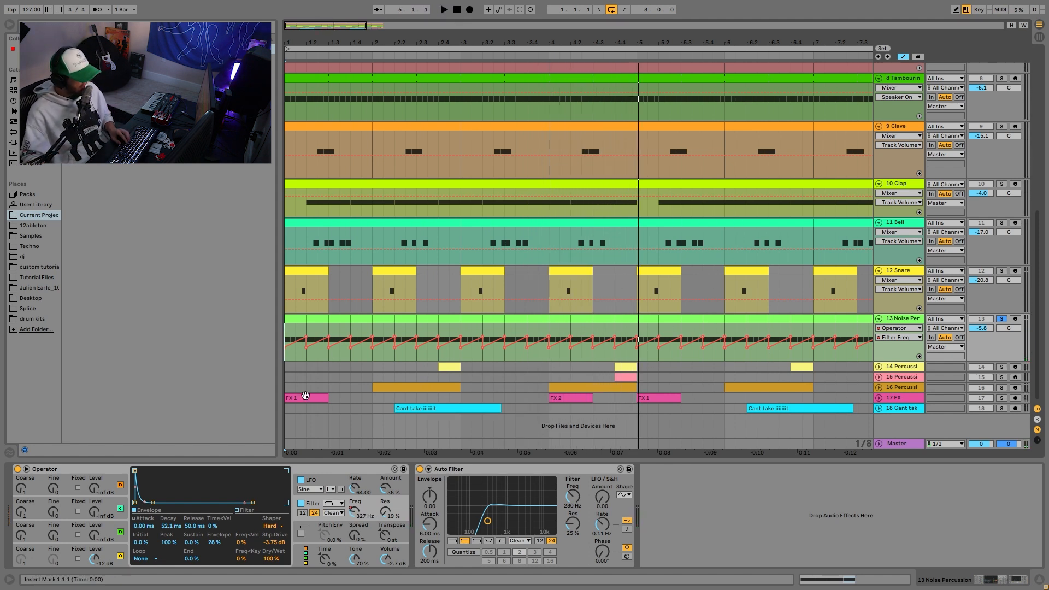
Step: Show Operator's LFO settings, replay the noise percussion from the start, and clear its solo
{"action": "left_click", "coordinate": [323, 490]}
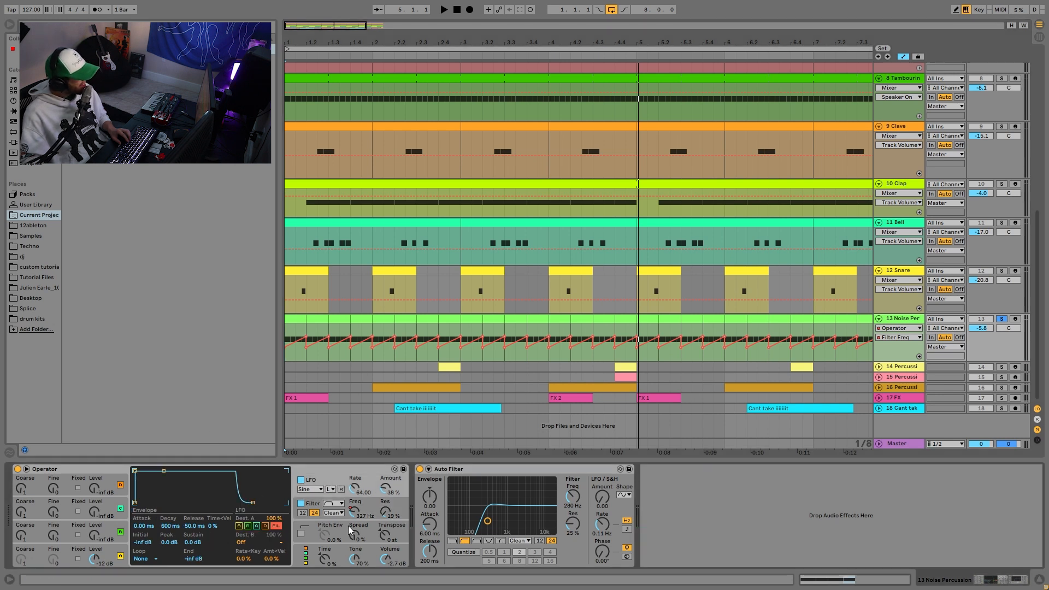
{"action": "key", "text": "space"}
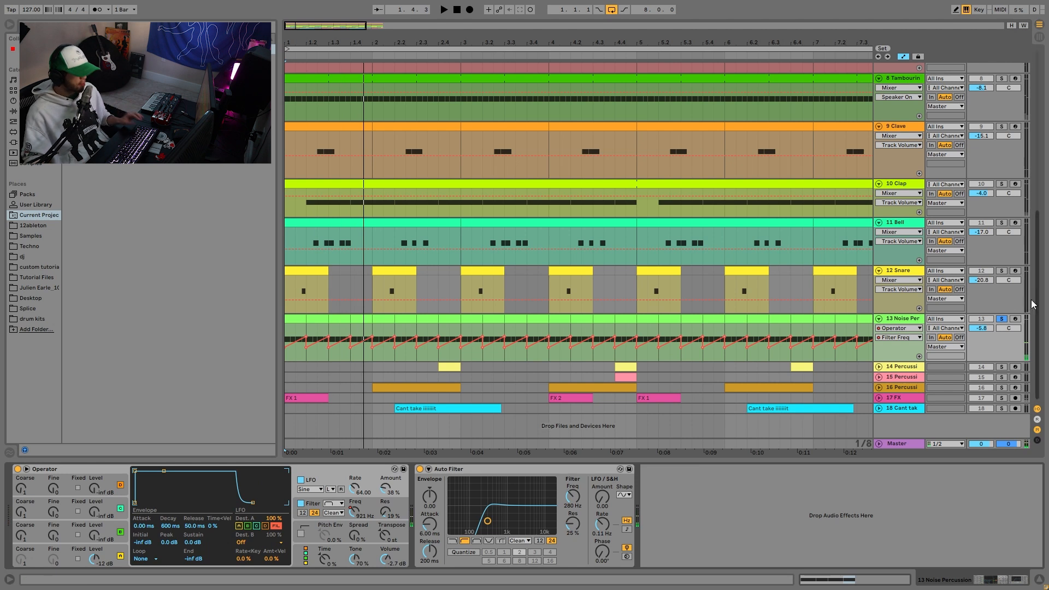
{"action": "scroll", "coordinate": [982, 336], "scroll_direction": "up", "scroll_amount": 3}
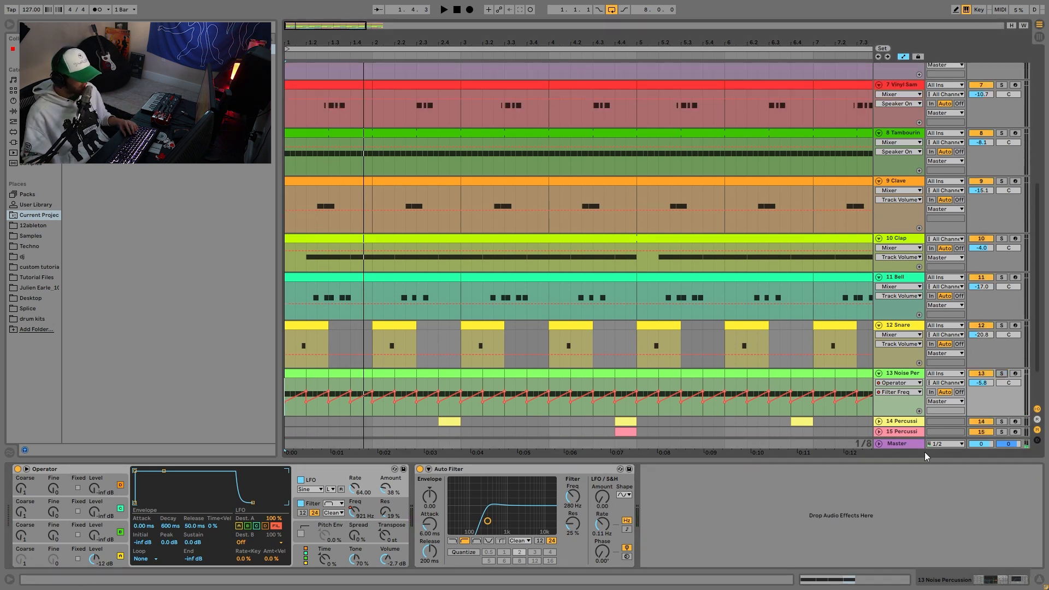
{"action": "scroll", "coordinate": [763, 320], "scroll_direction": "down", "scroll_amount": 3}
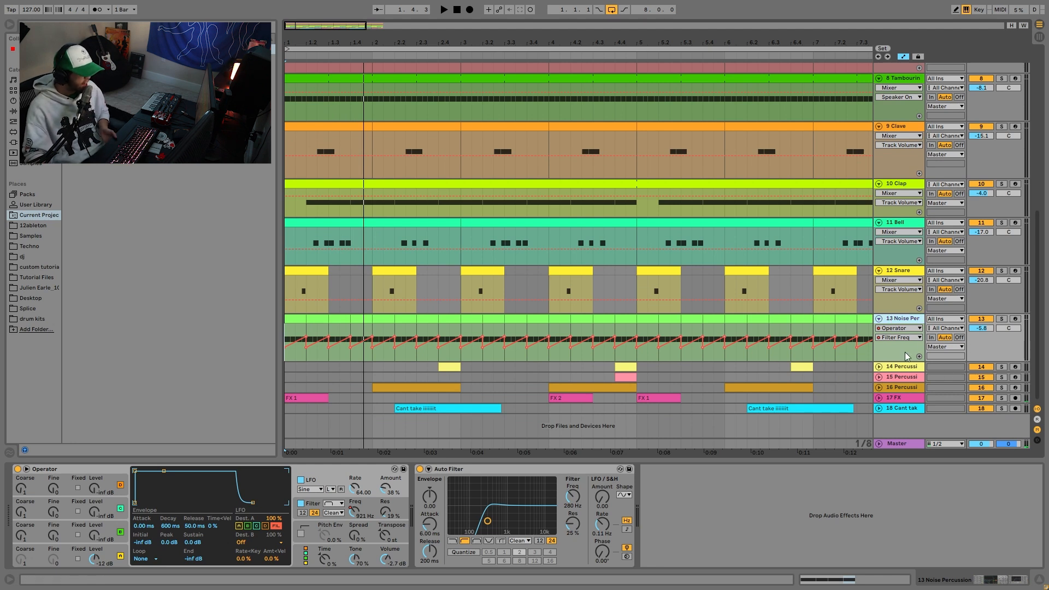
Step: Play the full beat from the start and compare it with the Noise Percussion track muted and active
{"action": "key", "text": "space"}
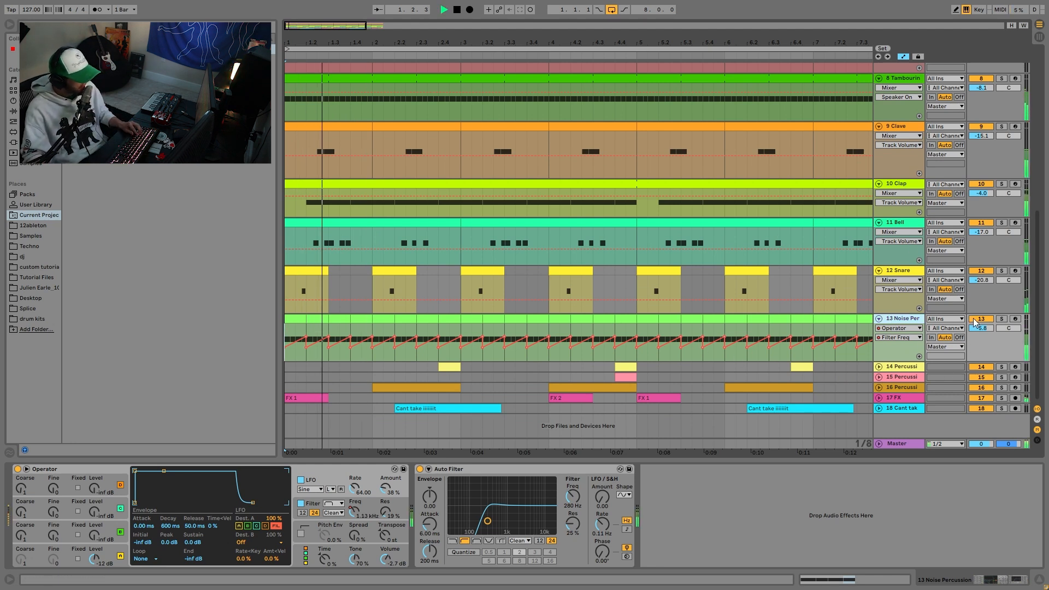
{"action": "left_click", "coordinate": [979, 321]}
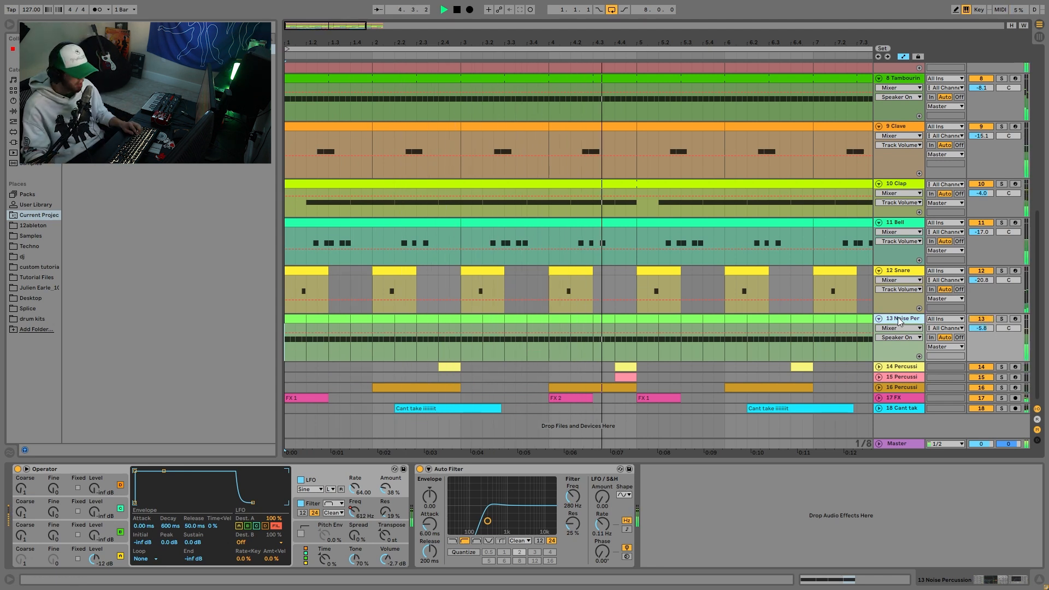
{"action": "key", "text": "space"}
Step: Solo and play the Noise Percussion track, and toggle Operator's filter off and on to show its settings
{"action": "left_click", "coordinate": [1002, 319]}
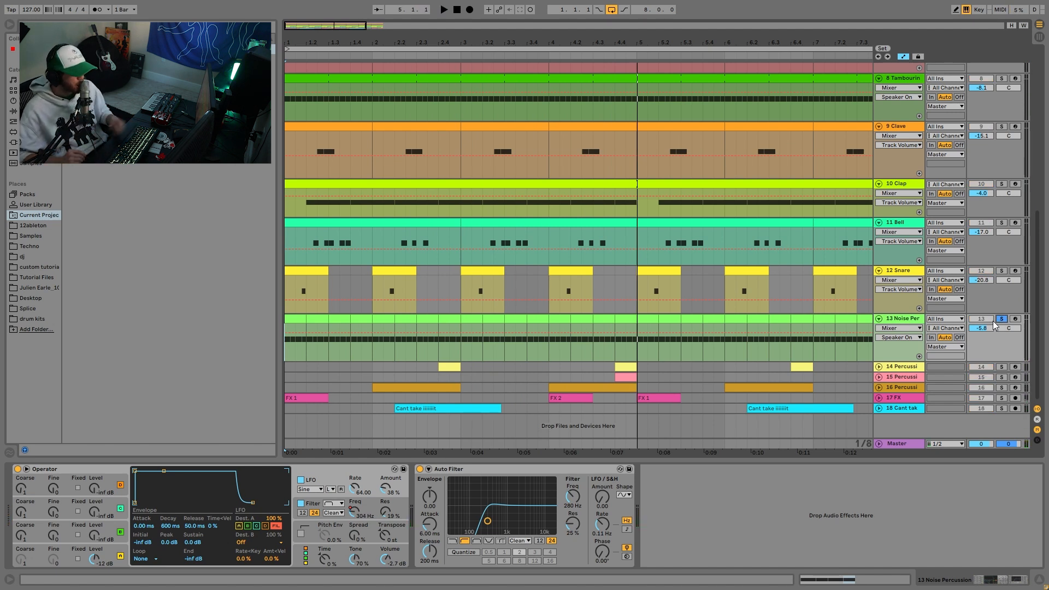
{"action": "key", "text": "space"}
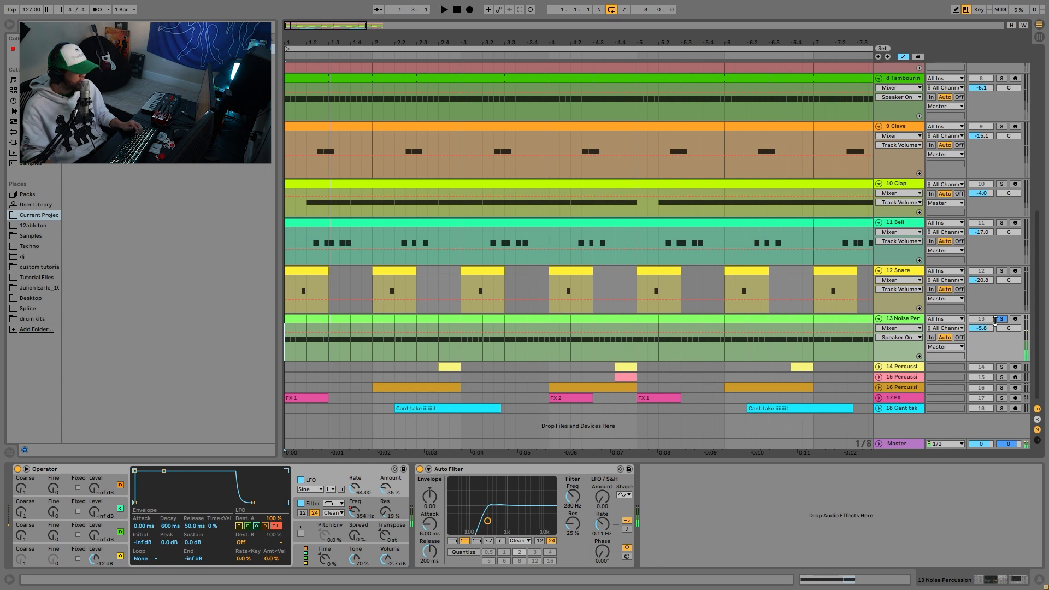
{"action": "left_click", "coordinate": [301, 503]}
{"action": "left_click", "coordinate": [301, 504]}
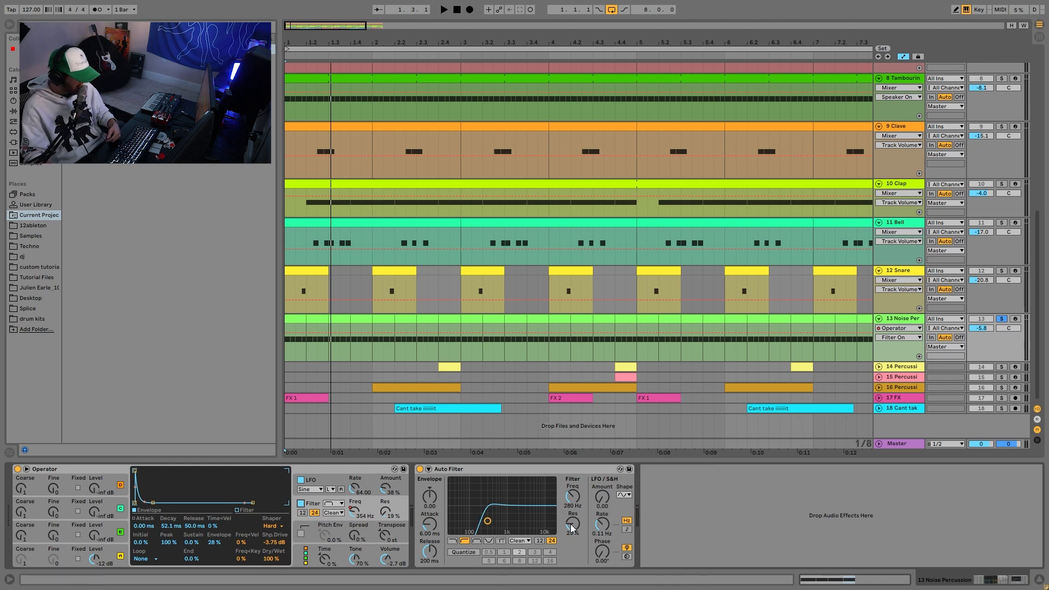
Step: Solo percussion tracks 14, 15 and 16 in place of Noise Percussion, and unfold all three
{"action": "left_click", "coordinate": [1003, 368]}
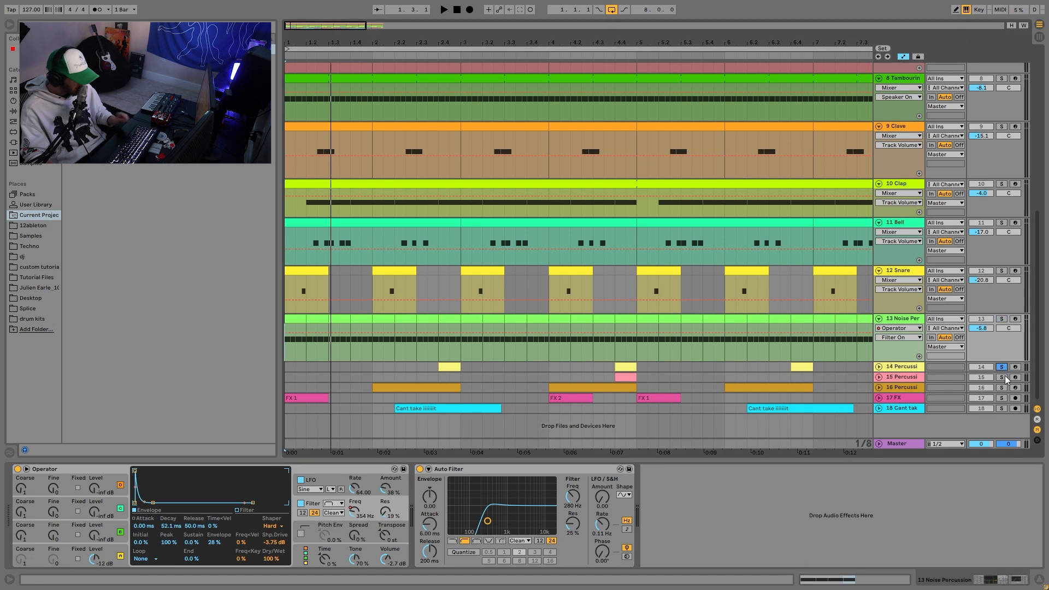
{"action": "left_click", "coordinate": [879, 388]}
{"action": "left_click", "coordinate": [880, 377]}
{"action": "left_click", "coordinate": [880, 367]}
{"action": "scroll", "coordinate": [653, 352], "scroll_direction": "down", "scroll_amount": 3}
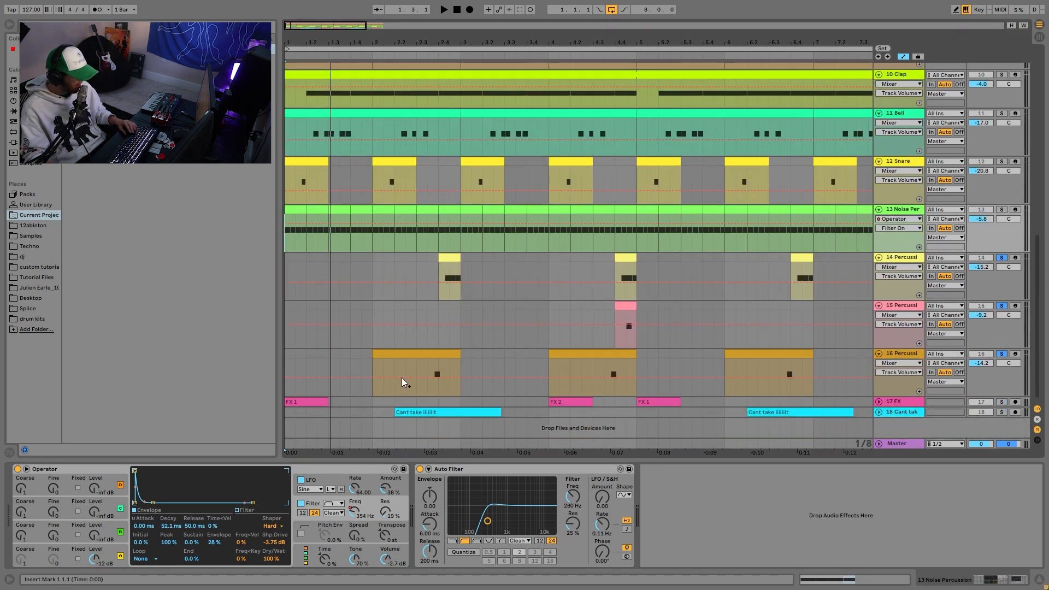
Step: Play the three soloed percussion tracks from bar 2, from 2.3.1 and from 4.3.1
{"action": "left_click", "coordinate": [419, 354]}
{"action": "key", "text": "space"}
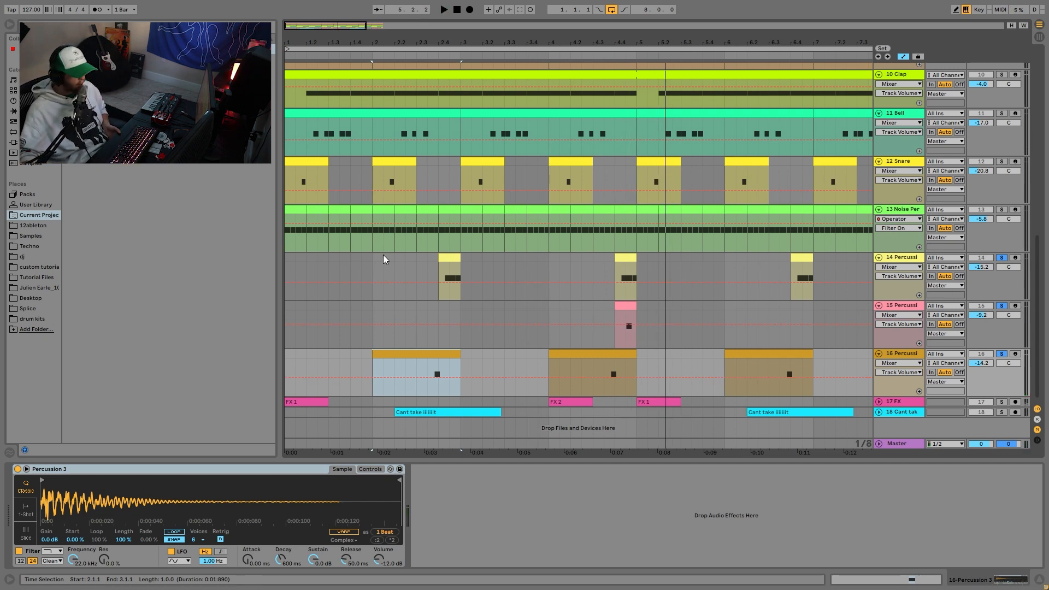
{"action": "left_click", "coordinate": [426, 310]}
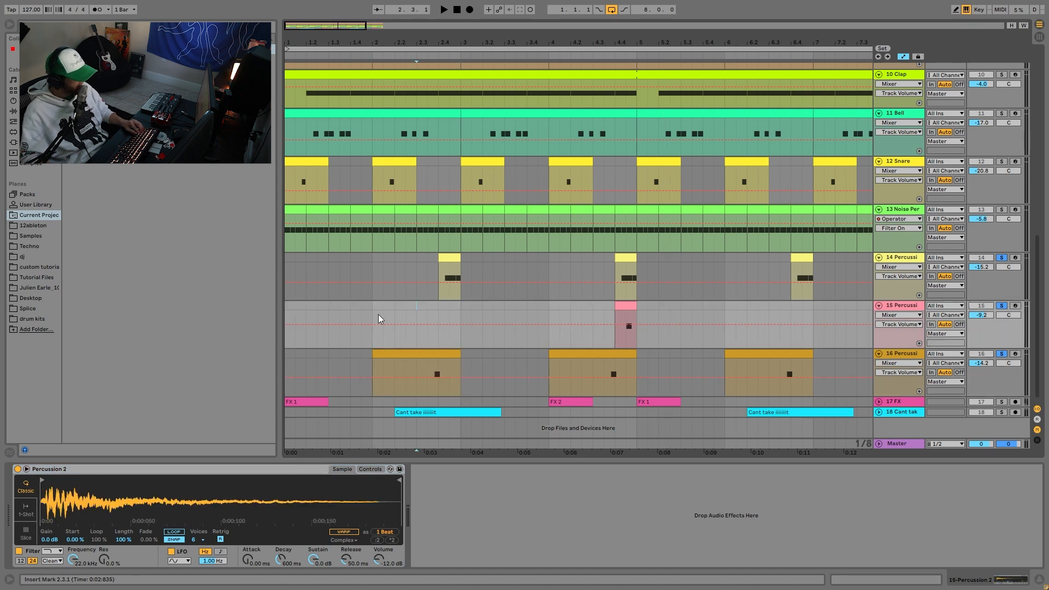
{"action": "key", "text": "space"}
{"action": "key", "text": "space"}
{"action": "key", "text": "space"}
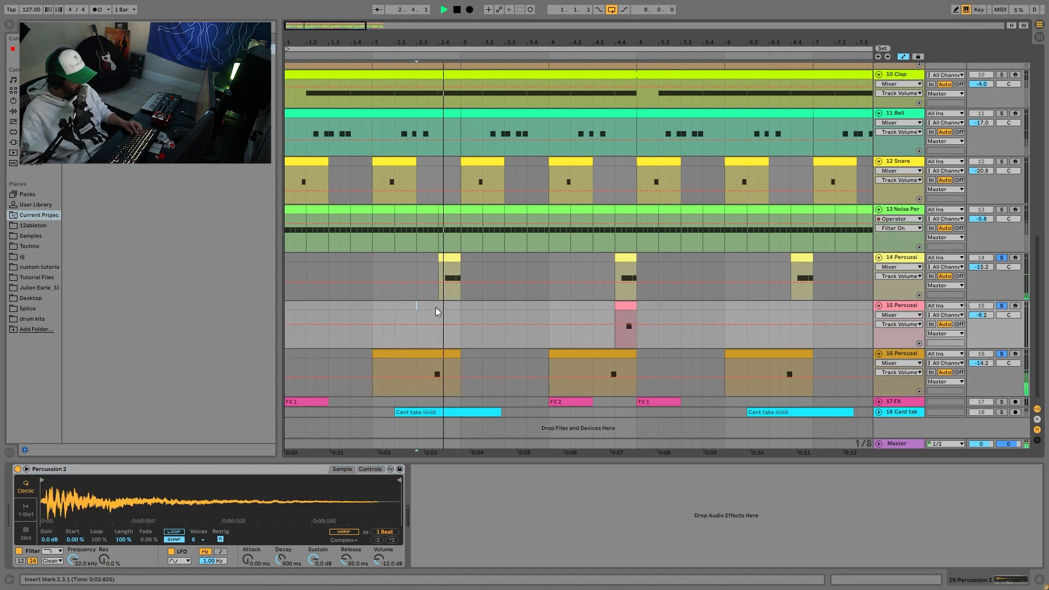
{"action": "left_click", "coordinate": [591, 310]}
{"action": "key", "text": "space"}
{"action": "key", "text": "space"}
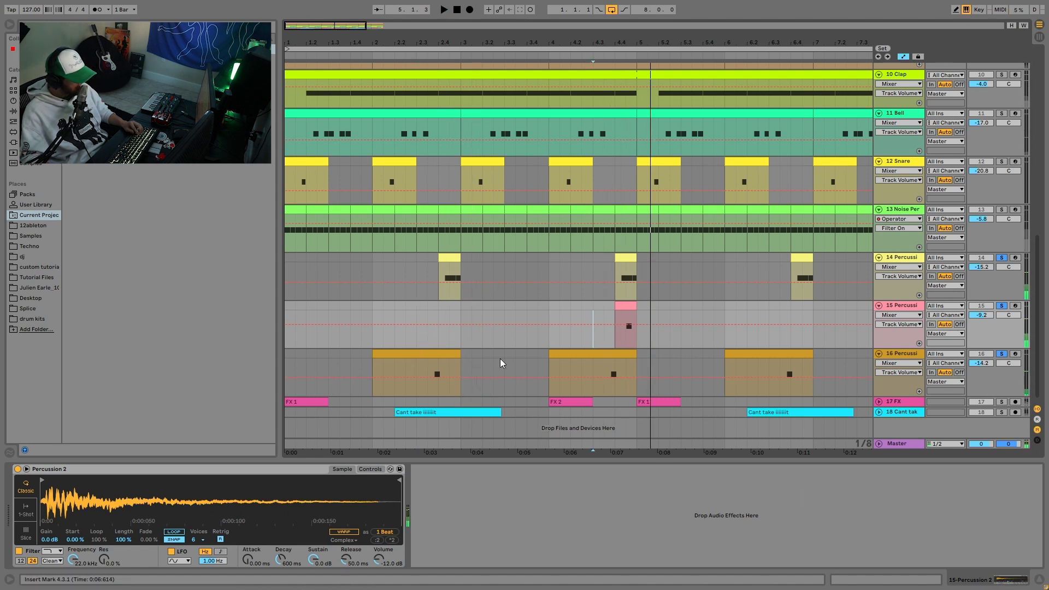
Step: Play the Clave, Bell and Snare tracks soloed together, and return the solo to percussion tracks 14, 15 and 16
{"action": "scroll", "coordinate": [708, 214], "scroll_direction": "up", "scroll_amount": 5}
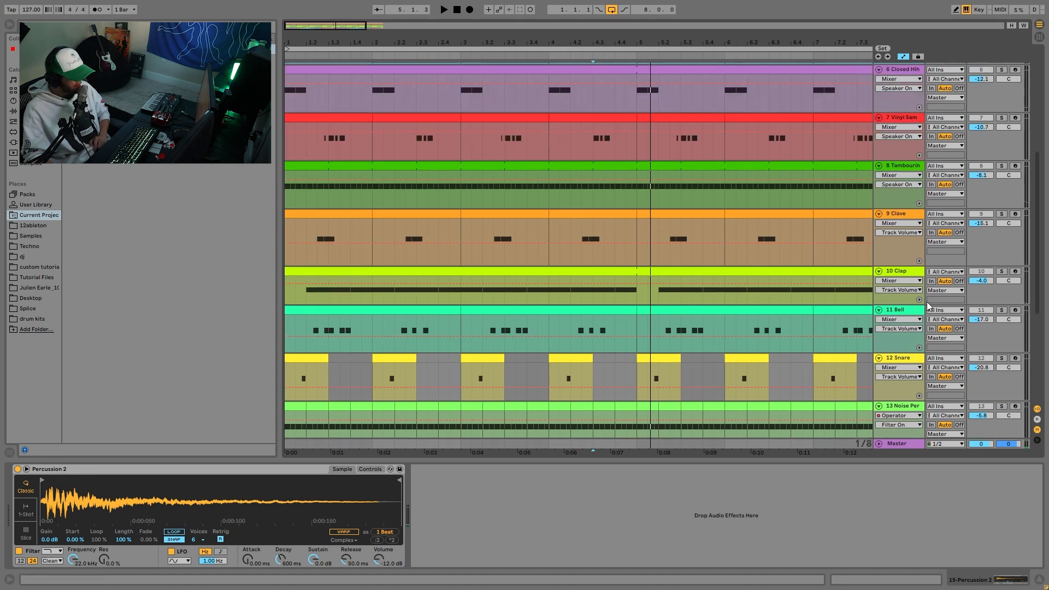
{"action": "left_click", "coordinate": [909, 218]}
{"action": "left_click", "coordinate": [1001, 215]}
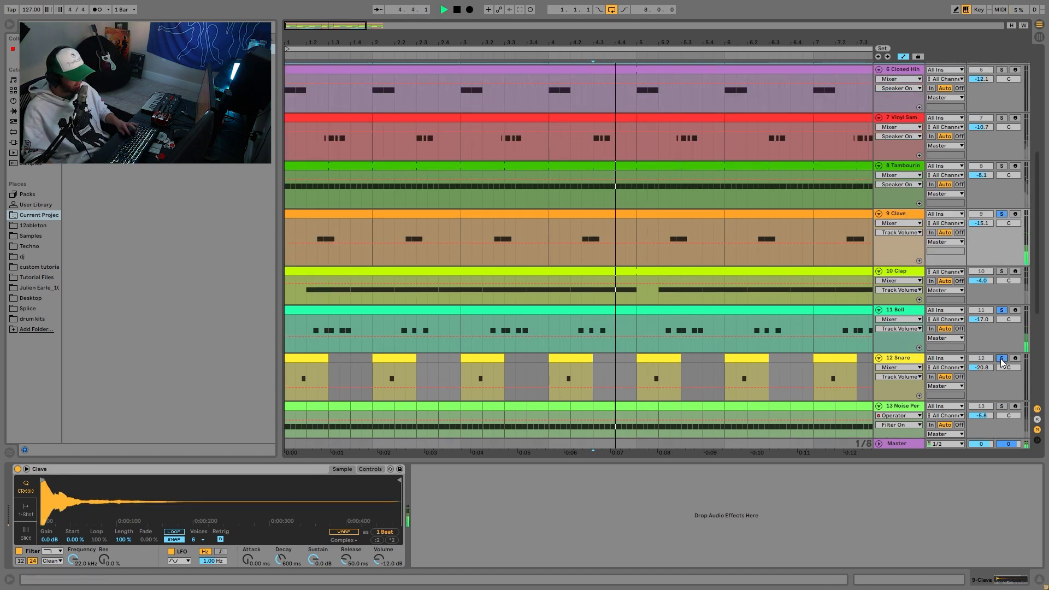
{"action": "scroll", "coordinate": [895, 301], "scroll_direction": "down", "scroll_amount": 1}
{"action": "scroll", "coordinate": [895, 301], "scroll_direction": "down", "scroll_amount": 5}
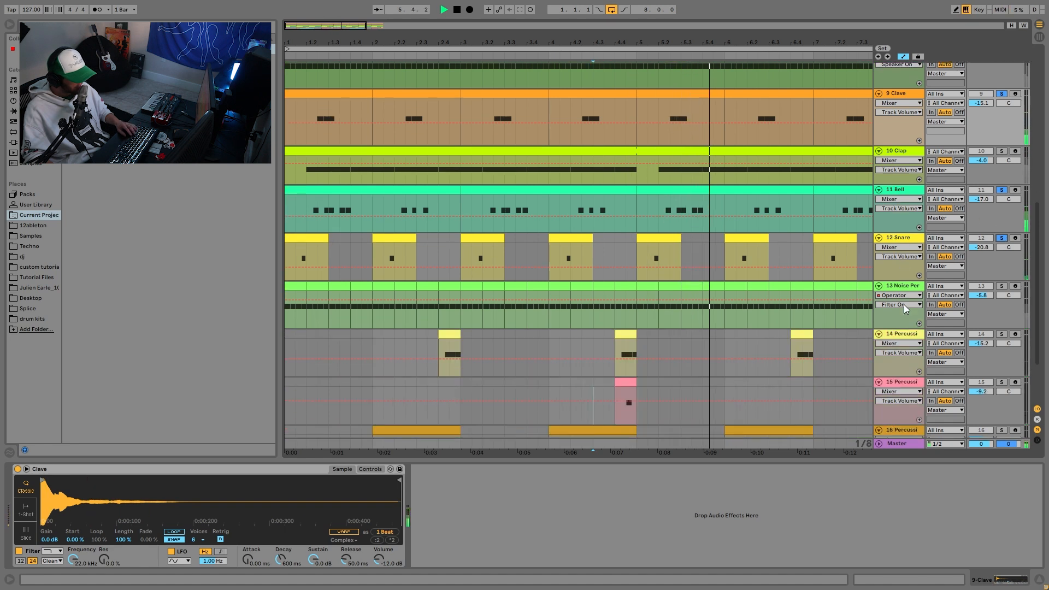
{"action": "left_click", "coordinate": [1003, 255]}
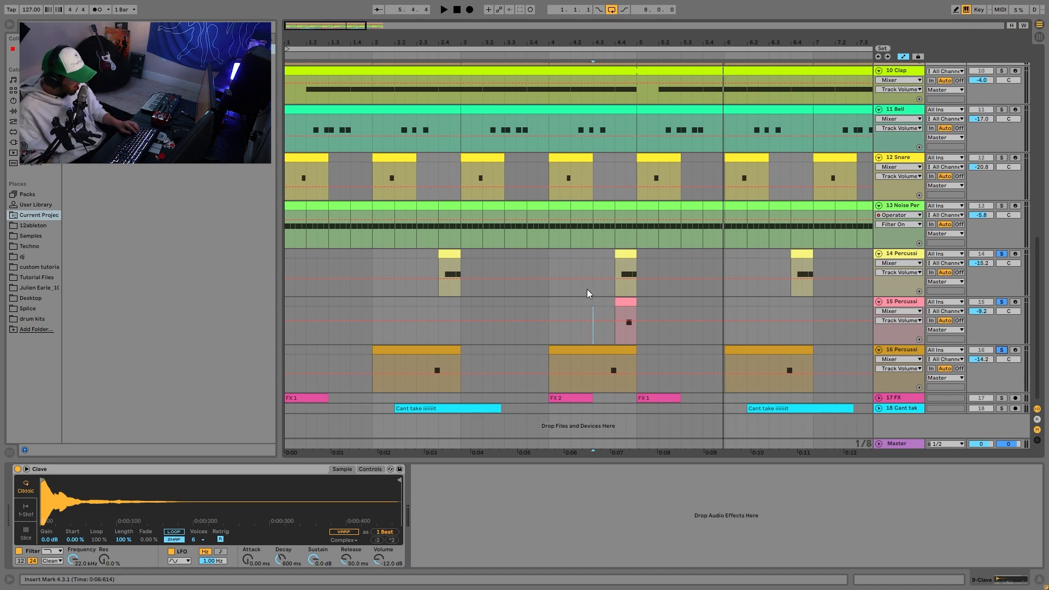
Step: Select 4.3.1 to 5.1.1 across the three percussion tracks and play that passage
{"action": "left_click_drag", "start_coordinate": [592, 250], "coordinate": [635, 355]}
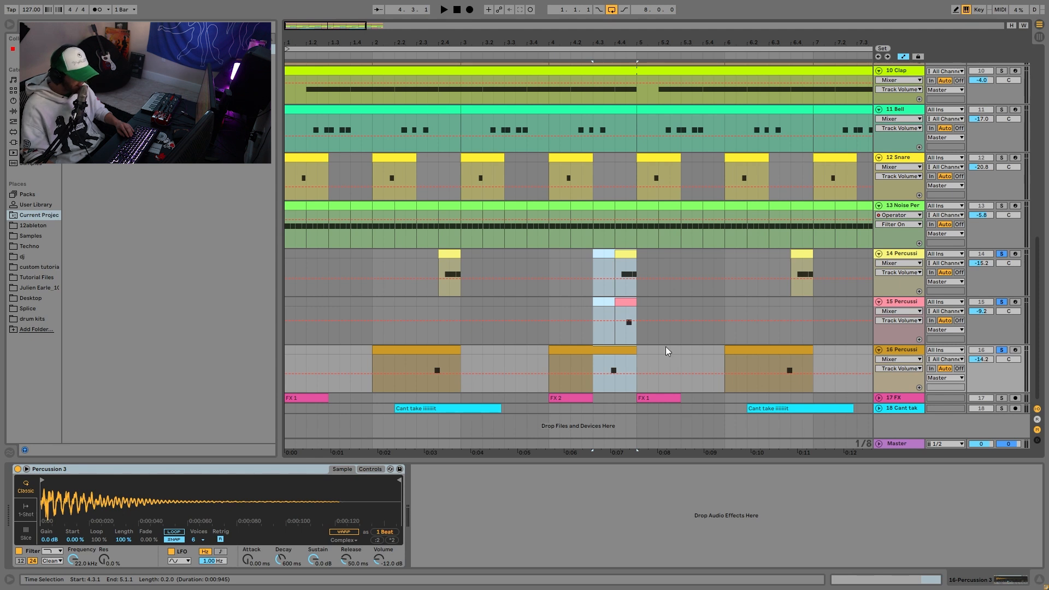
{"action": "key", "text": "space"}
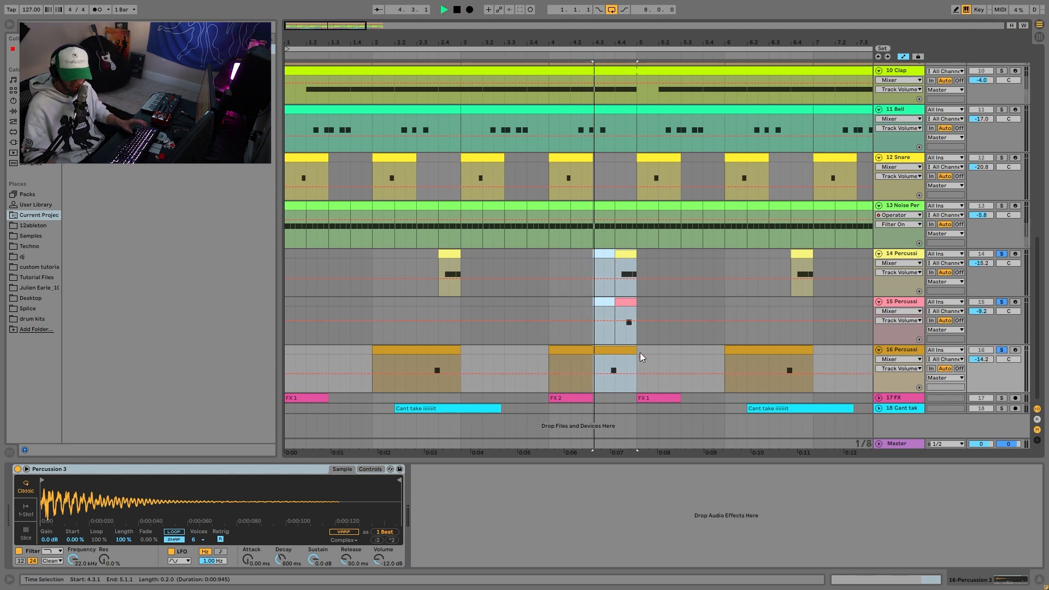
{"action": "key", "text": "space"}
{"action": "key", "text": "space"}
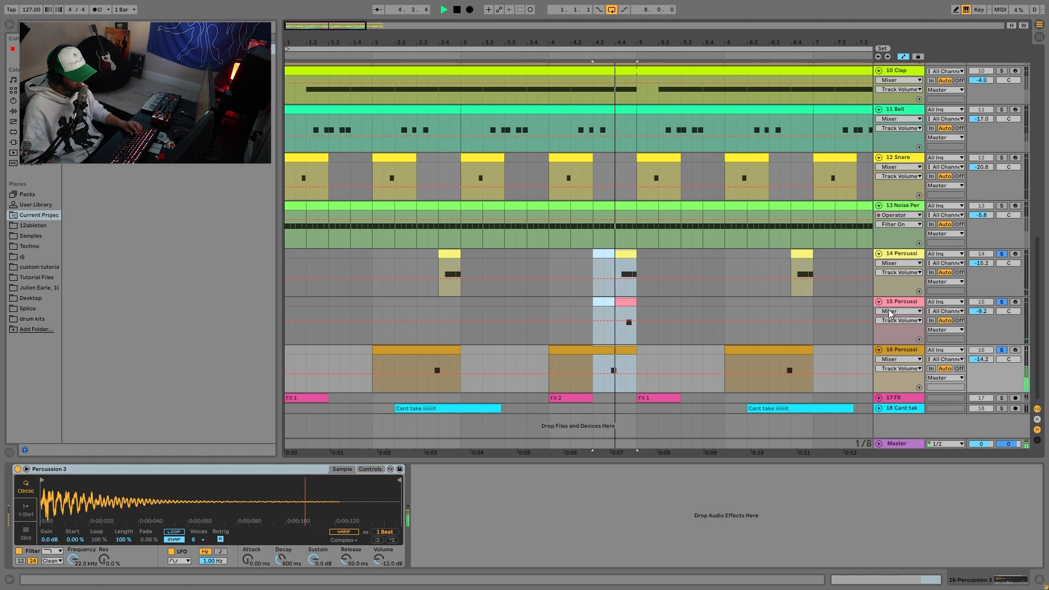
Step: Fold track 16 and step through the neighbouring tracks' devices, finishing on Noise Percussion
{"action": "left_click", "coordinate": [879, 350]}
{"action": "left_click", "coordinate": [892, 303]}
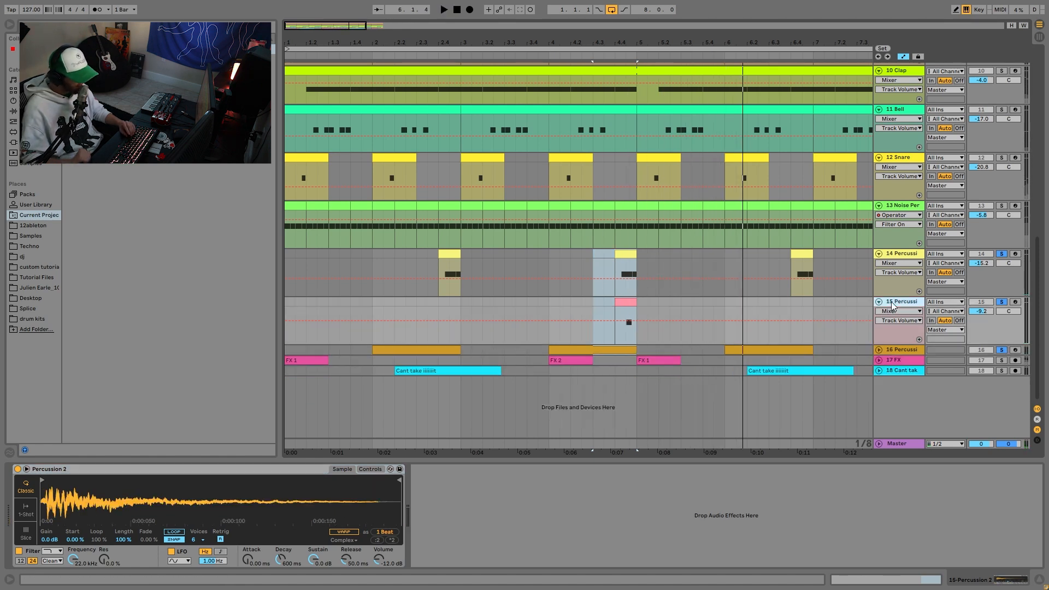
{"action": "key", "text": "Up"}
{"action": "key", "text": "Down"}
{"action": "key", "text": "Down"}
{"action": "key", "text": "Down"}
{"action": "key", "text": "Up"}
{"action": "key", "text": "Up"}
{"action": "key", "text": "Up"}
{"action": "key", "text": "Up"}
{"action": "key", "text": "Up"}
{"action": "key", "text": "Up"}
{"action": "key", "text": "Down"}
{"action": "key", "text": "Down"}
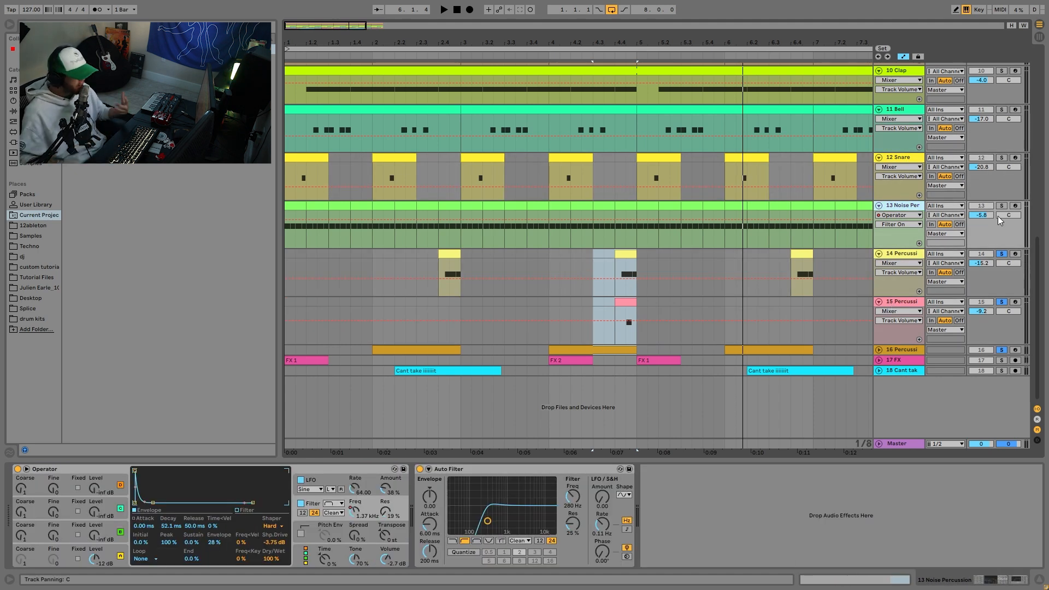
Step: Clear the percussion solos, unfold the FX track, and play its first FX 1 clip soloed
{"action": "left_click", "coordinate": [1004, 254]}
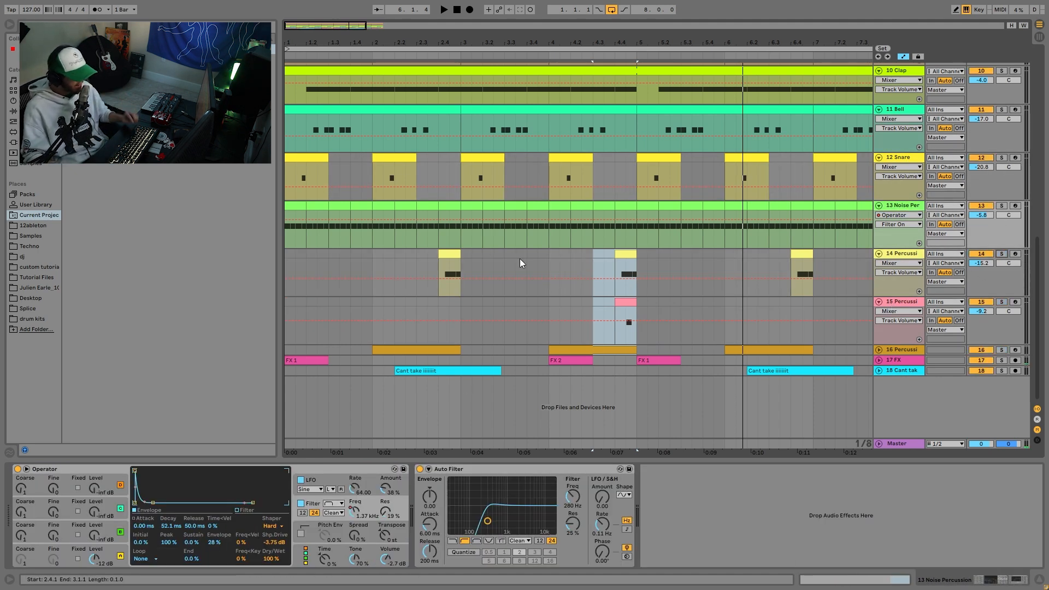
{"action": "left_click", "coordinate": [316, 353]}
{"action": "left_click", "coordinate": [299, 360]}
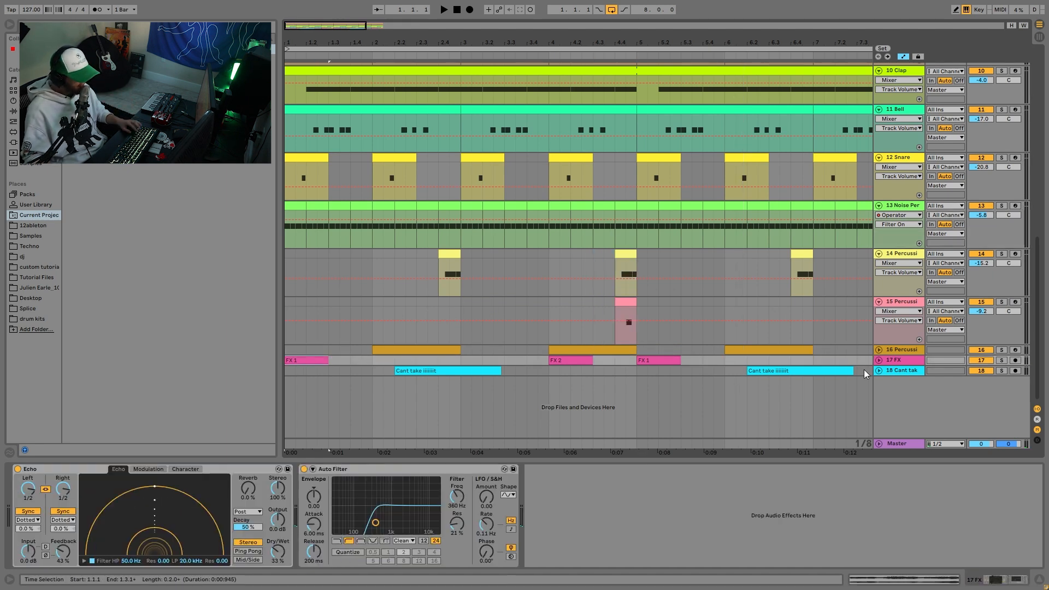
{"action": "left_click", "coordinate": [879, 360]}
{"action": "key", "text": "space"}
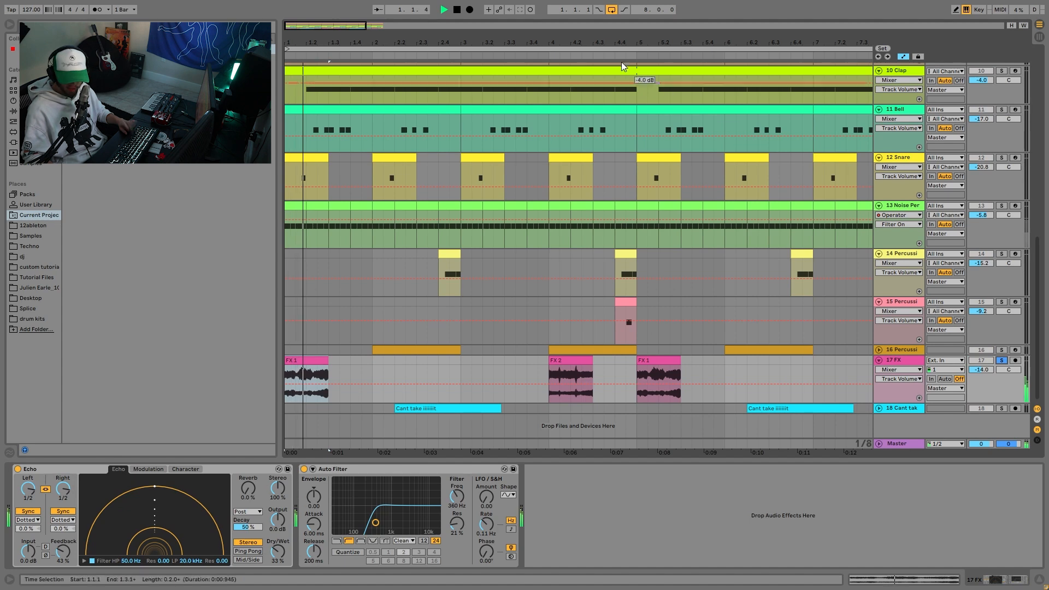
Step: Zoom out to all eight bars, audition the FX 2 and FX 1 clips, and clear the FX solo
{"action": "scroll", "coordinate": [385, 233], "scroll_direction": "down", "scroll_amount": 5}
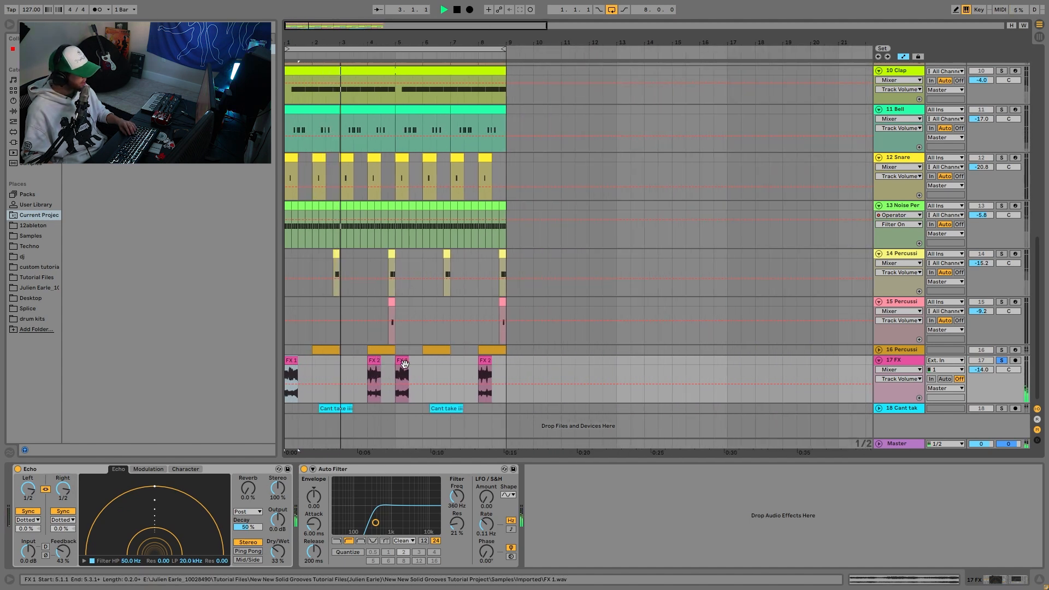
{"action": "left_click", "coordinate": [375, 361]}
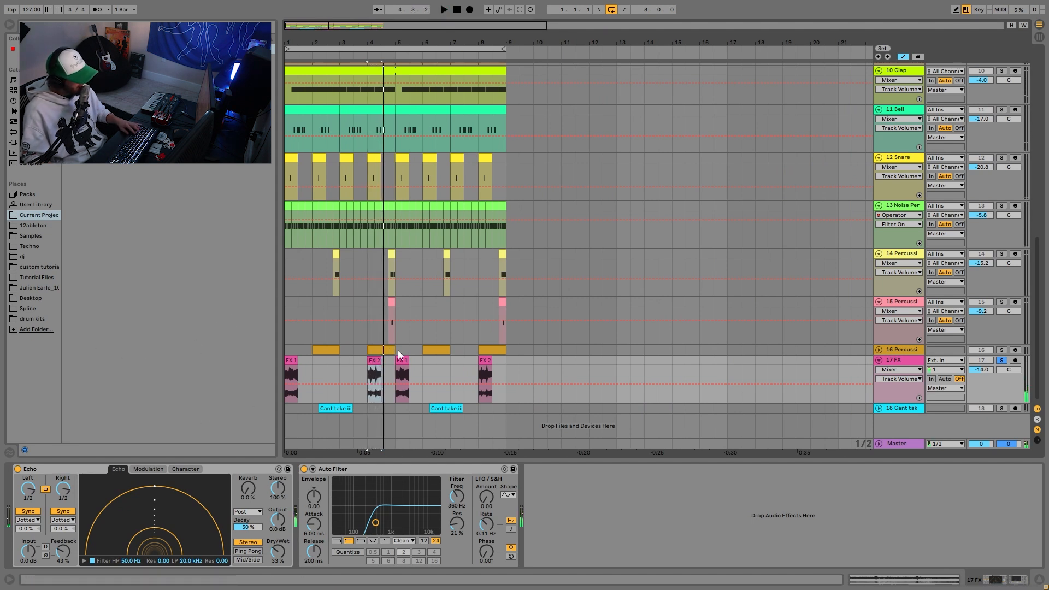
{"action": "left_click", "coordinate": [291, 360]}
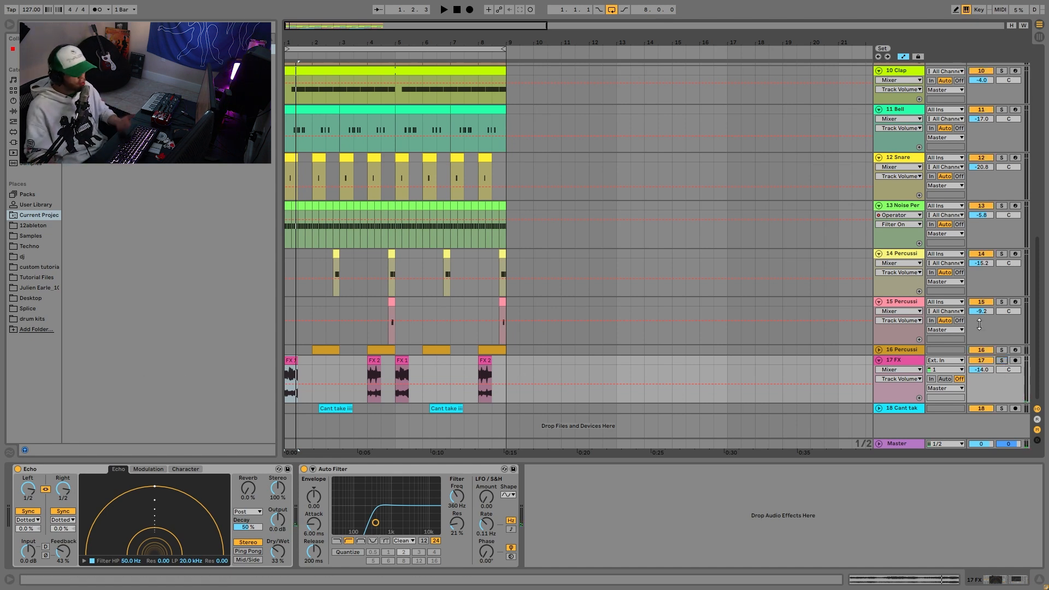
Step: Look at the Percussion 3 sampler on track 16 and return to the FX track's Echo and Auto Filter devices
{"action": "left_click", "coordinate": [900, 350]}
{"action": "scroll", "coordinate": [900, 189], "scroll_direction": "up", "scroll_amount": 10}
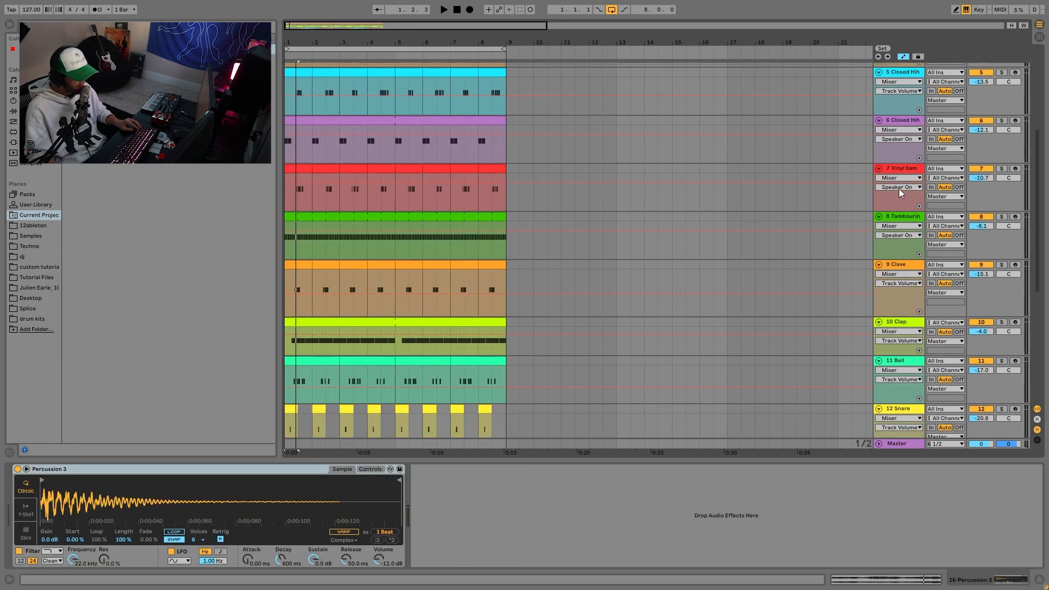
{"action": "scroll", "coordinate": [918, 207], "scroll_direction": "down", "scroll_amount": 8}
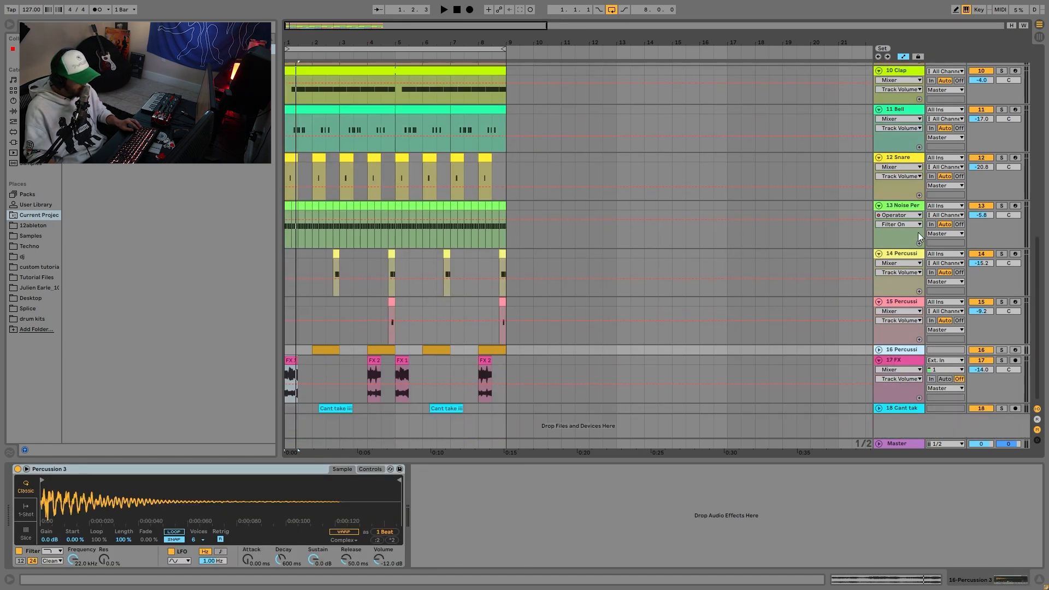
{"action": "left_click", "coordinate": [900, 359]}
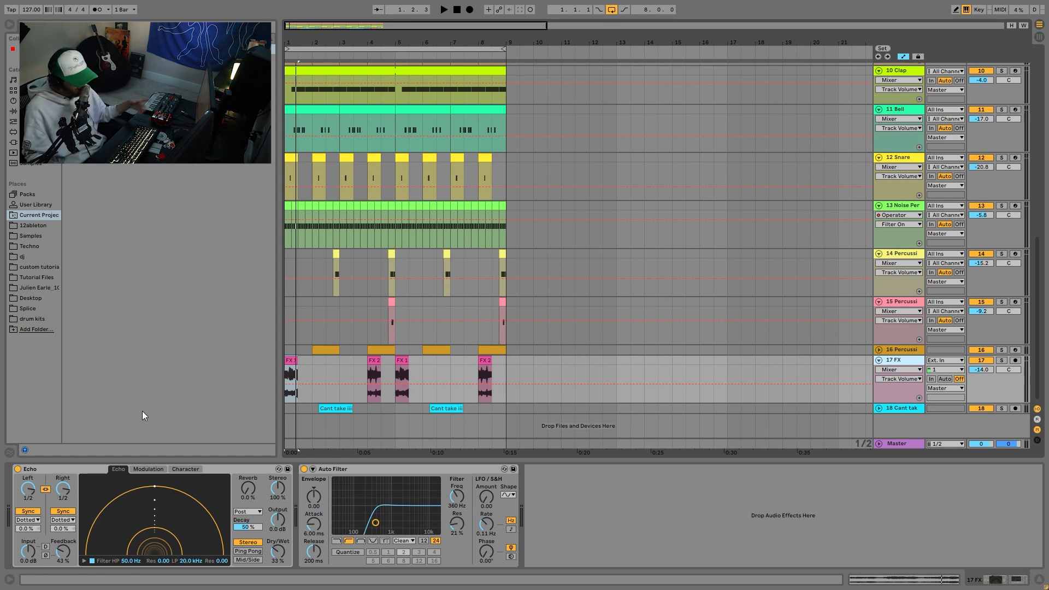
Step: Play the full mix from the first FX 1 clip into bar 3 and stop it
{"action": "key", "text": "space"}
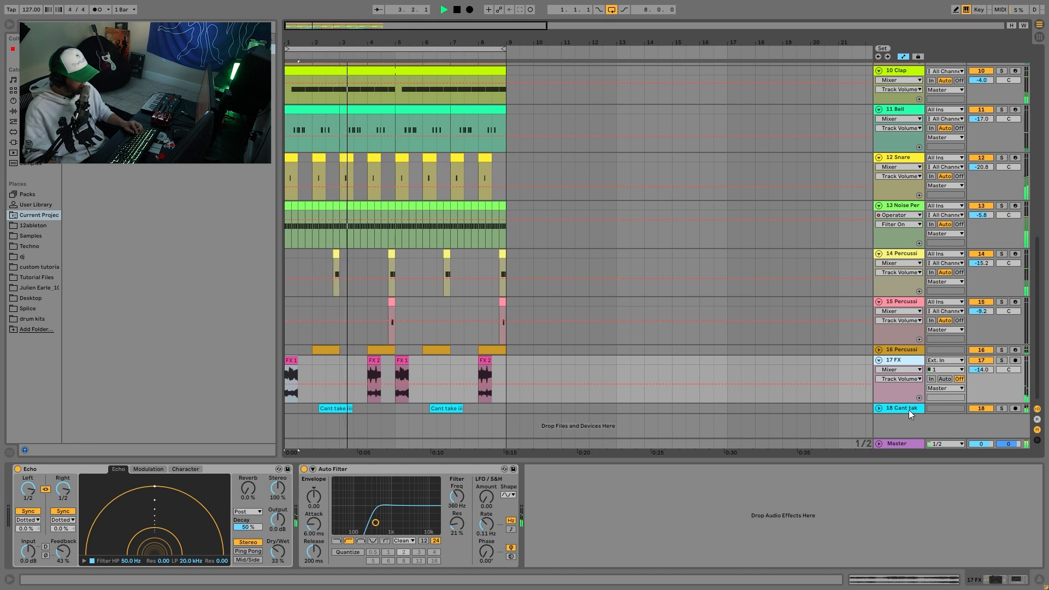
{"action": "key", "text": "space"}
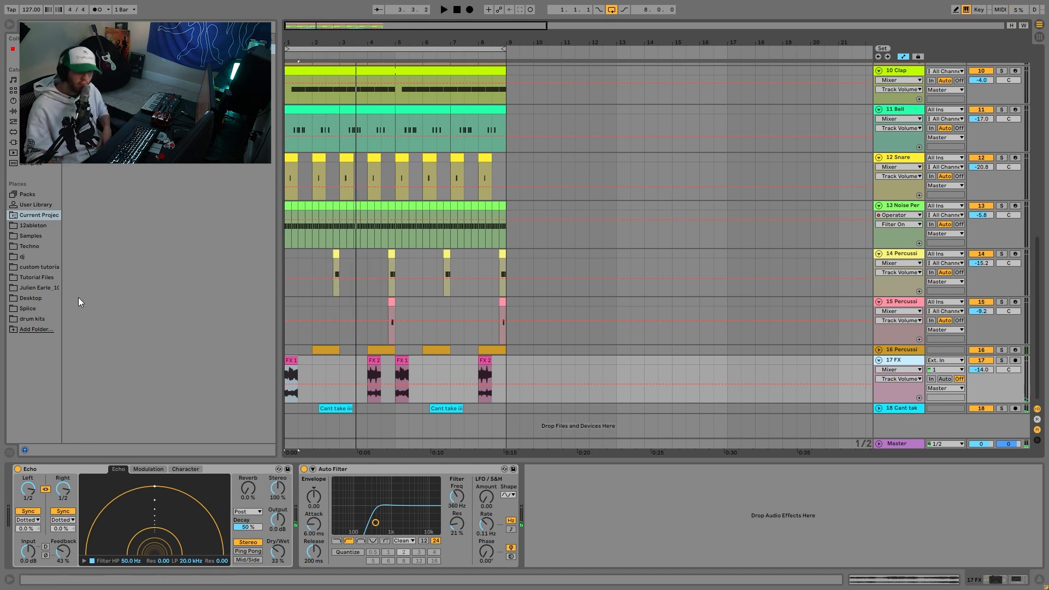
{"action": "left_click", "coordinate": [301, 379]}
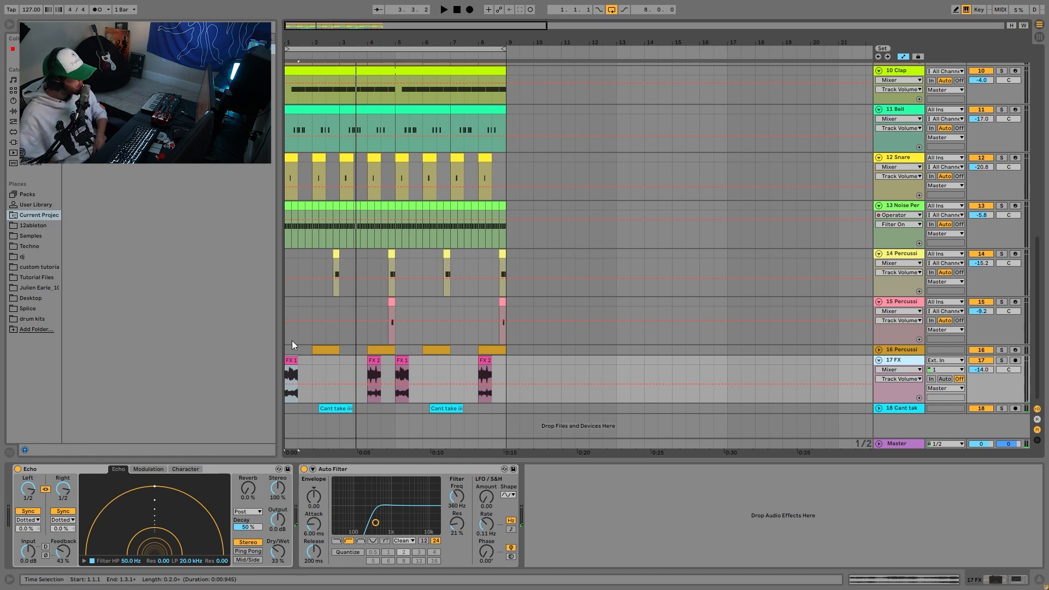
{"action": "scroll", "coordinate": [300, 379], "scroll_direction": "up", "scroll_amount": 3}
{"action": "scroll", "coordinate": [487, 313], "scroll_direction": "down", "scroll_amount": 3}
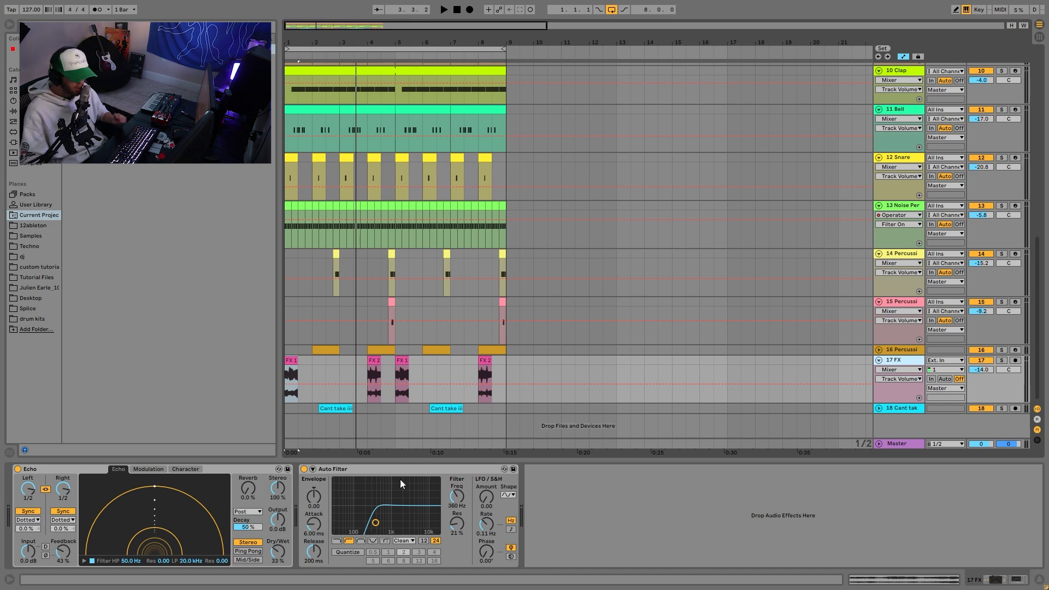
Step: Play the full mix from bar 2 and unfold track 18 with the "Cant take" clips
{"action": "left_click", "coordinate": [312, 409]}
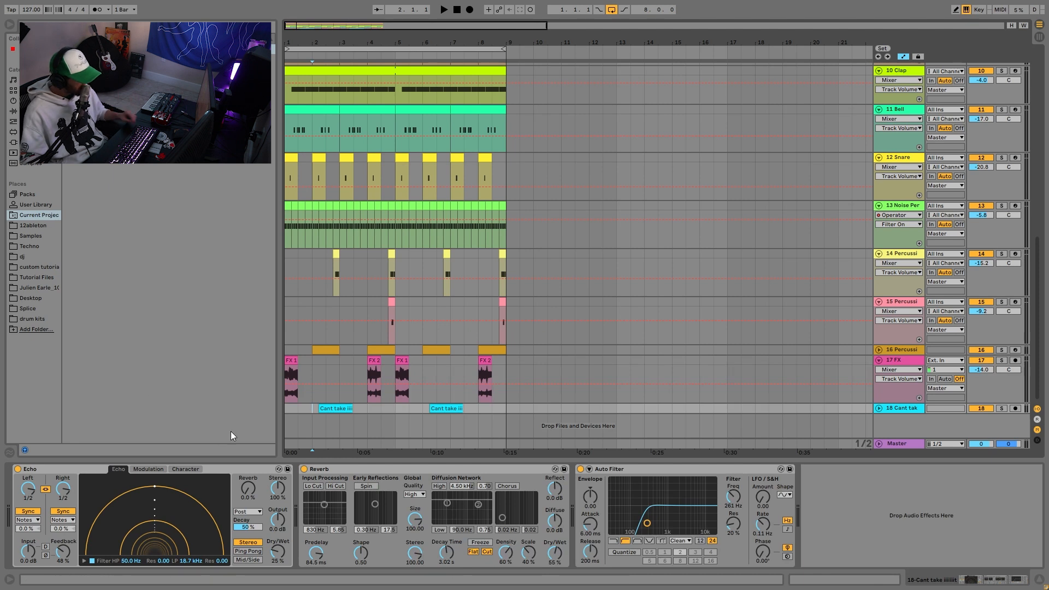
{"action": "key", "text": "space"}
{"action": "left_click", "coordinate": [878, 408]}
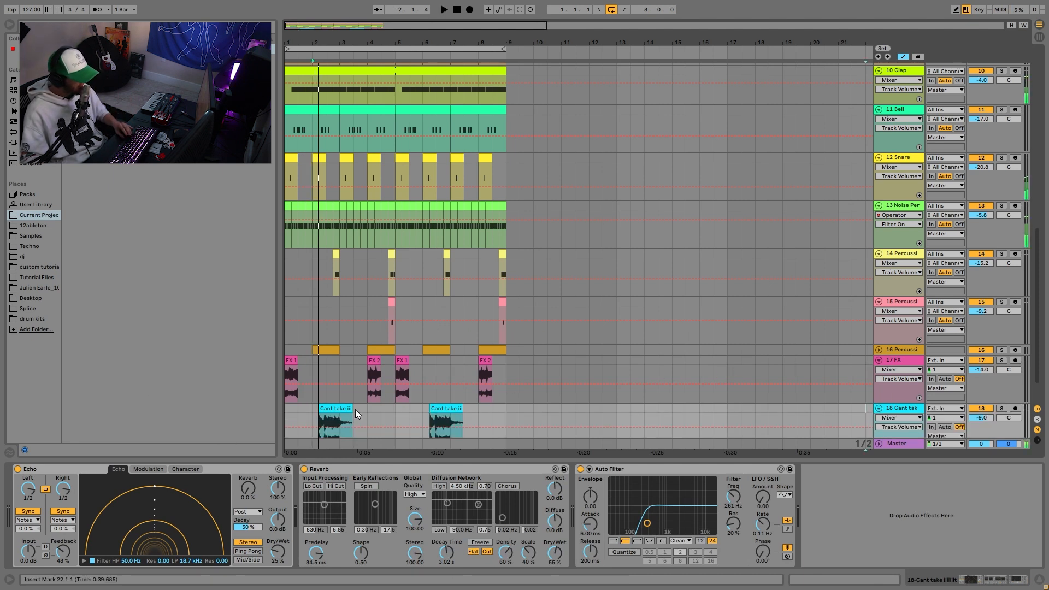
{"action": "key", "text": "space"}
{"action": "key", "text": "space"}
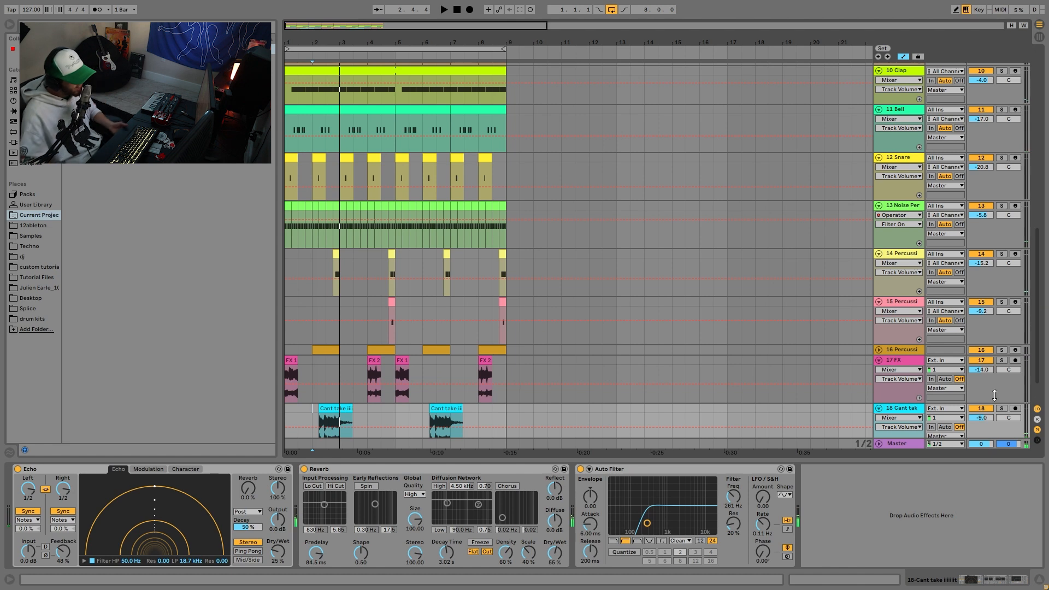
Step: Solo track 18 to audition its first clip from bar 2, clear the solo, and place the insert marker at 1.1.1
{"action": "scroll", "coordinate": [357, 384], "scroll_direction": "down", "scroll_amount": 3}
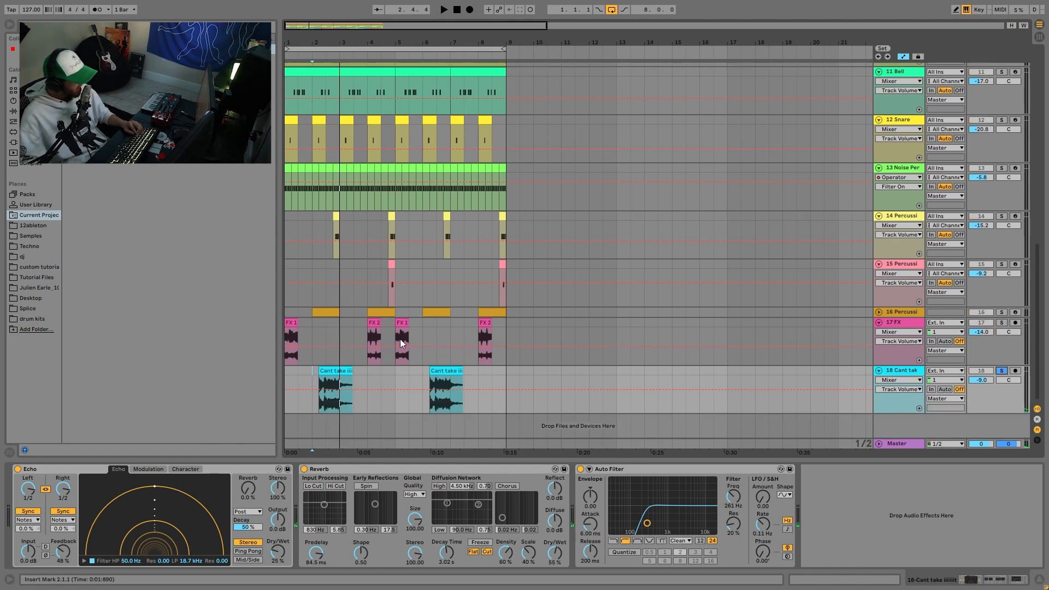
{"action": "key", "text": "space"}
{"action": "key", "text": "space"}
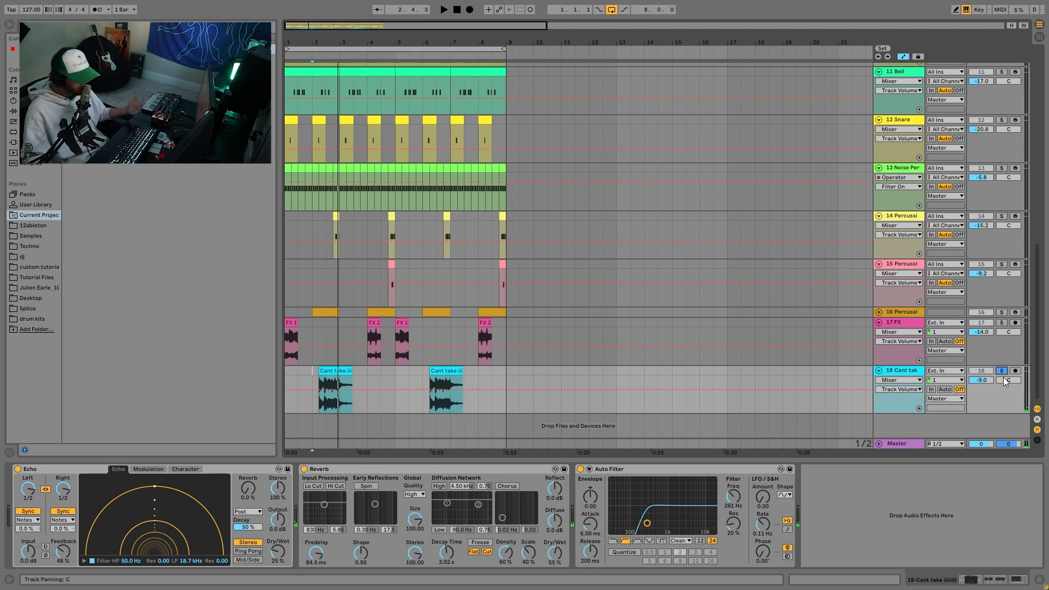
{"action": "left_click", "coordinate": [284, 375]}
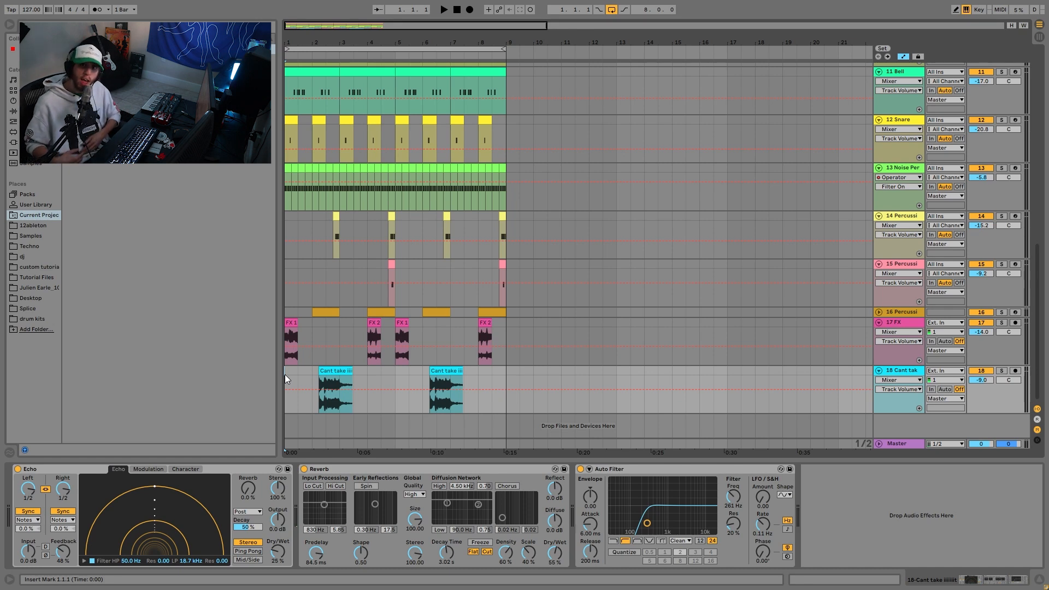
Step: Play the full beat from 1.1.1 with the loop switched off, and fold tracks 17 and 18
{"action": "scroll", "coordinate": [445, 308], "scroll_direction": "up", "scroll_amount": 8}
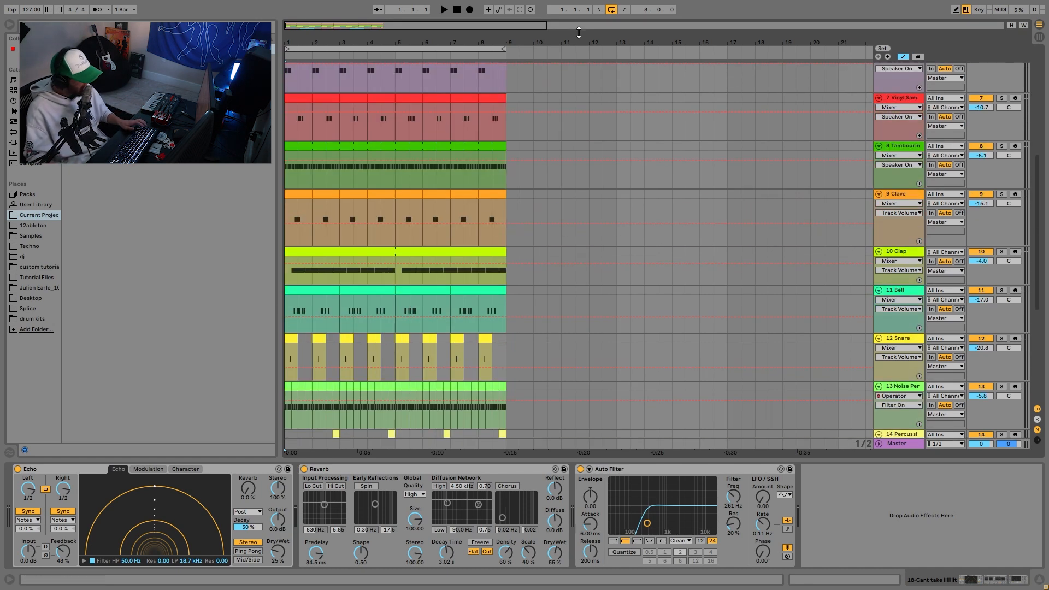
{"action": "scroll", "coordinate": [541, 195], "scroll_direction": "up", "scroll_amount": 5}
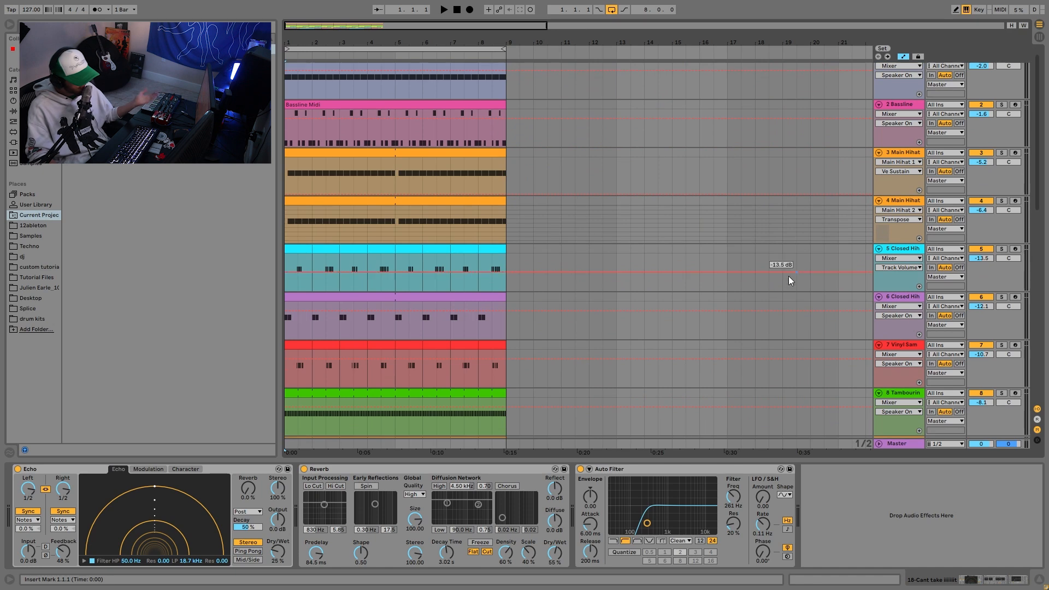
{"action": "scroll", "coordinate": [802, 388], "scroll_direction": "down", "scroll_amount": 12}
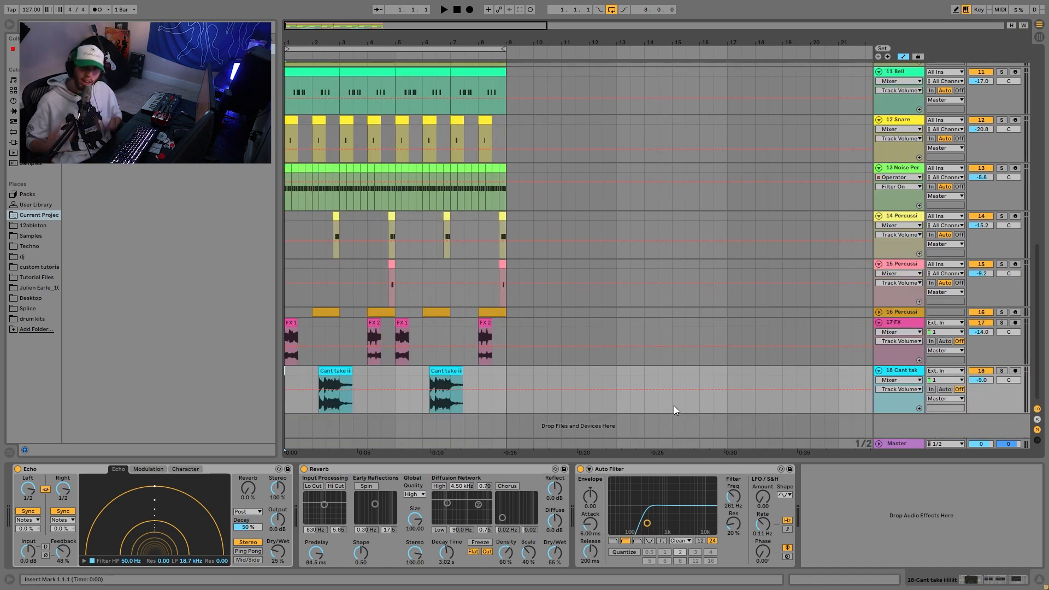
{"action": "key", "text": "space"}
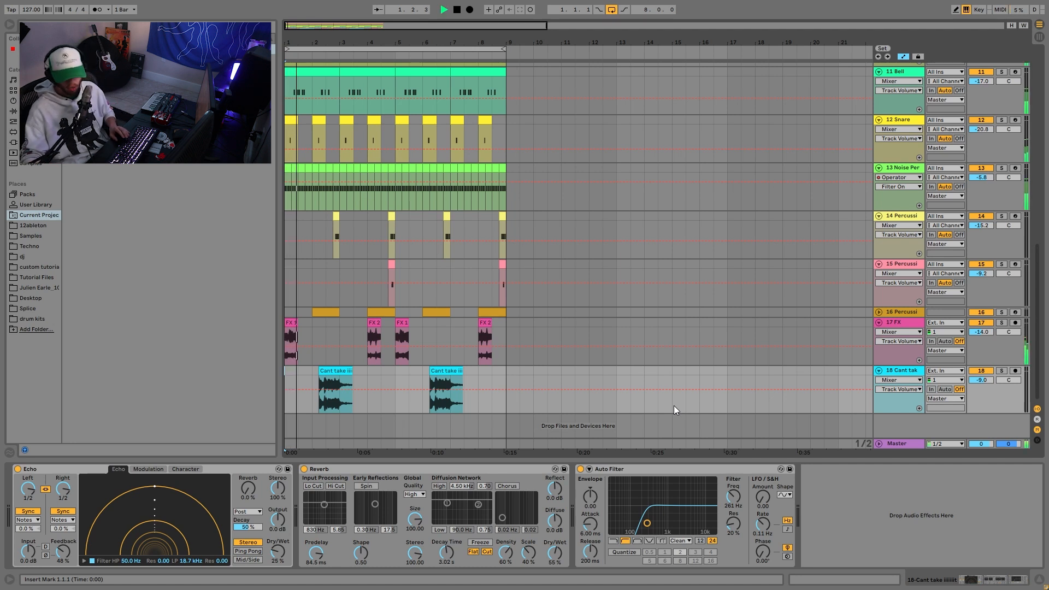
{"action": "left_click", "coordinate": [878, 370]}
{"action": "left_click", "coordinate": [879, 323]}
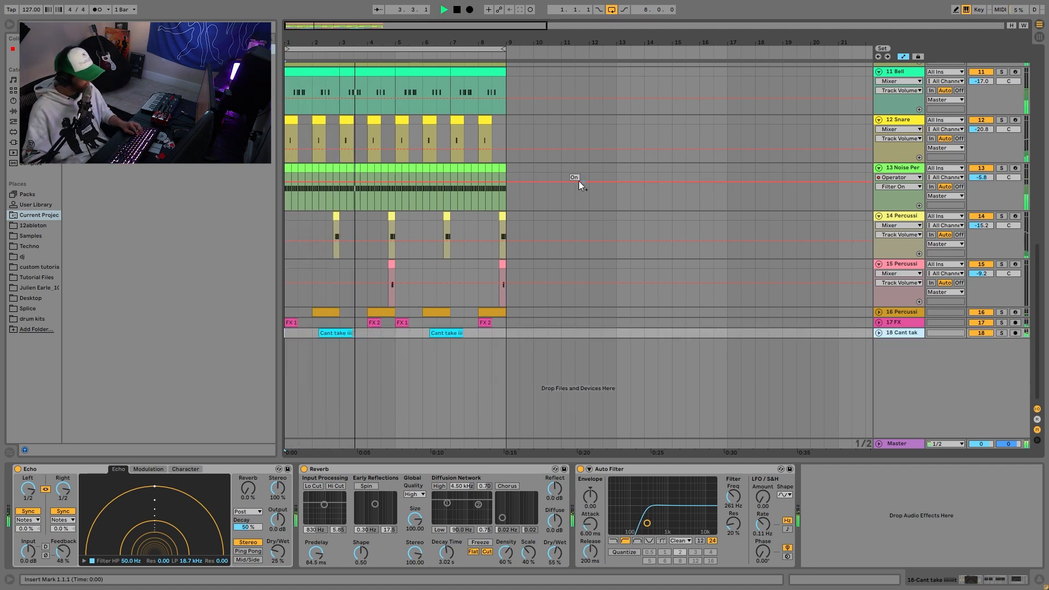
{"action": "scroll", "coordinate": [576, 159], "scroll_direction": "up", "scroll_amount": 3}
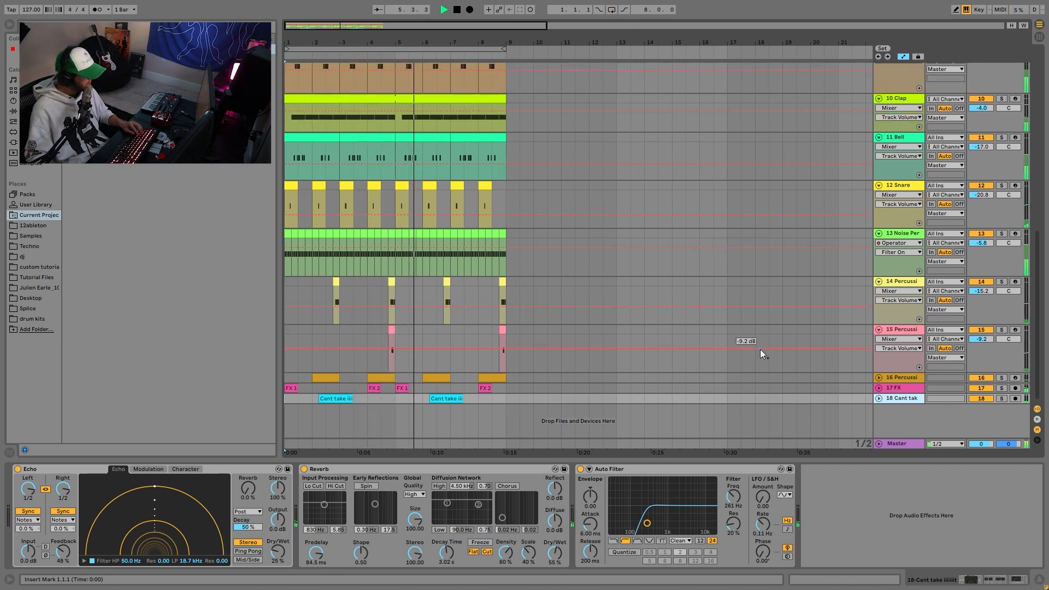
Step: Fold all 18 tracks at once and stop playback at the end of the eight bars
{"action": "scroll", "coordinate": [899, 385], "scroll_direction": "up", "scroll_amount": 3}
{"action": "left_click", "coordinate": [906, 347]}
{"action": "key", "text": "ctrl+a"}
{"action": "key", "text": "Left"}
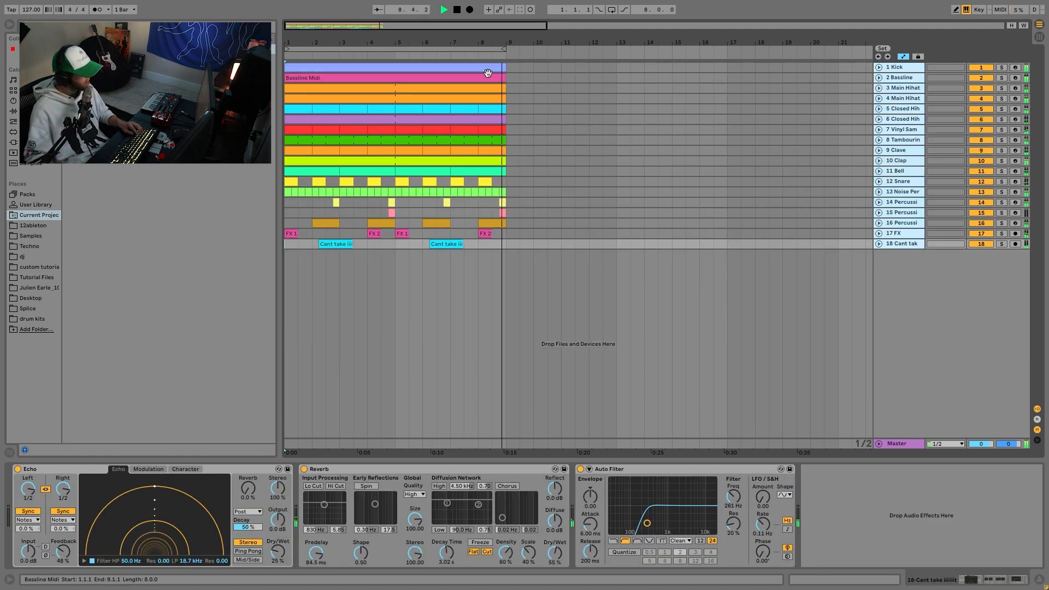
{"action": "left_click", "coordinate": [459, 15]}
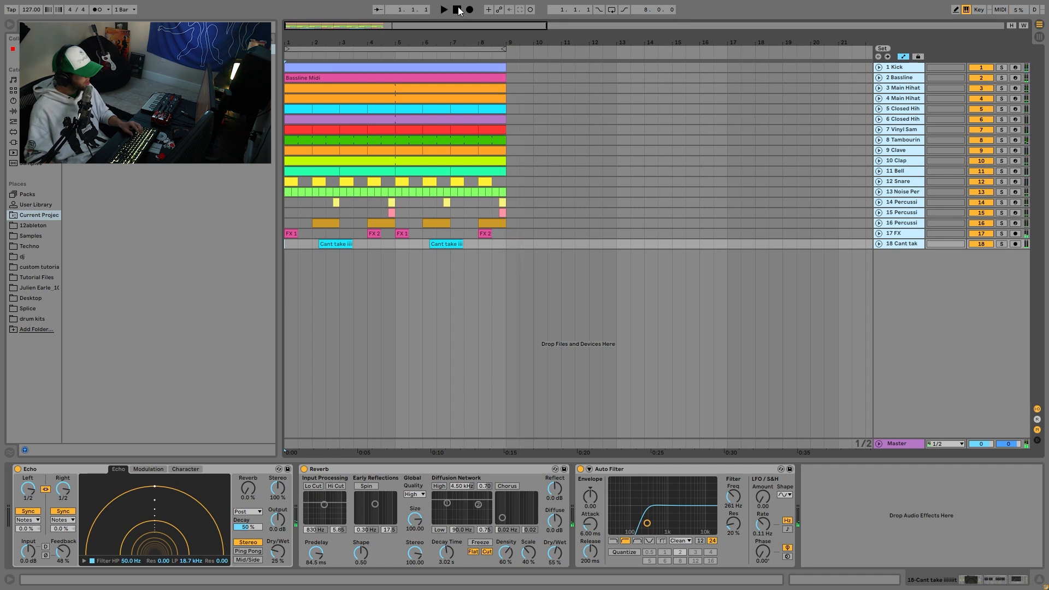